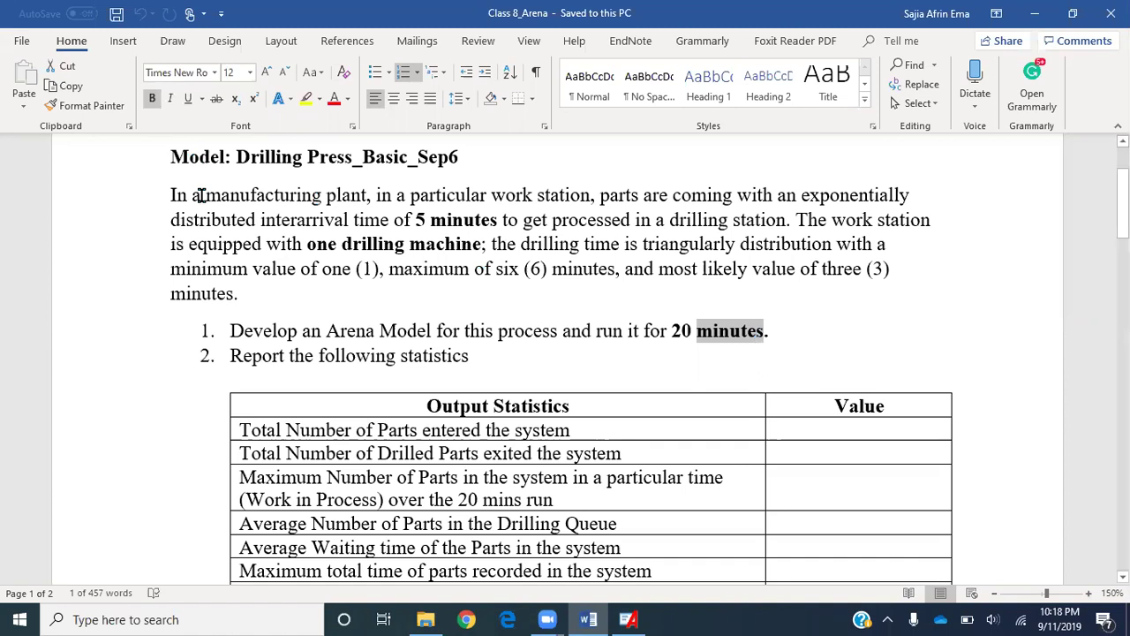
Read the Drilling Press problem statement, its modelling tasks and the table of output statistics to report.
left_click_drag(202, 195, 368, 196)
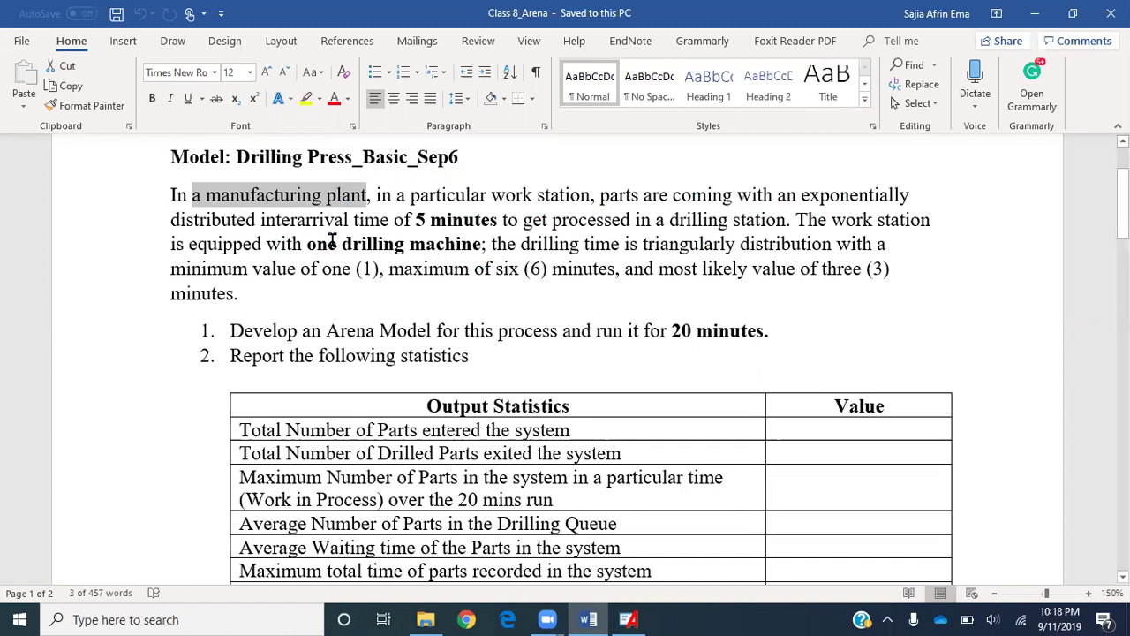
left_click(756, 221)
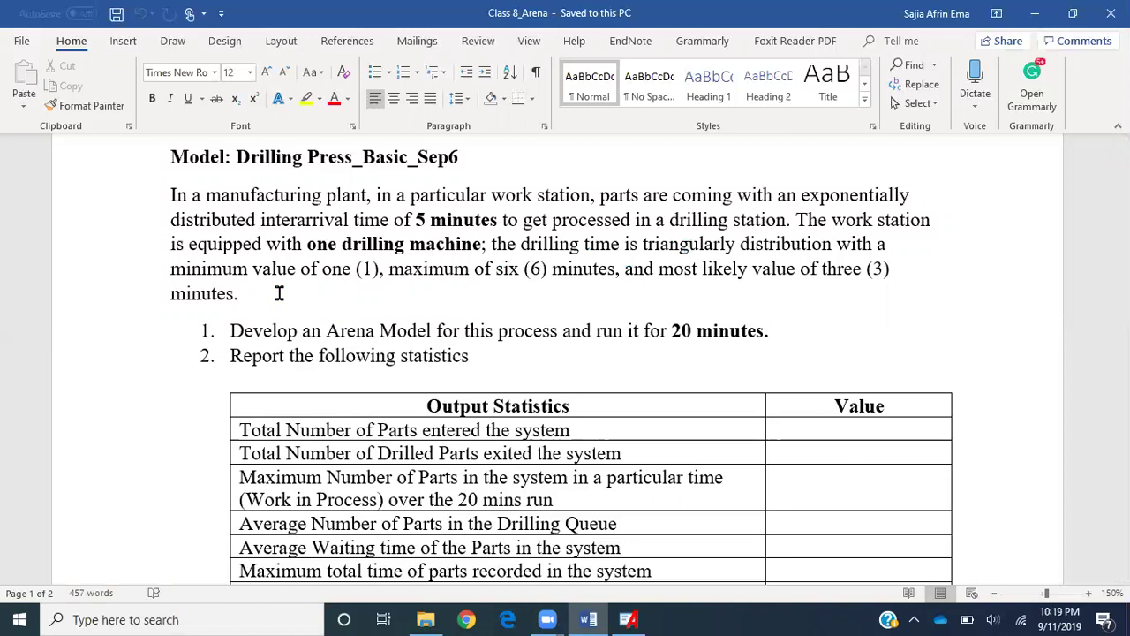
left_click(231, 329)
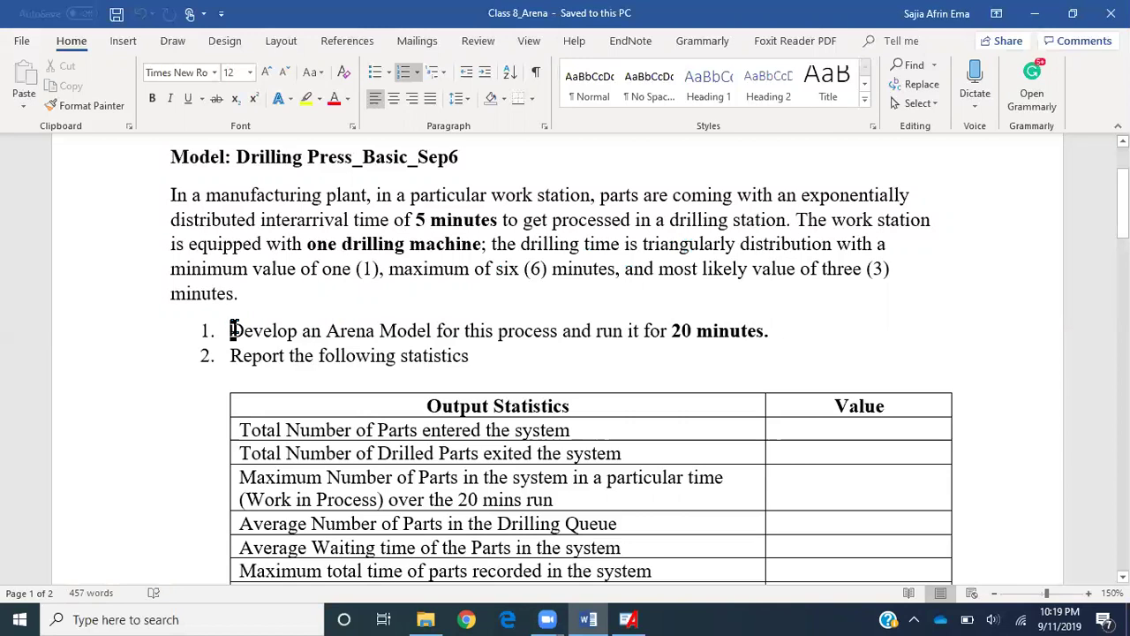
left_click(724, 332)
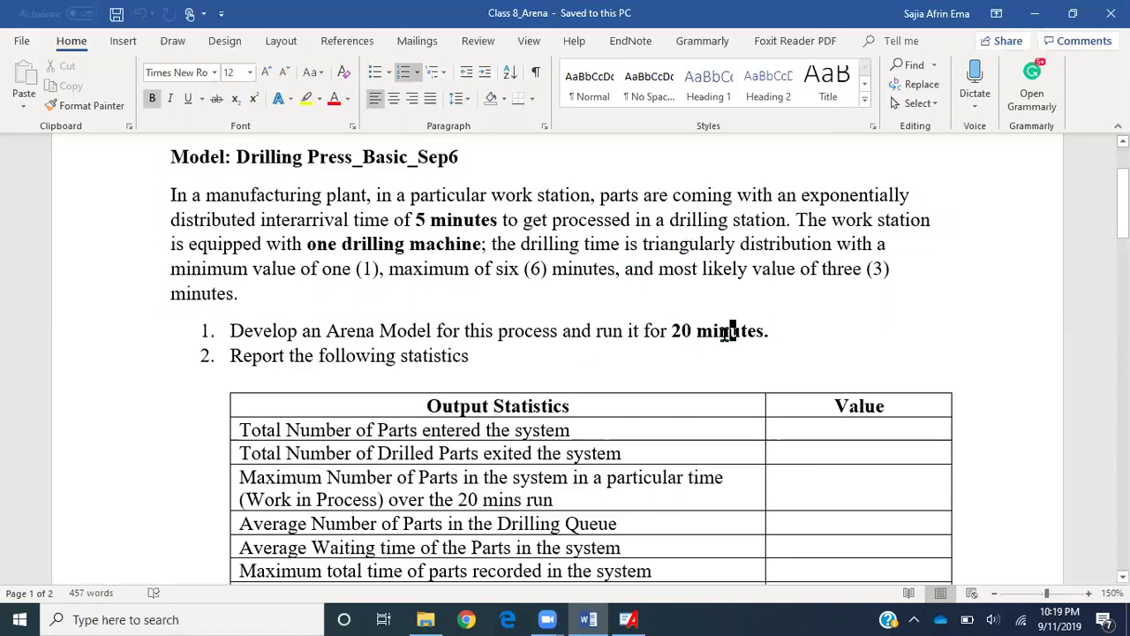
scroll(724, 334, "down", 1)
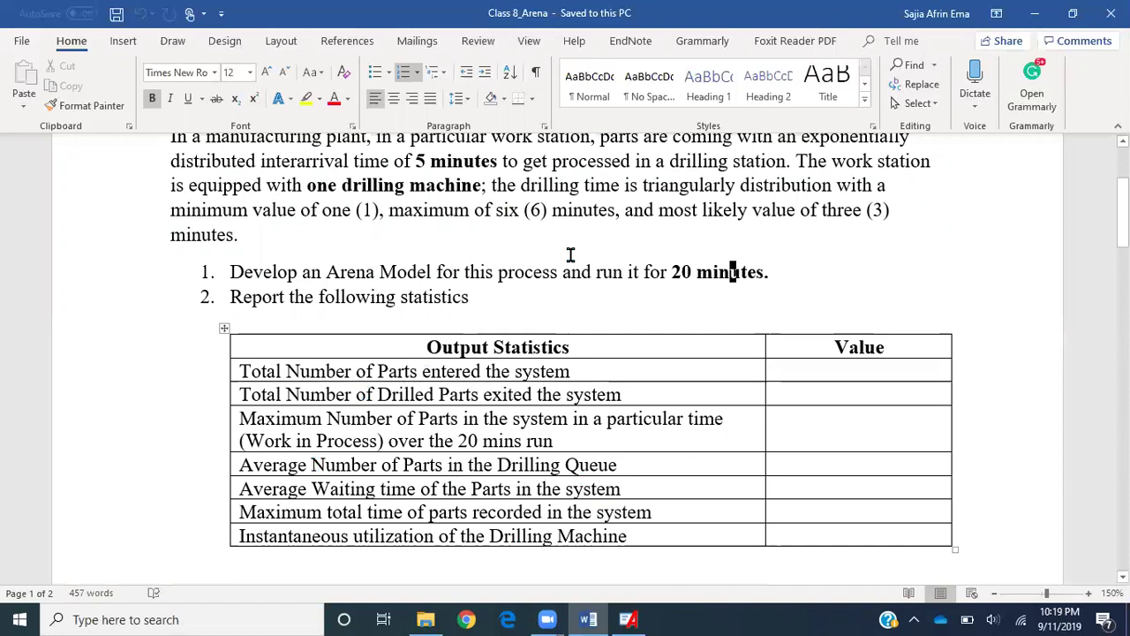
Switch to Arena and delete the existing Create 1 module from the model.
left_click(1034, 19)
left_click(319, 190)
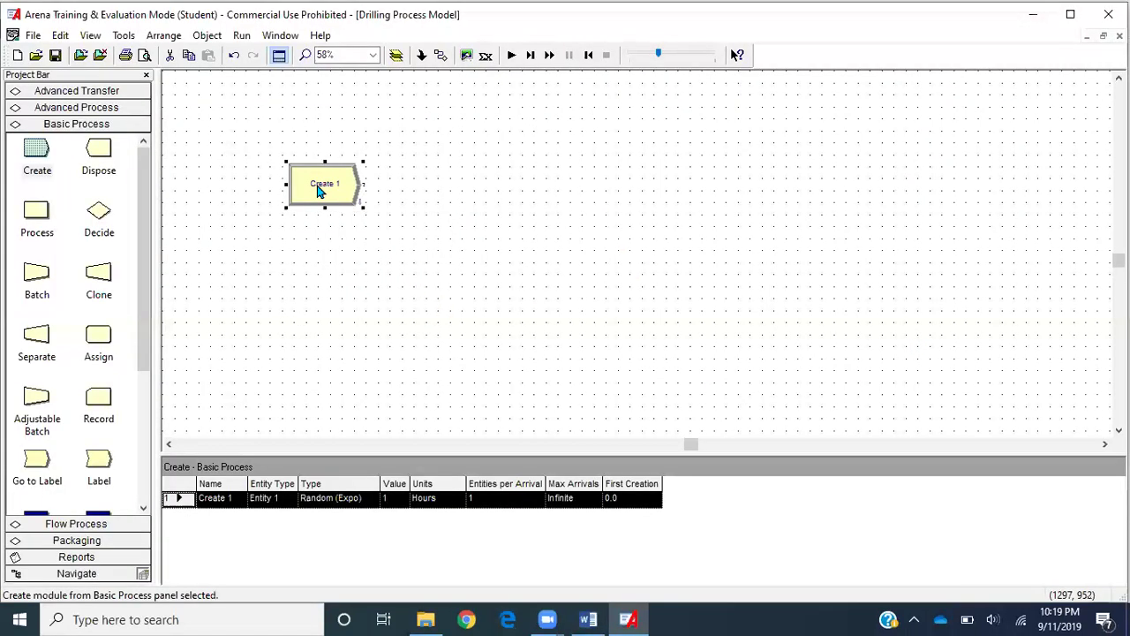
key("Delete")
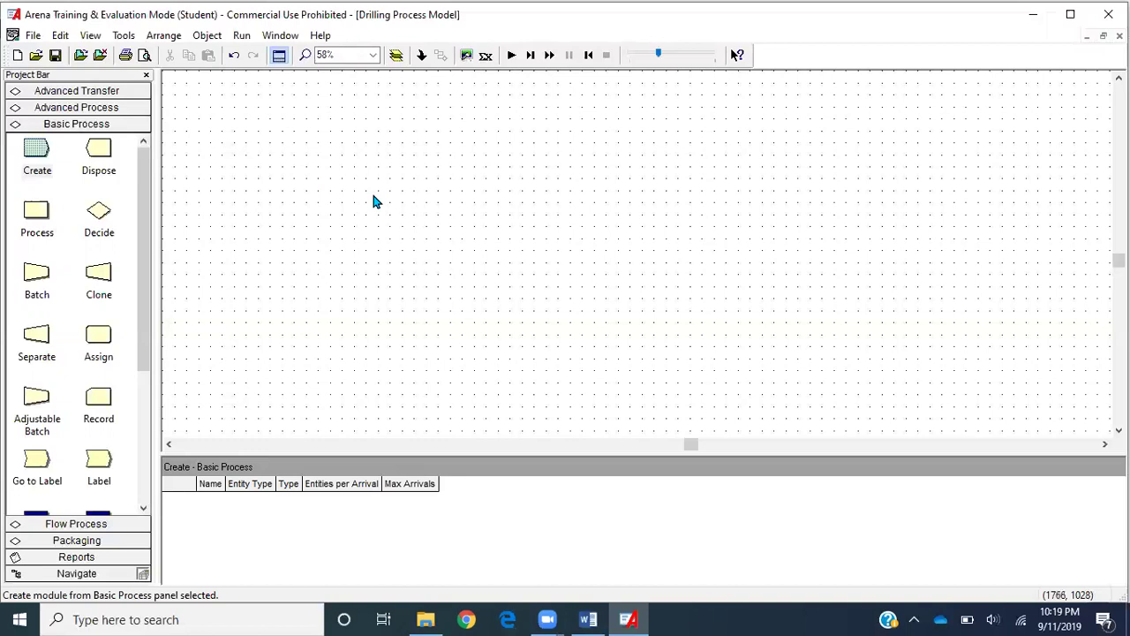
Search Windows for the Arena app, and return to the open model without launching it.
left_click(224, 621)
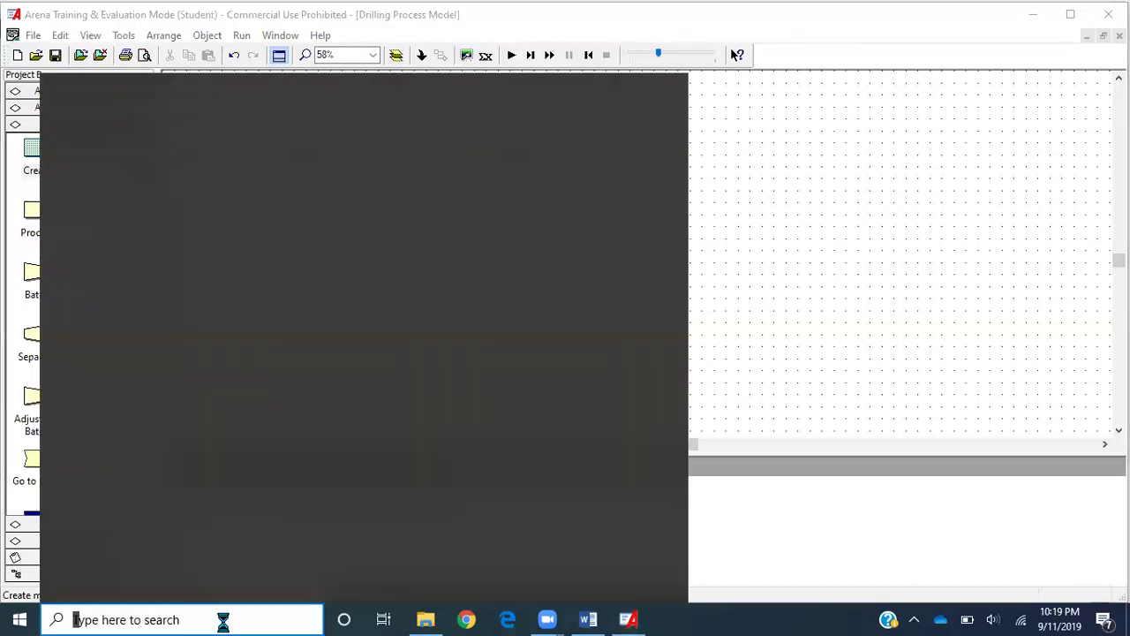
type("arena")
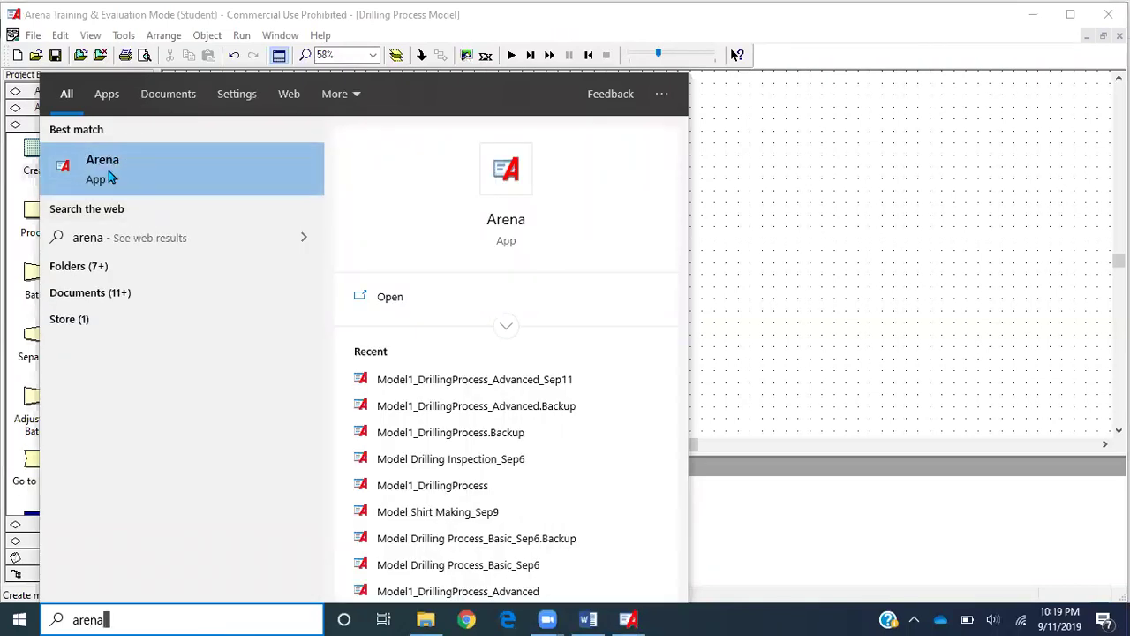
left_click(812, 210)
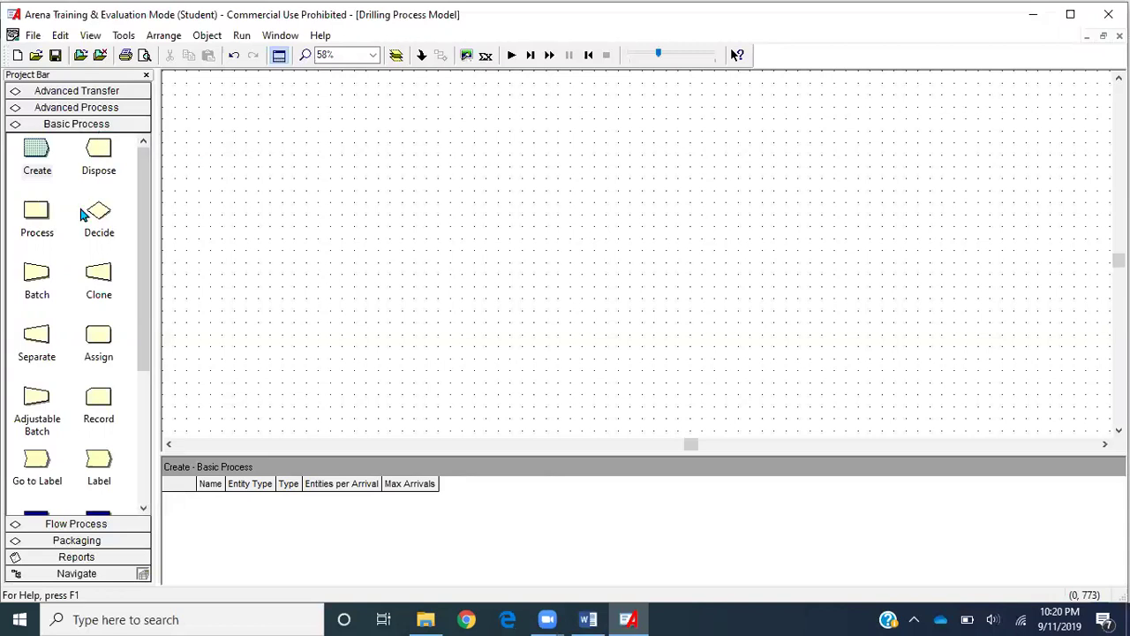
Browse the attachable template panels in the Template folder under Program Files, Rockwell Software, Arena, and close the dialog without attaching any.
left_click(82, 58)
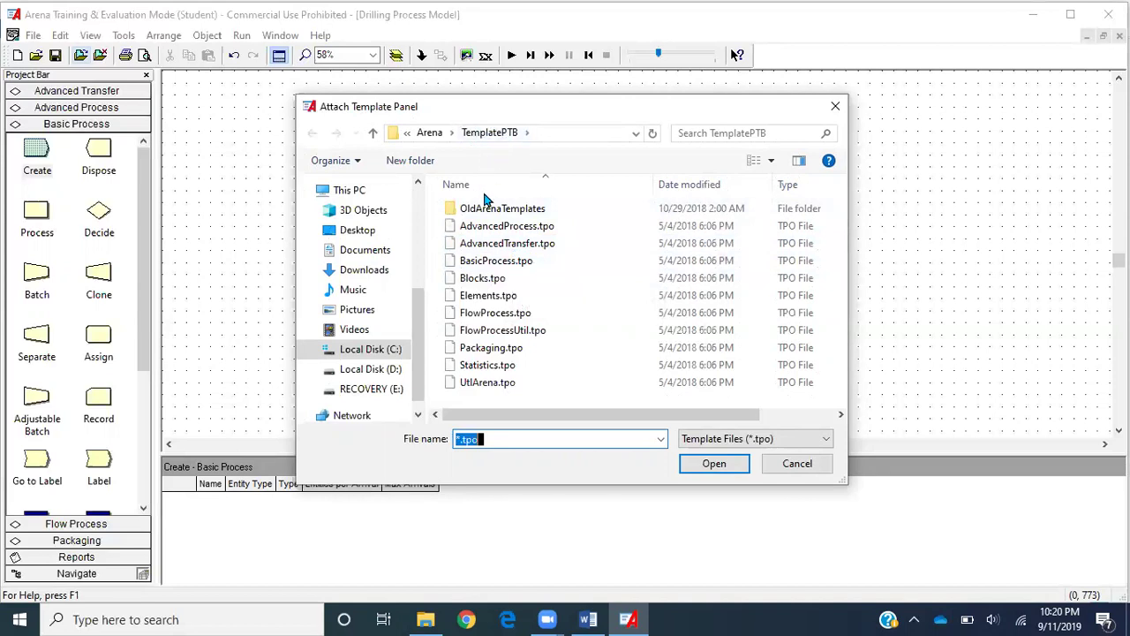
left_click(358, 229)
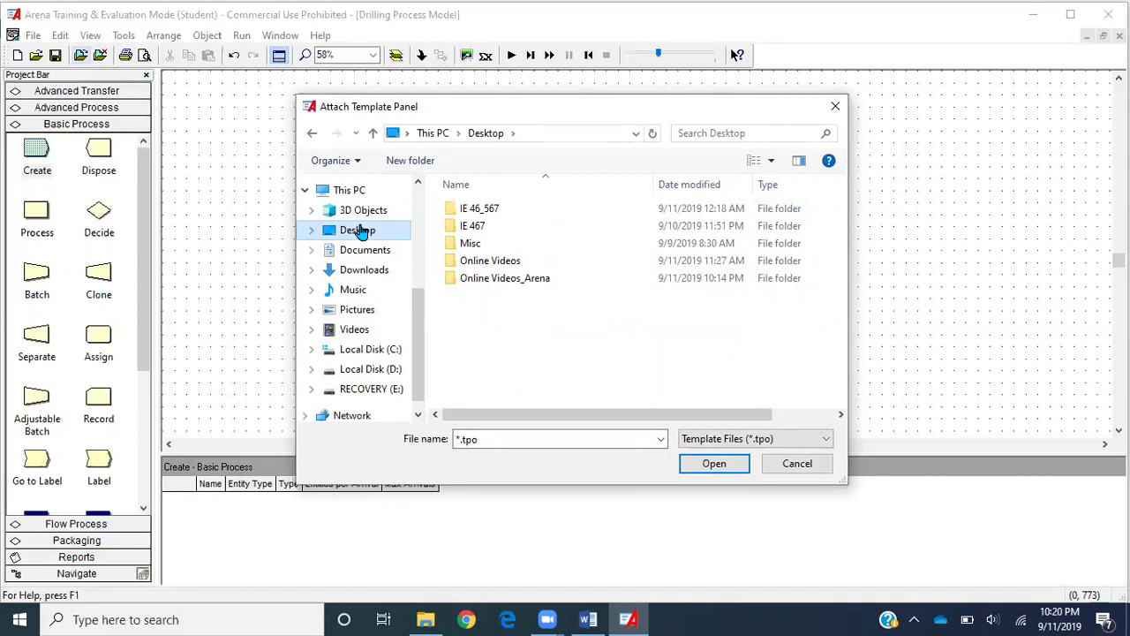
left_click(386, 354)
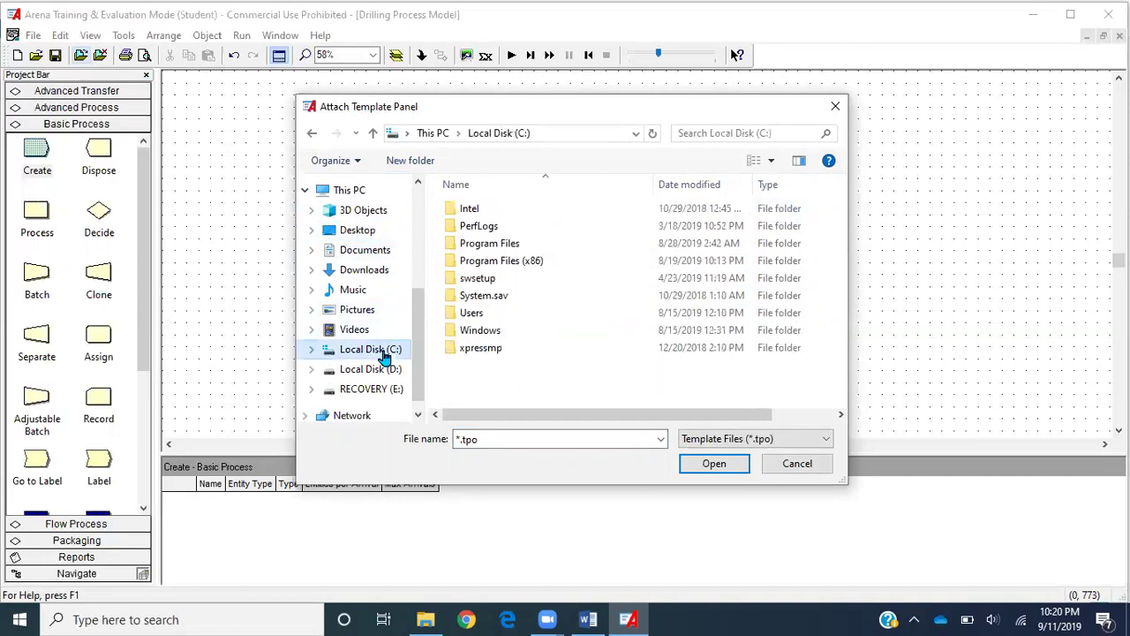
double_click(496, 248)
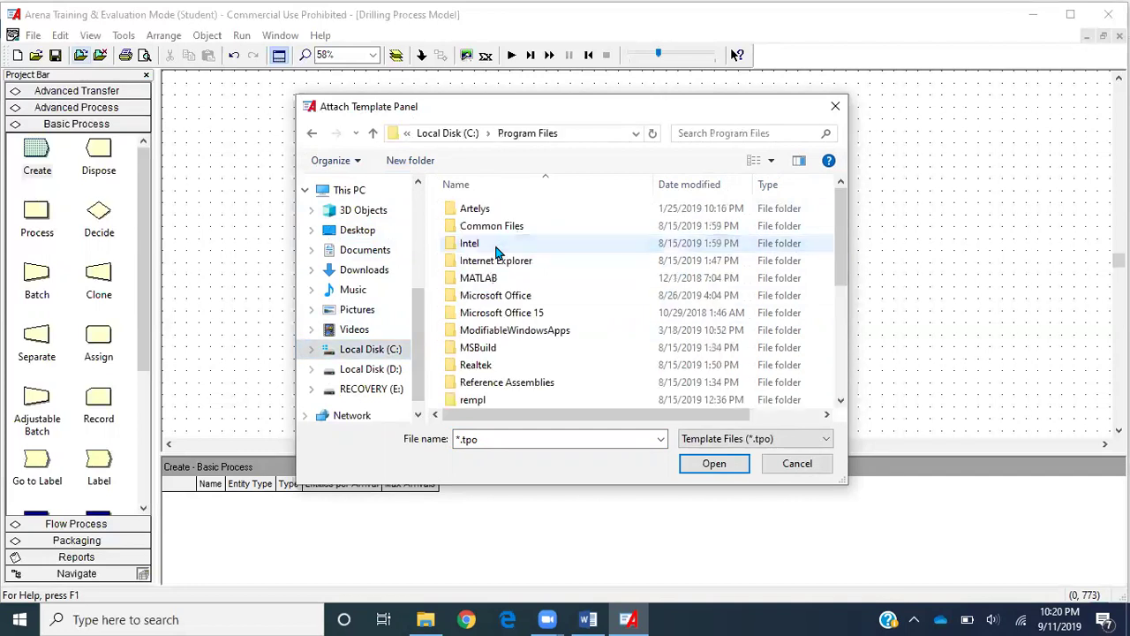
scroll(496, 363, "down", 1)
scroll(497, 366, "down", 2)
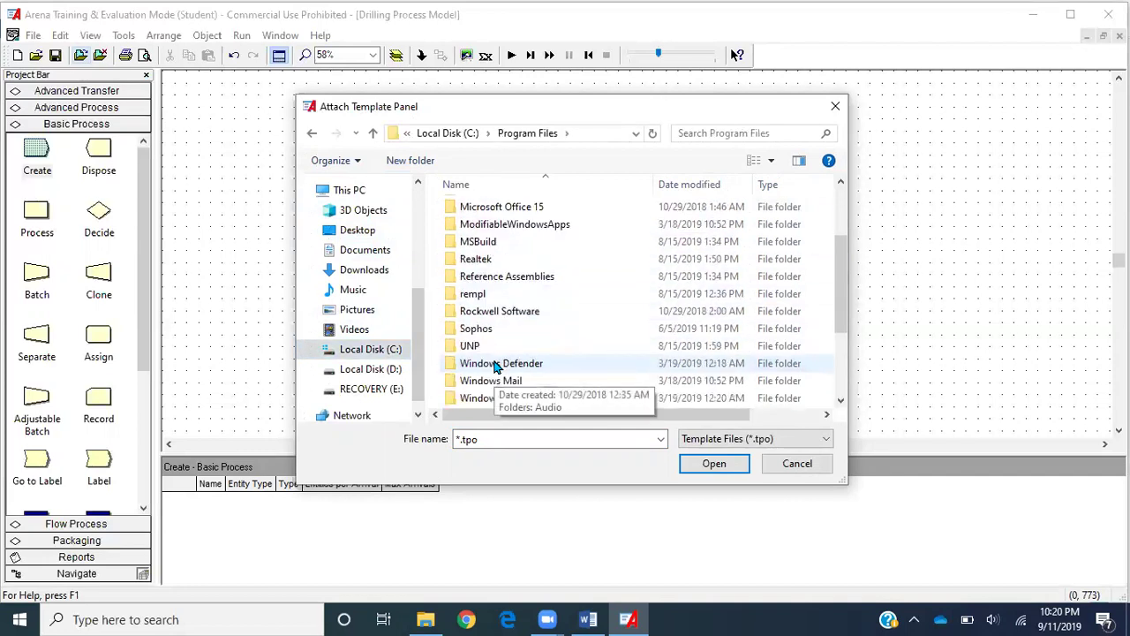
left_click(521, 313)
double_click(520, 314)
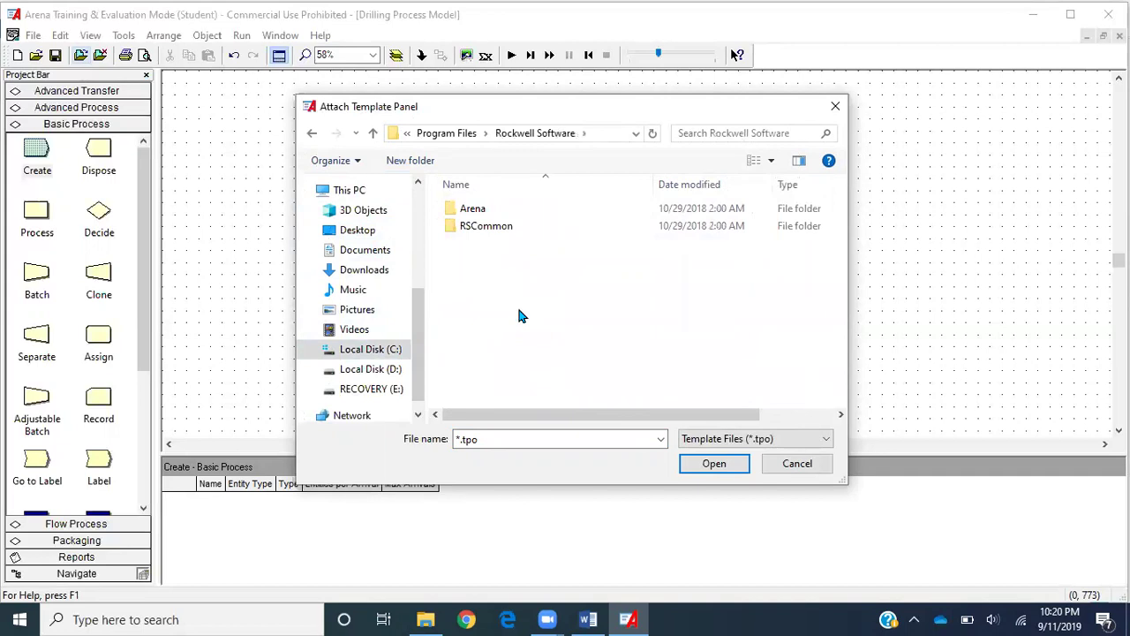
double_click(491, 215)
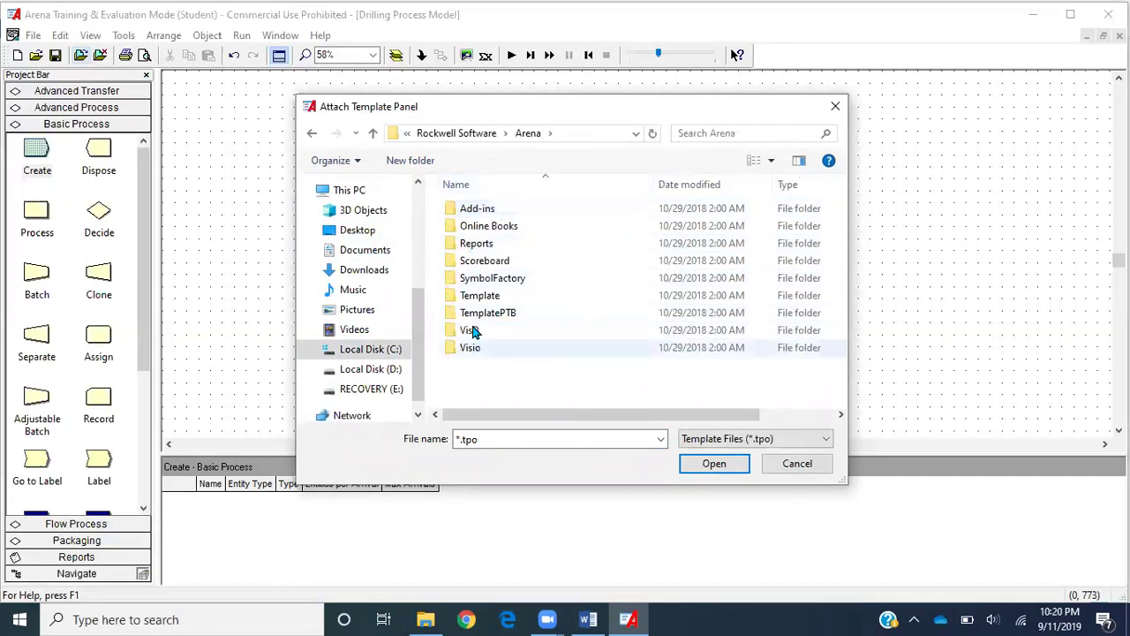
double_click(482, 297)
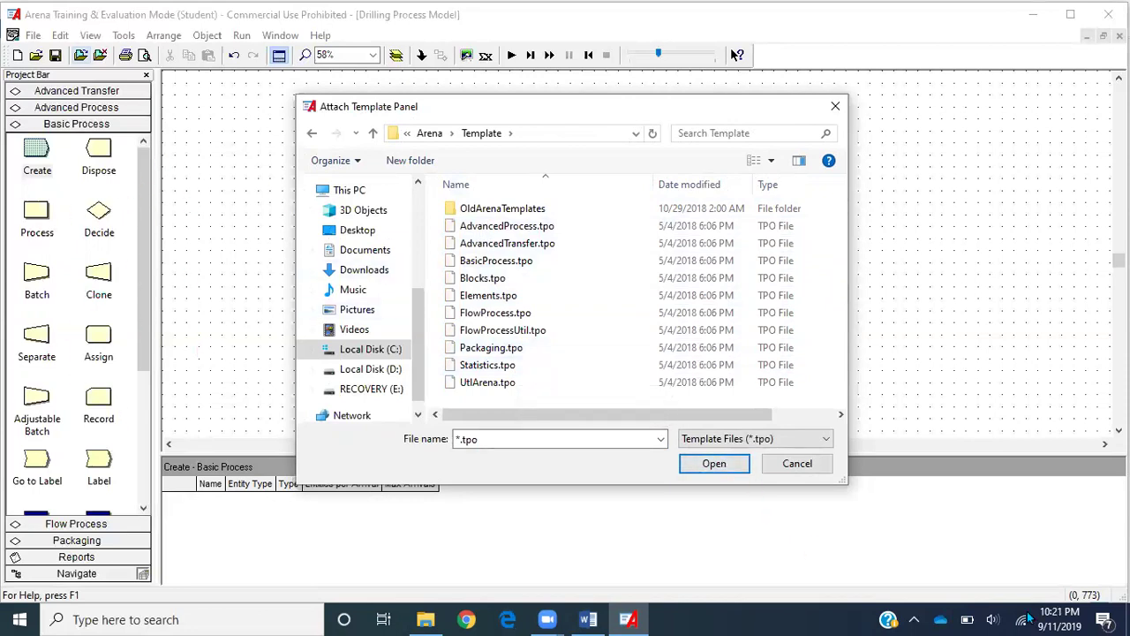
left_click(790, 468)
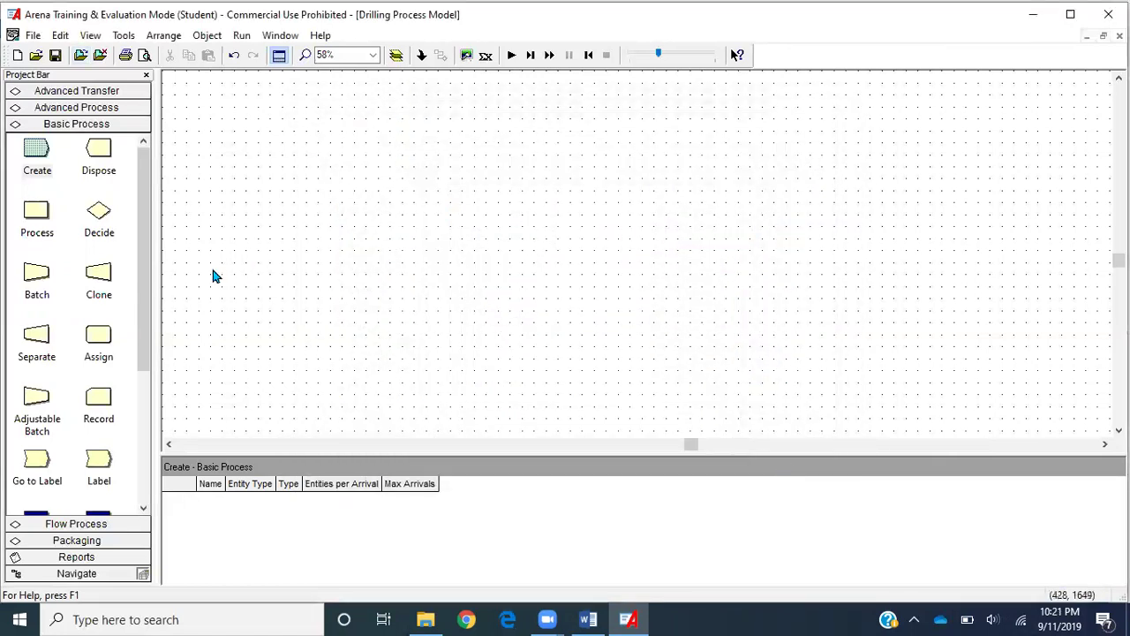
Detach the Advanced Transfer and Advanced Process template panels from the Project Bar.
left_click(124, 109)
left_click(123, 95)
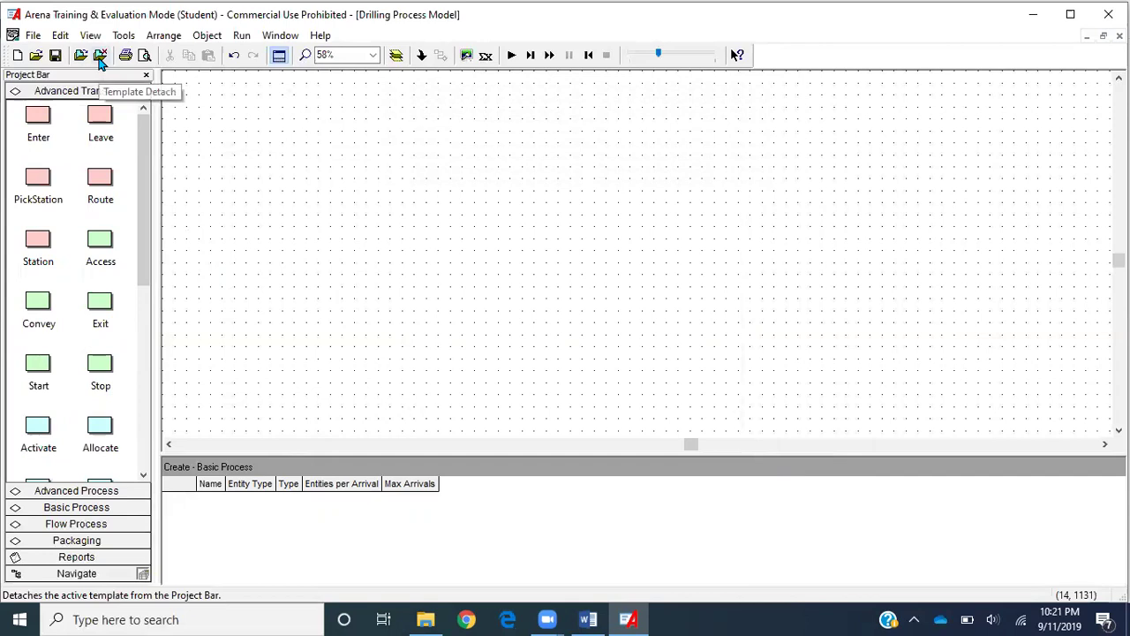
left_click(100, 59)
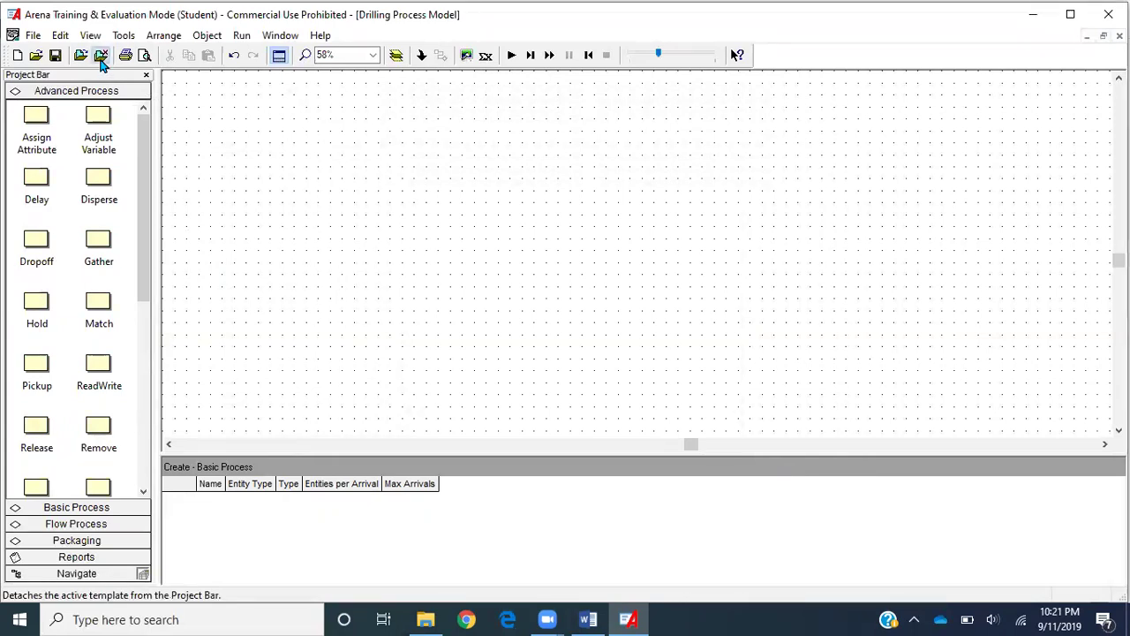
left_click(100, 60)
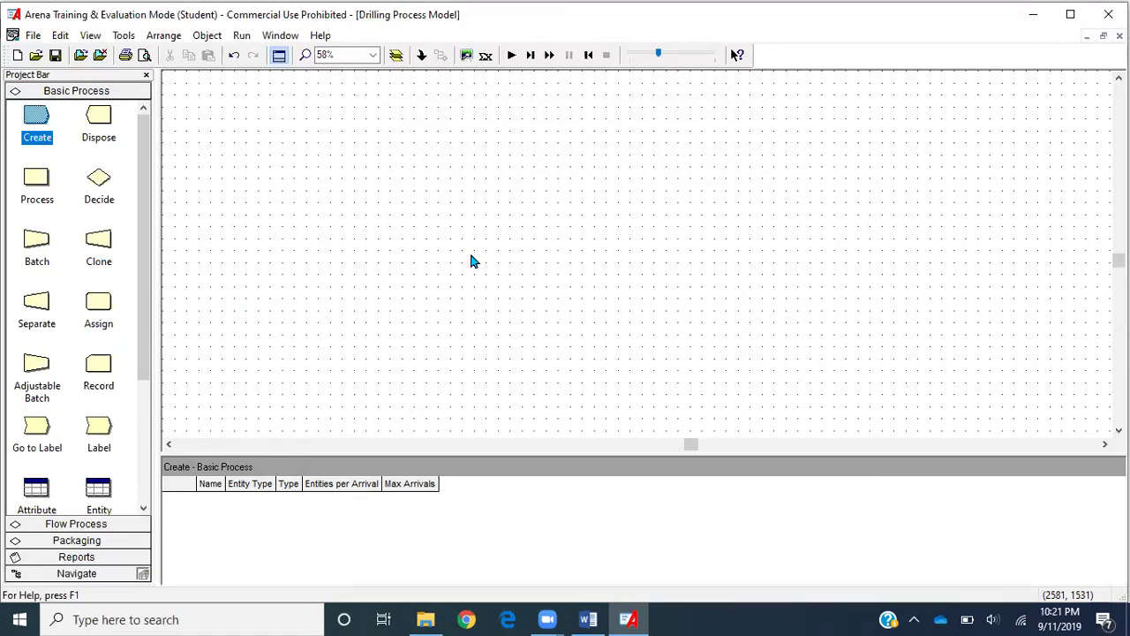
Save a copy of the model as Drilling Process Model_1 in the Online Videos_Arena folder.
left_click(32, 35)
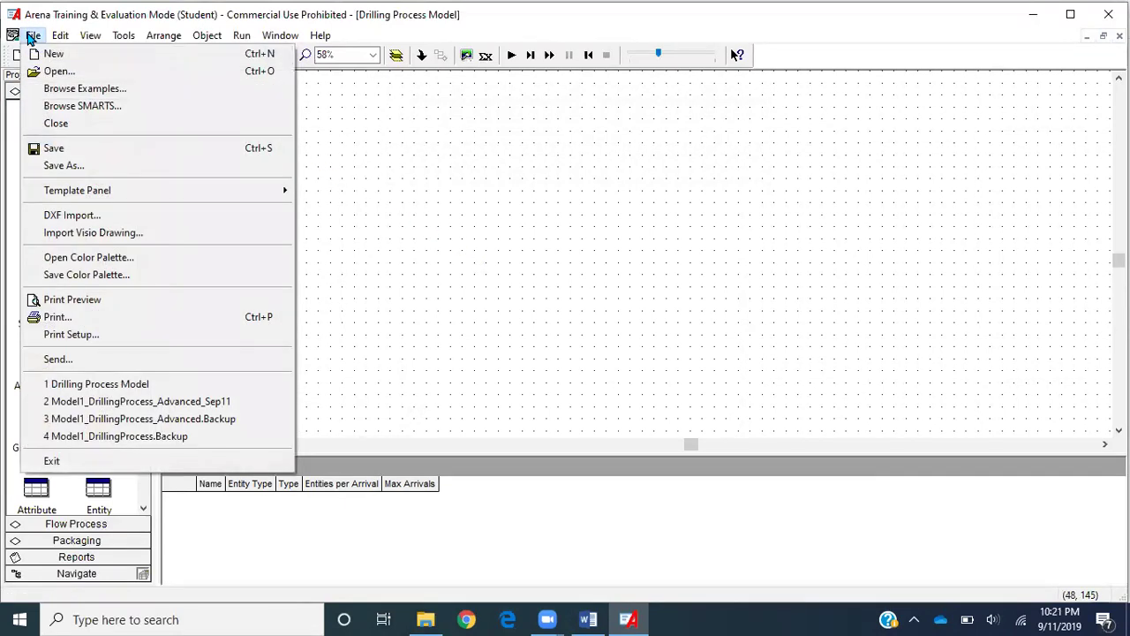
left_click(81, 170)
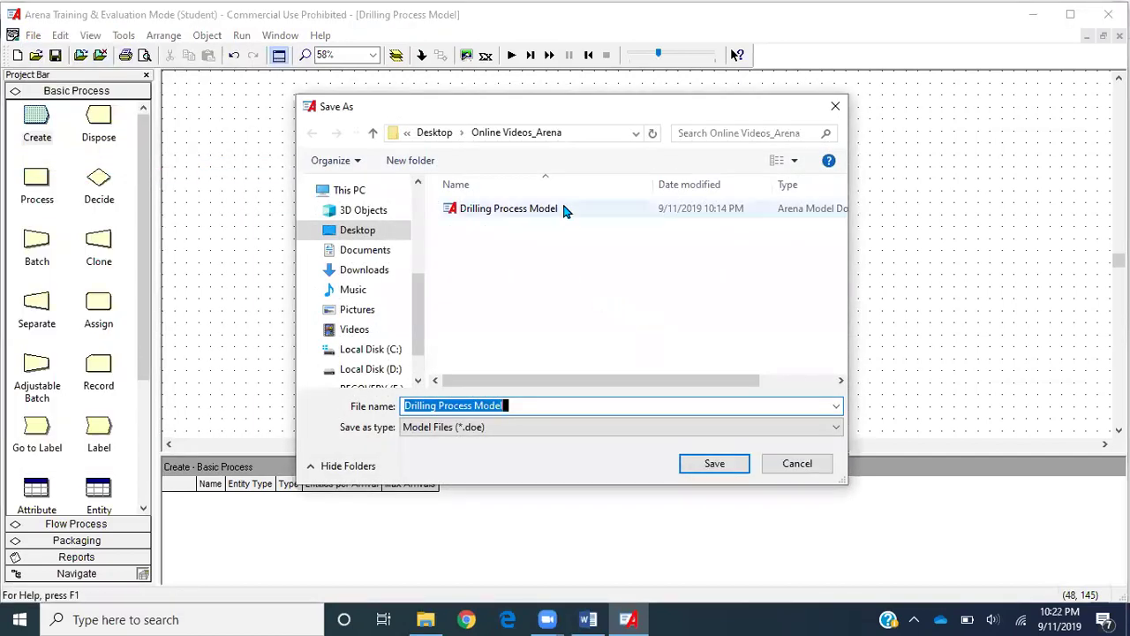
left_click(592, 404)
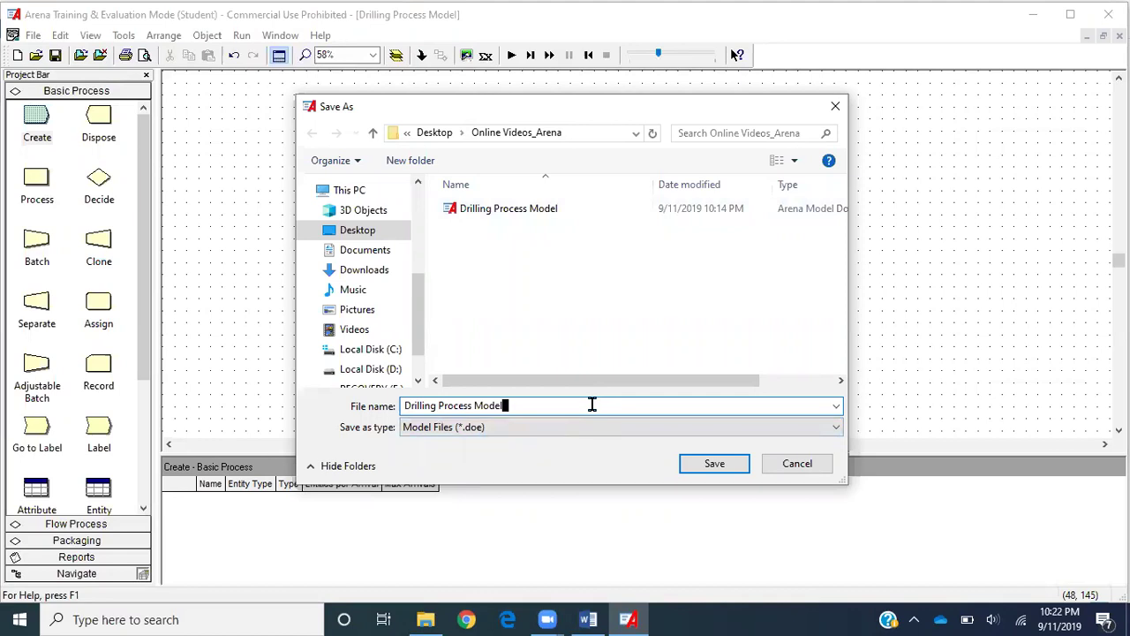
type("_1")
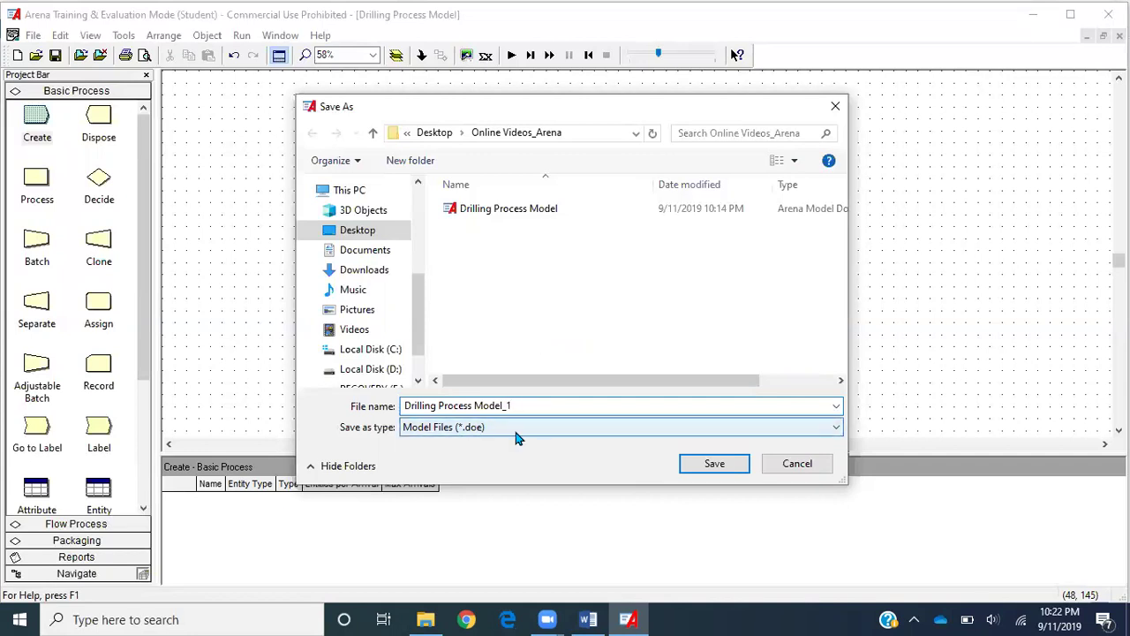
left_click(715, 468)
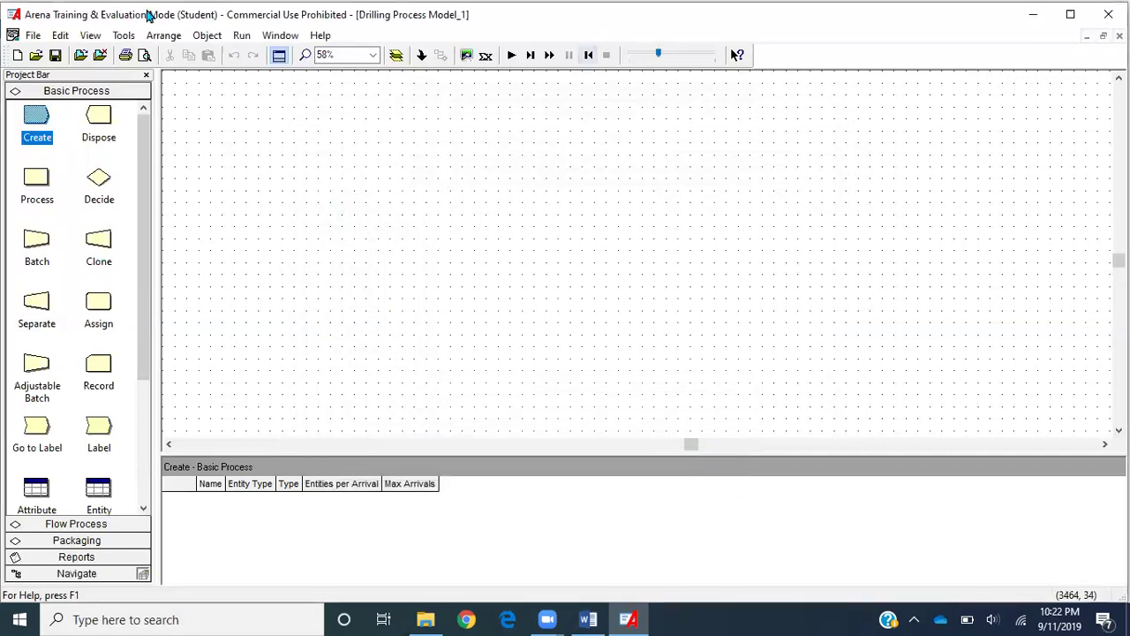
Maximize the Arena window so it fills the screen.
left_click_drag(148, 15, 168, 105)
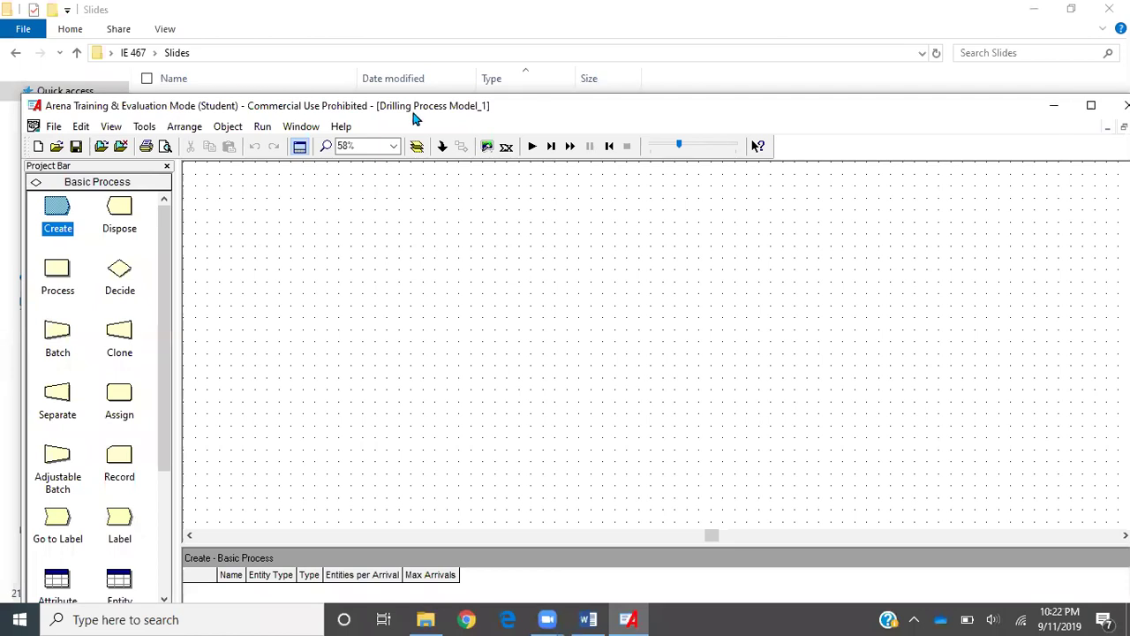
double_click(634, 118)
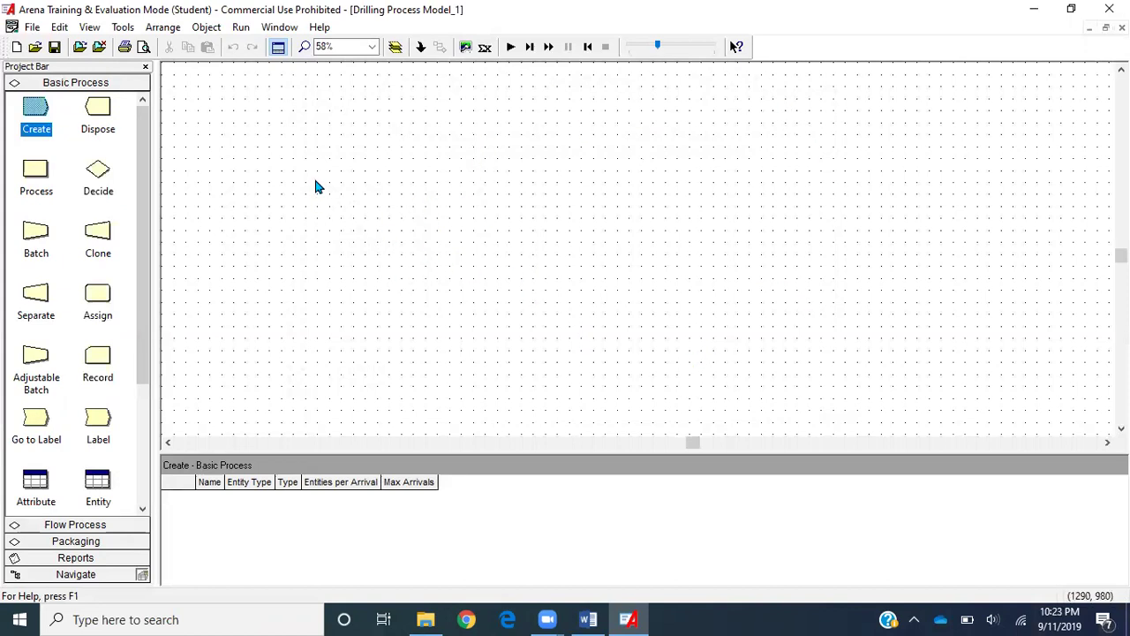
Hide the grid in the model window and show it again.
left_click(89, 26)
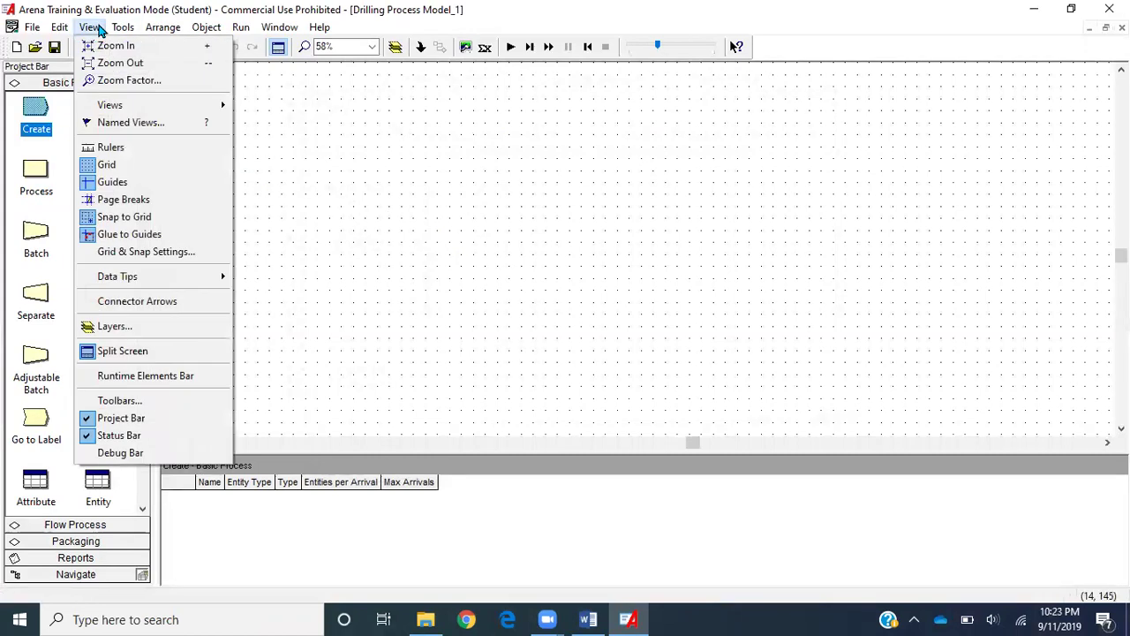
left_click(150, 167)
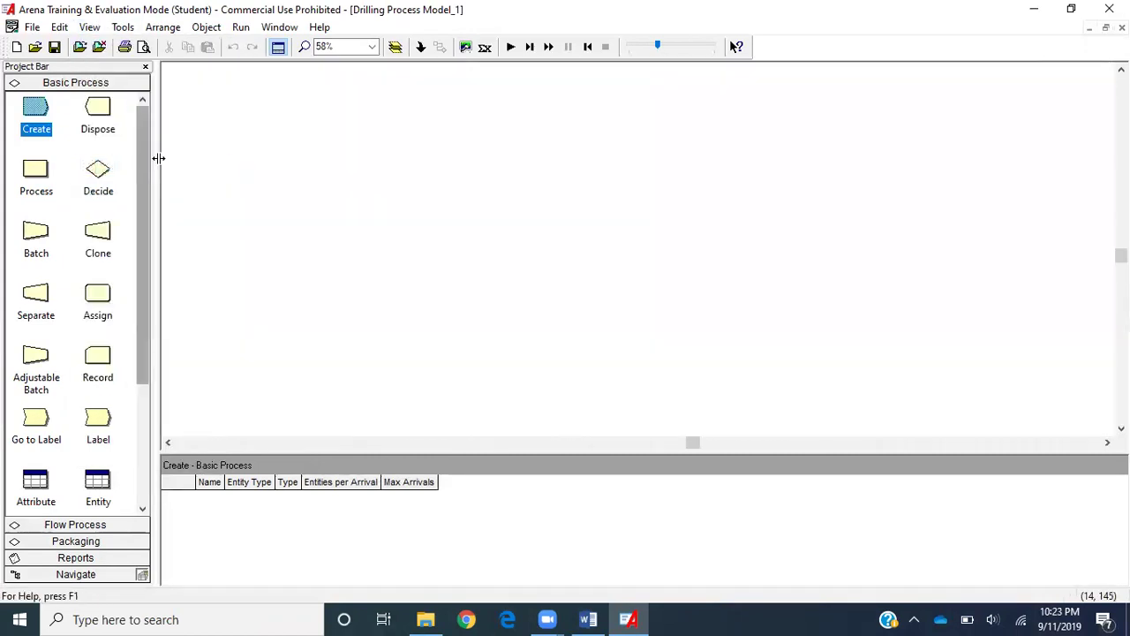
left_click(90, 27)
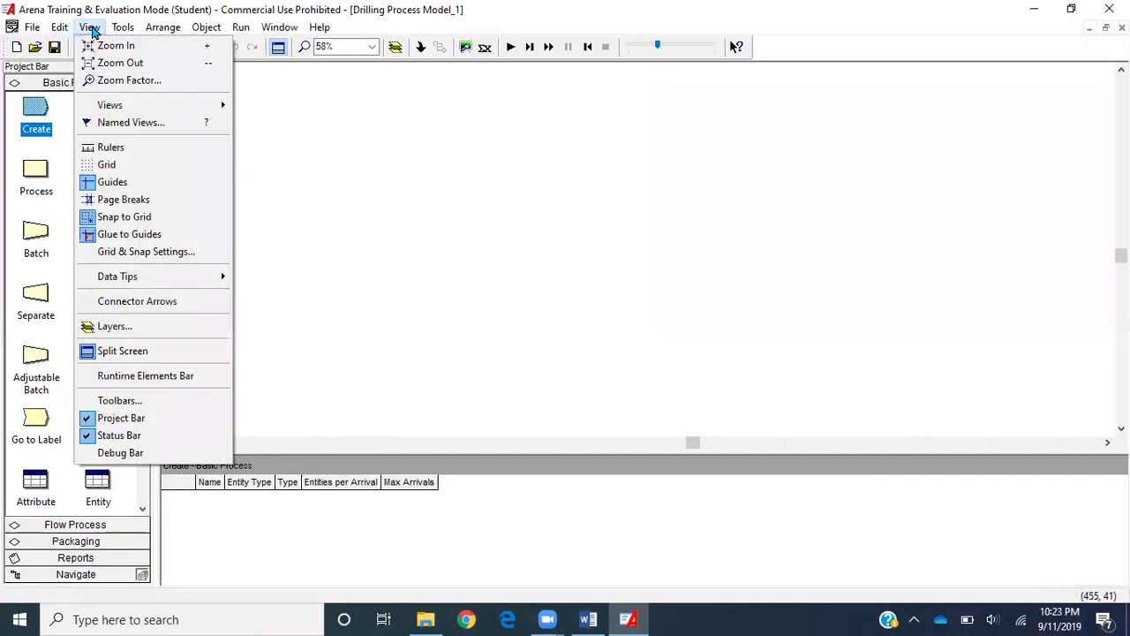
left_click(147, 165)
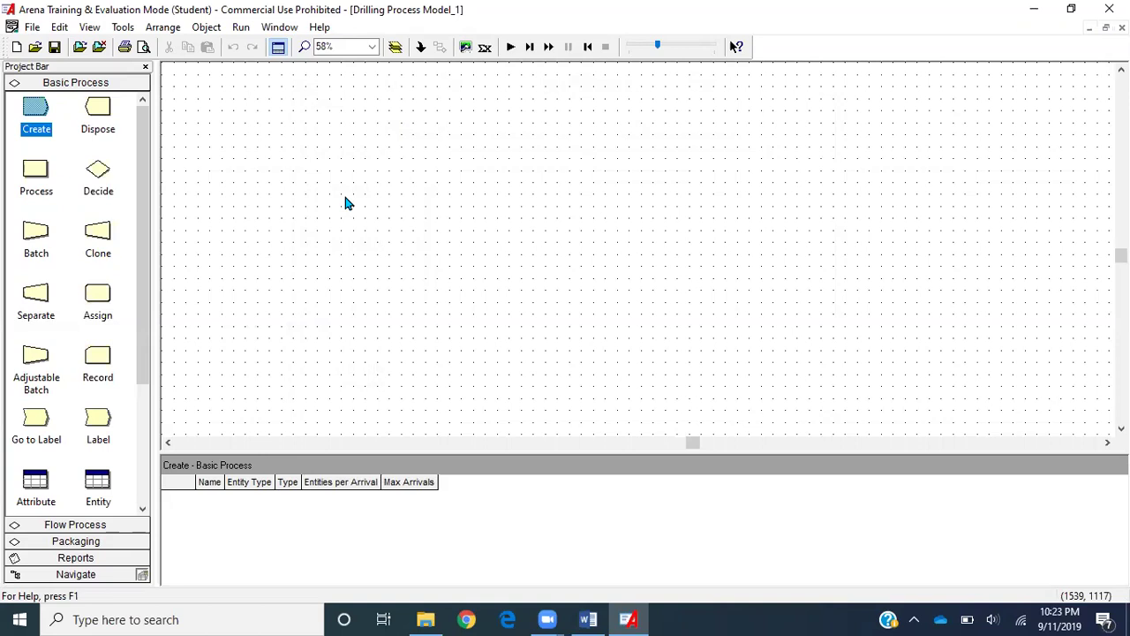
Place a Create module in the upper-left area of the empty model window.
left_click(40, 114)
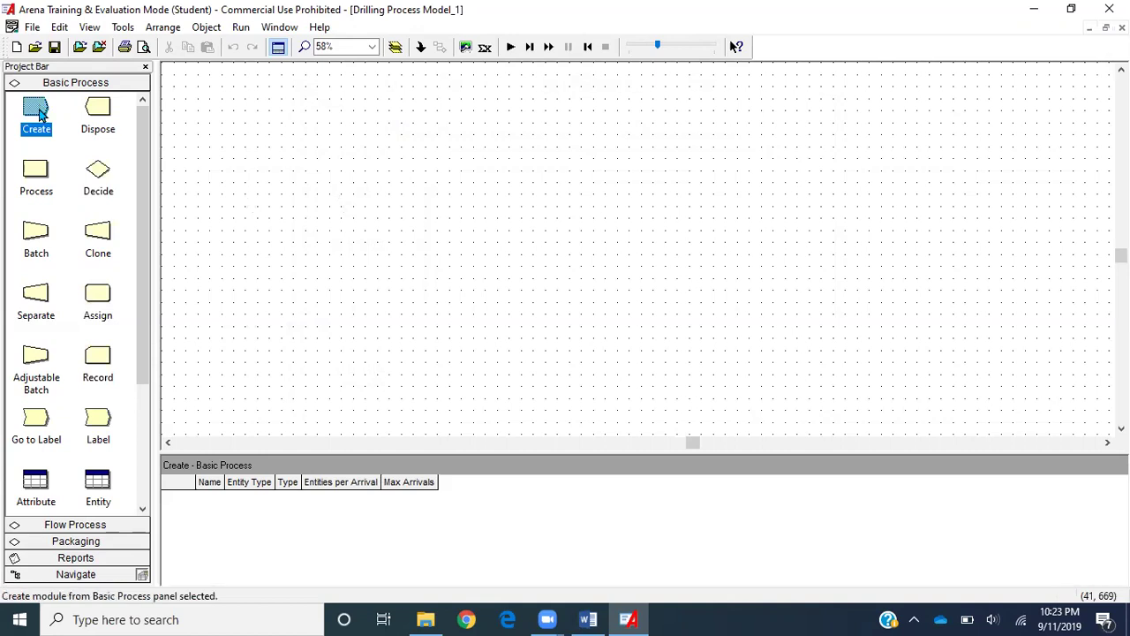
left_click(239, 132)
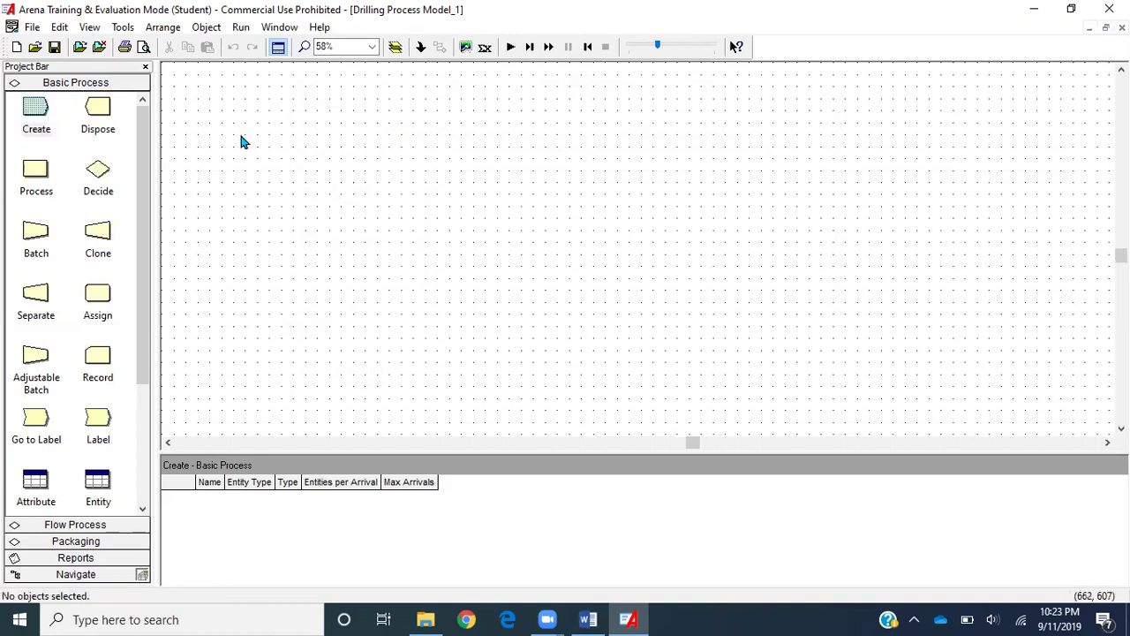
left_click(39, 109)
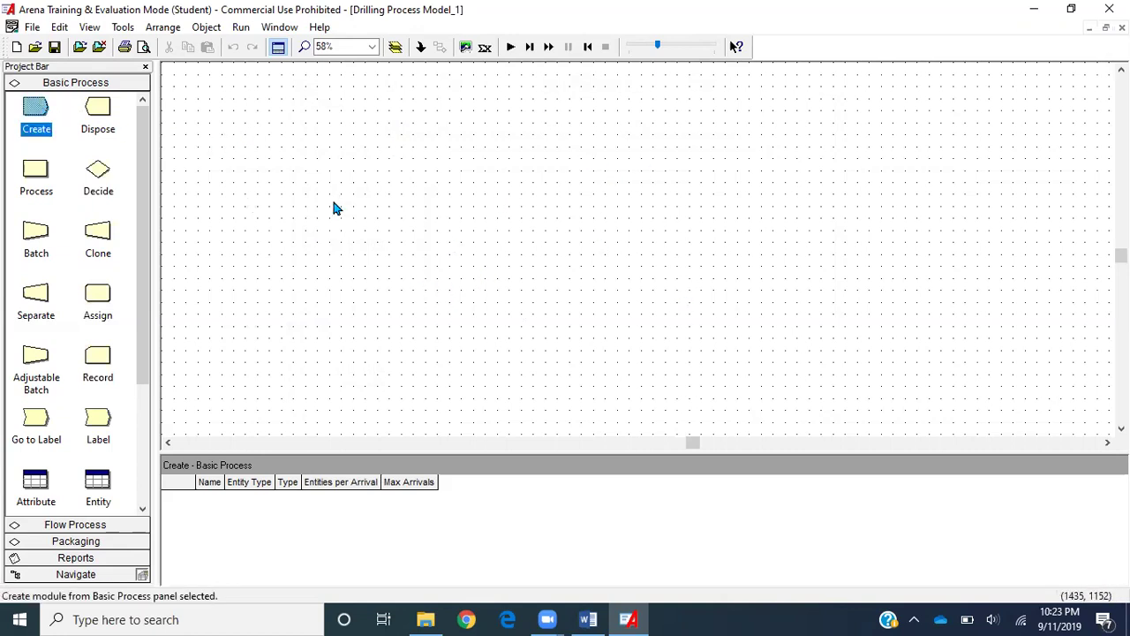
left_click_drag(31, 115, 318, 197)
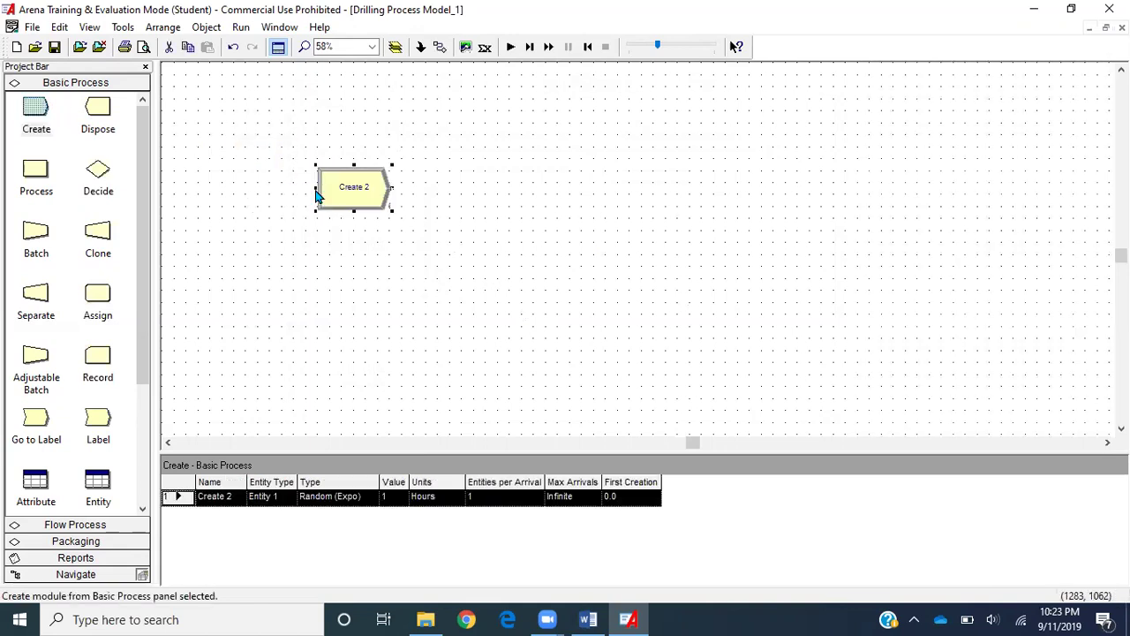
left_click(422, 243)
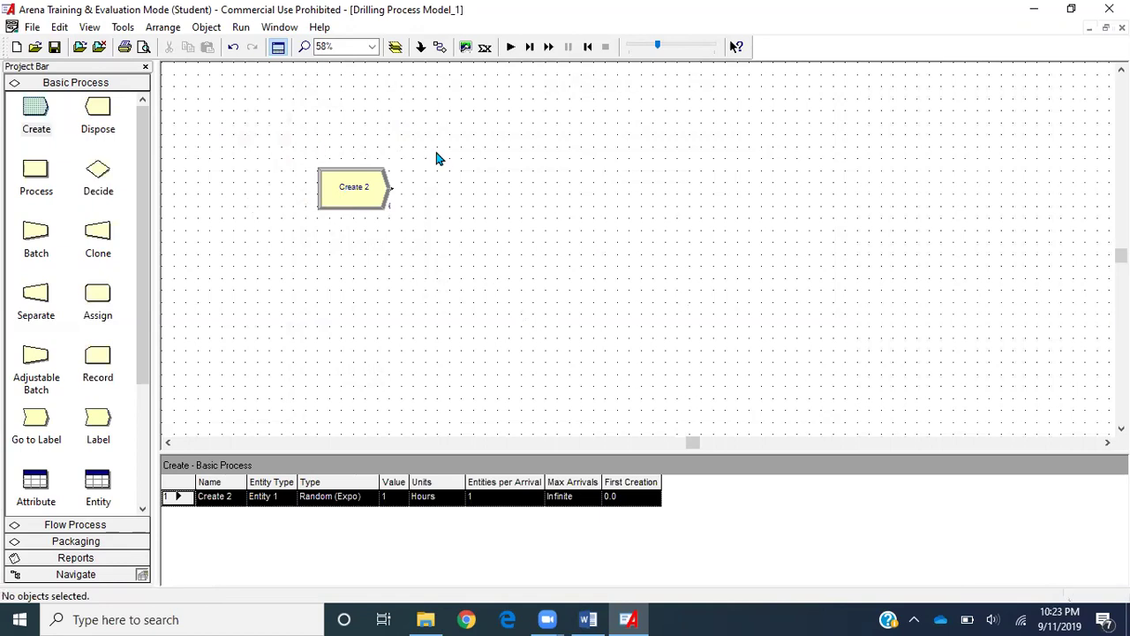
Name the Create module Create Part Arrival and set its entity type to Parts.
double_click(369, 205)
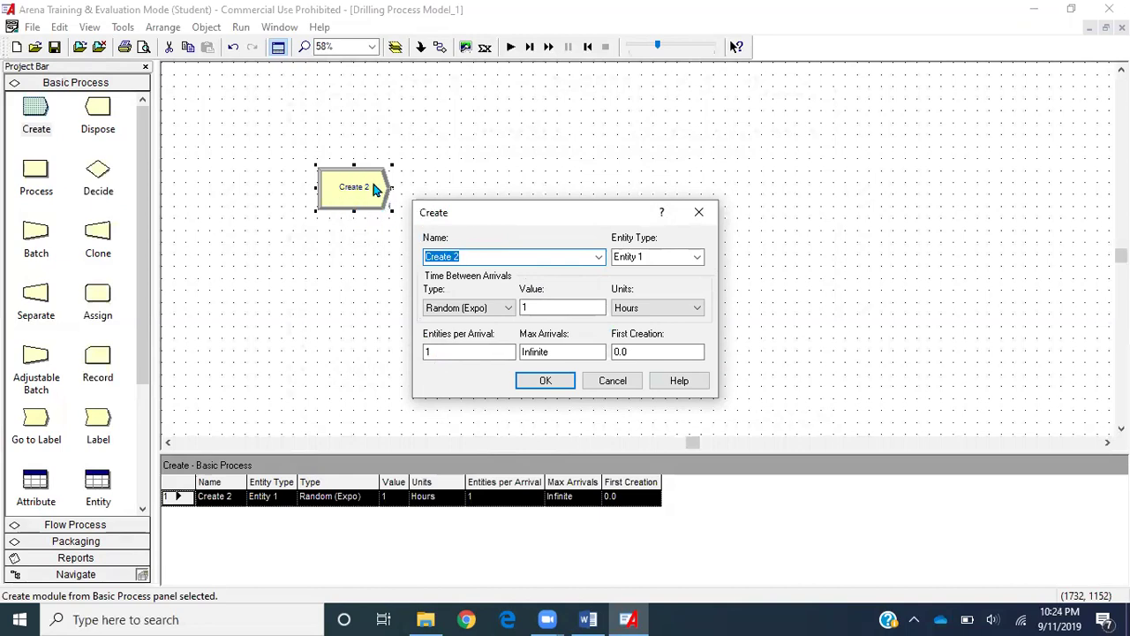
left_click(468, 254)
key("BackSpace")
type("Part Arr")
type("ival Mac")
key("BackSpace")
key("BackSpace")
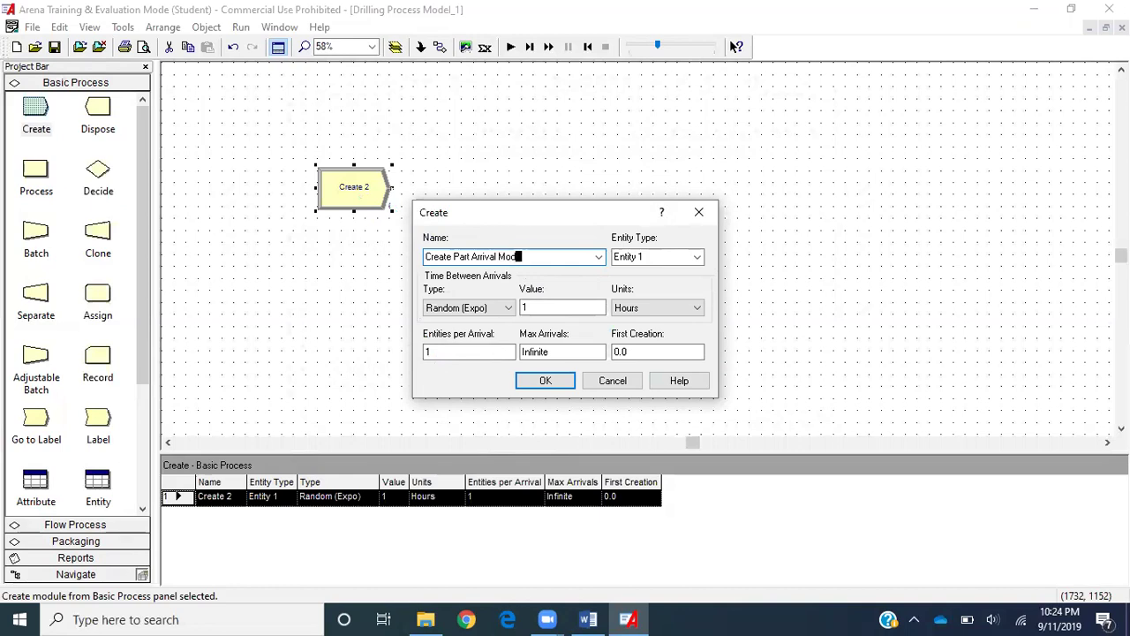
key("BackSpace")
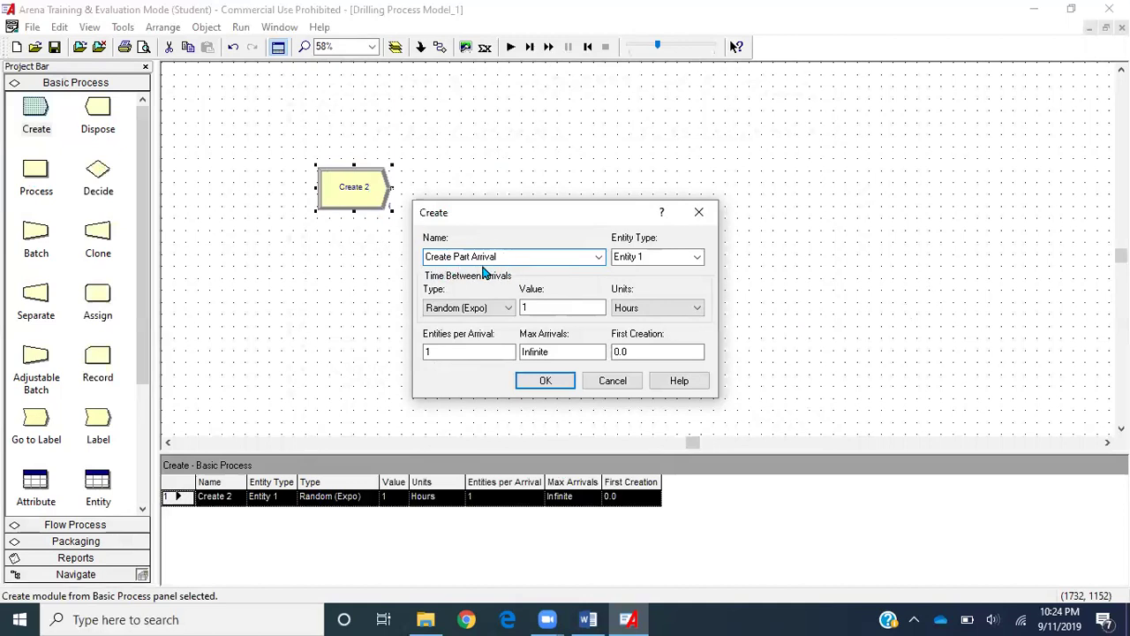
left_click(651, 257)
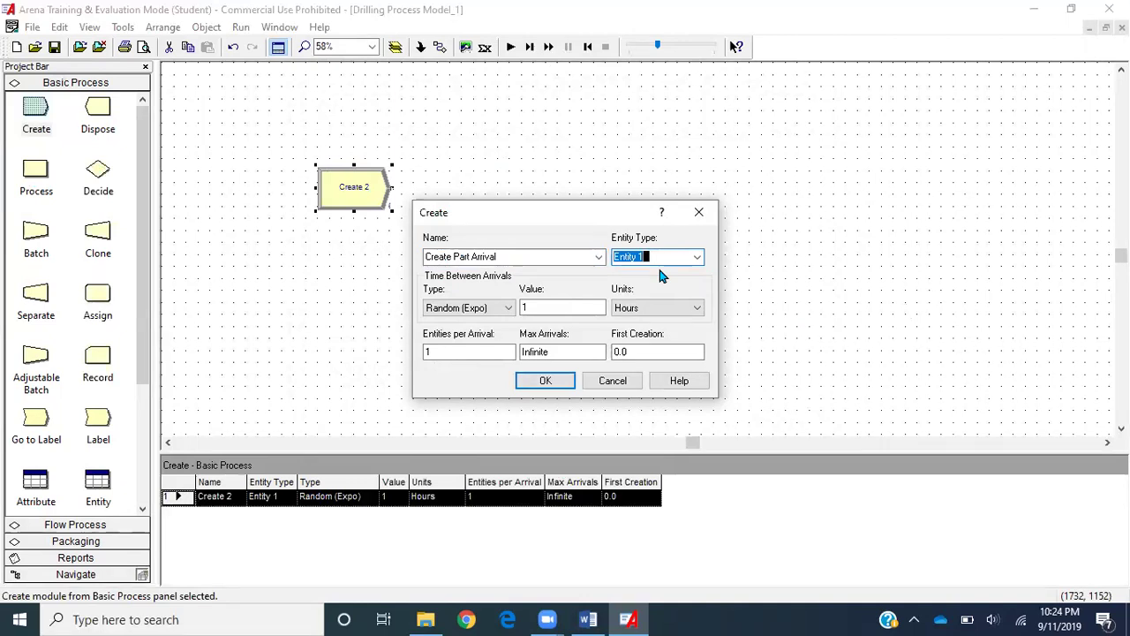
type("Parts")
Set the time between arrivals to Random (Expo) with a value of 5 minutes.
left_click(502, 307)
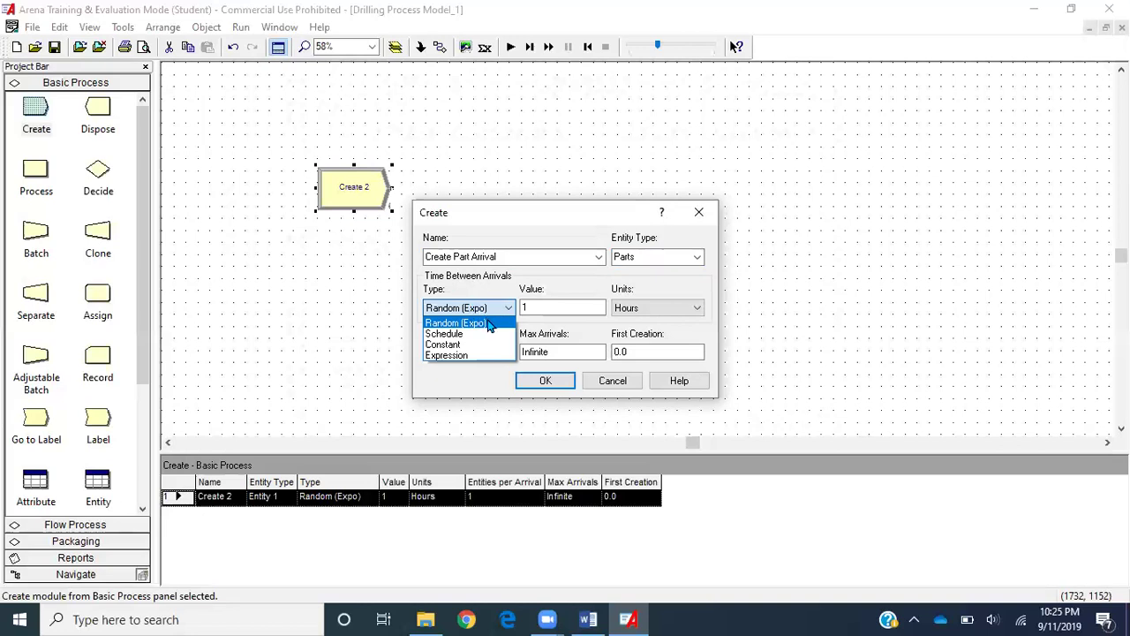
left_click(490, 326)
left_click(497, 308)
left_click(491, 324)
double_click(557, 307)
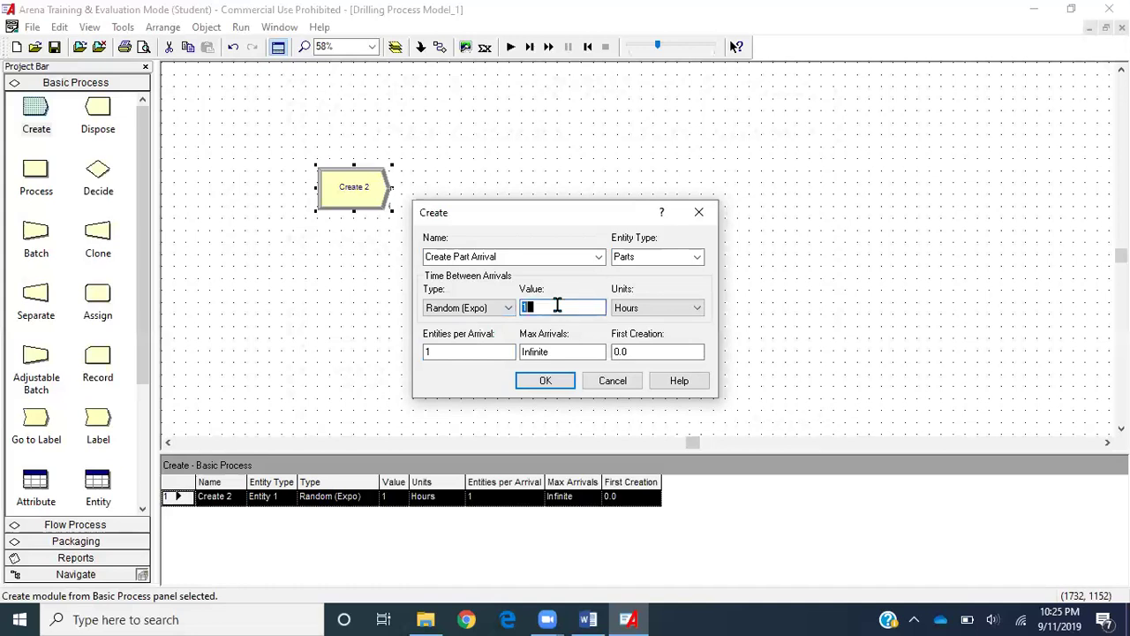
type("5")
left_click(664, 308)
left_click(658, 336)
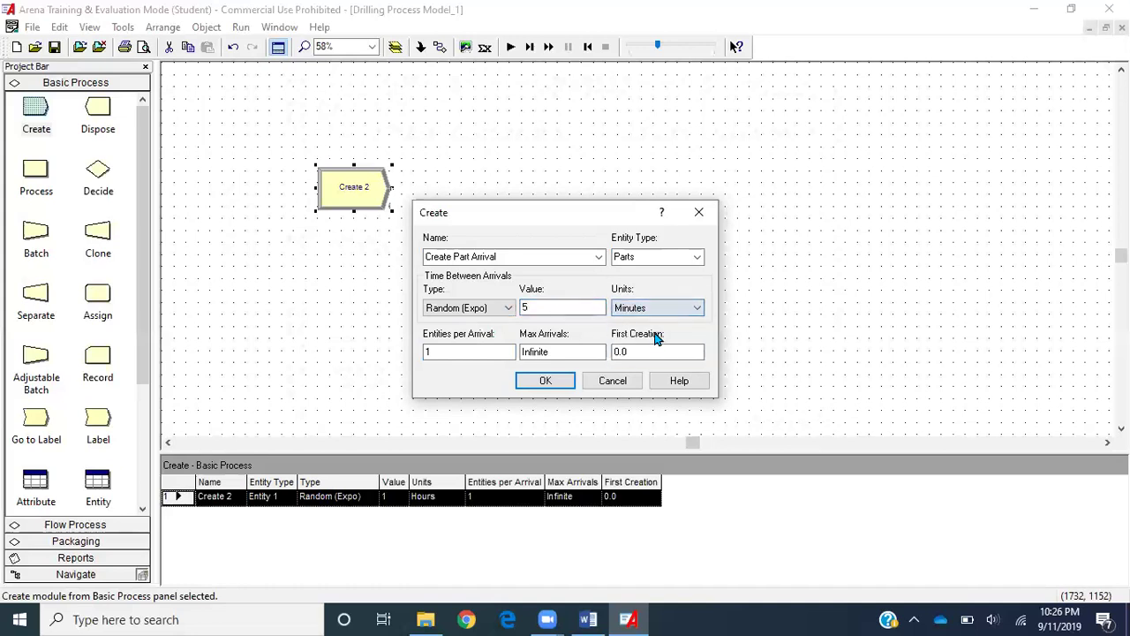
Keep 1 entity per arrival, Infinite max arrivals and first creation at 0.0, and apply the Create module's settings.
left_click(476, 352)
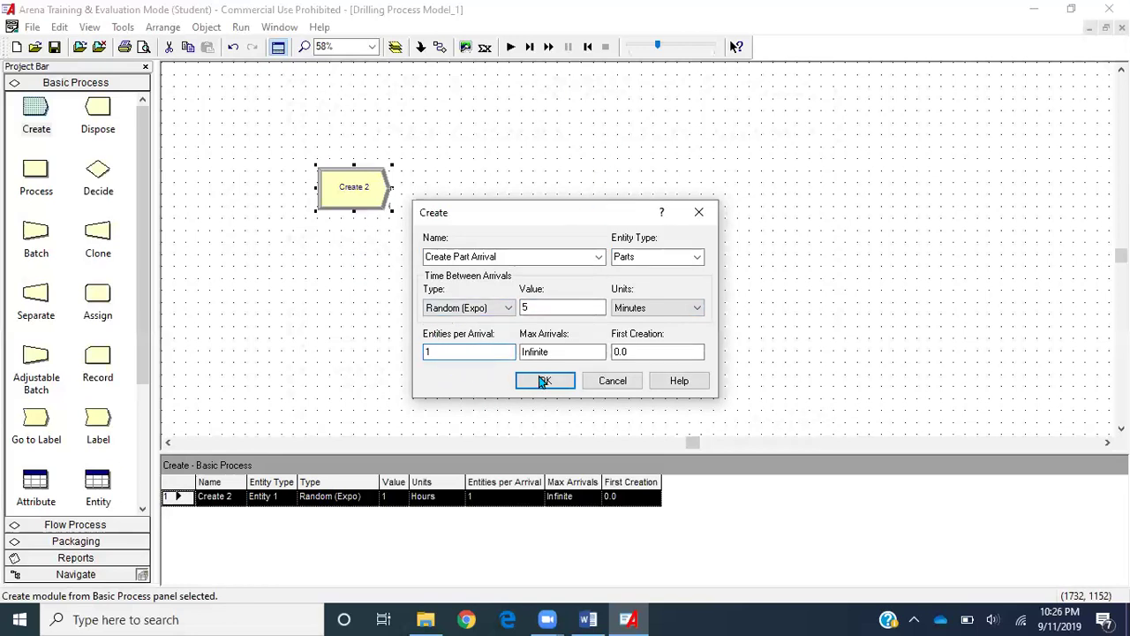
left_click(565, 349)
left_click(647, 352)
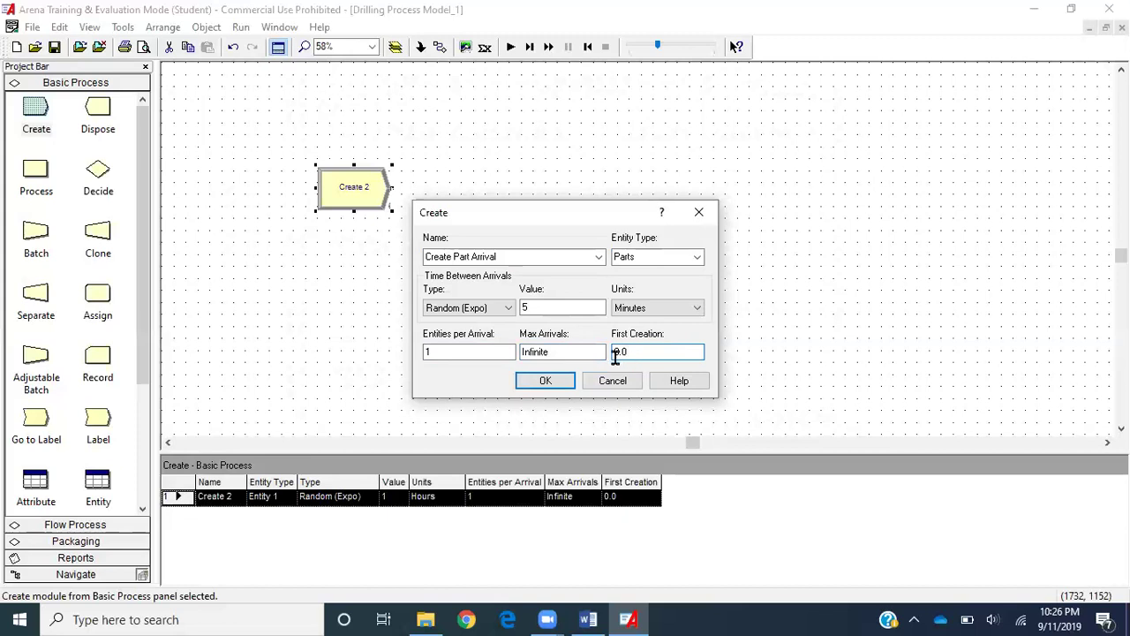
left_click(562, 386)
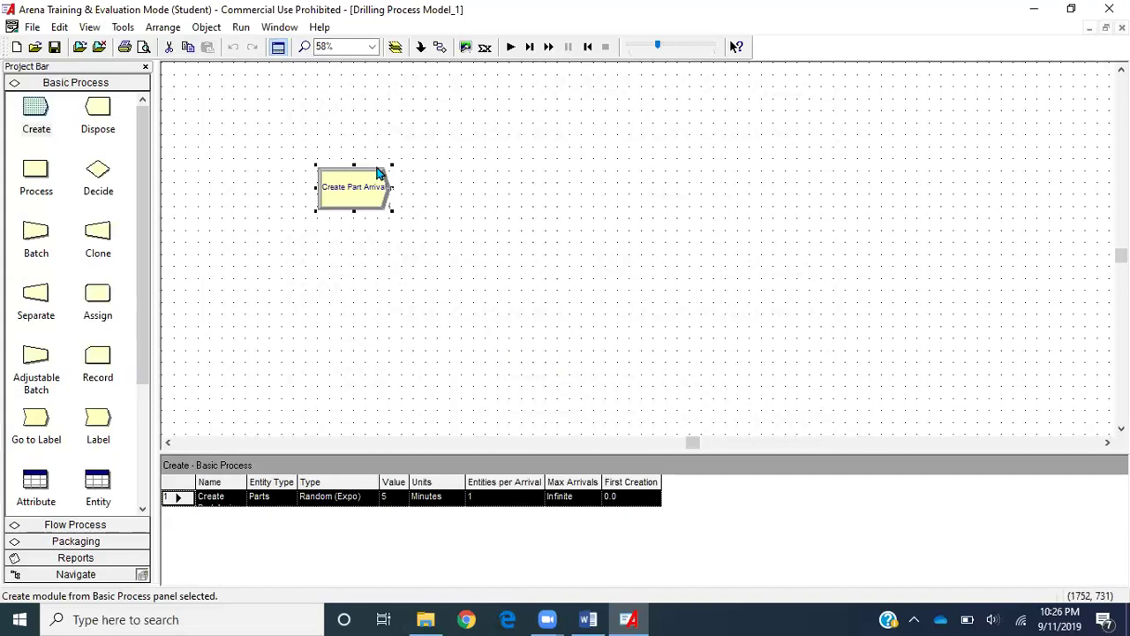
left_click(401, 253)
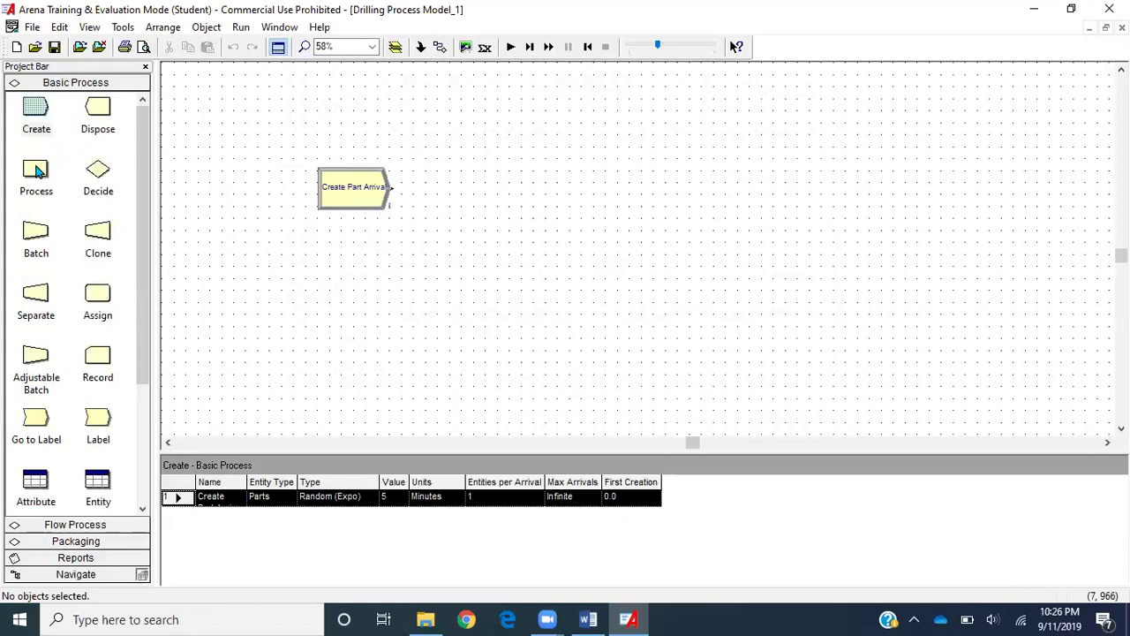
Place a Process module to the right of the Create module and move the Create module roughly level with it.
left_click_drag(37, 172, 447, 199)
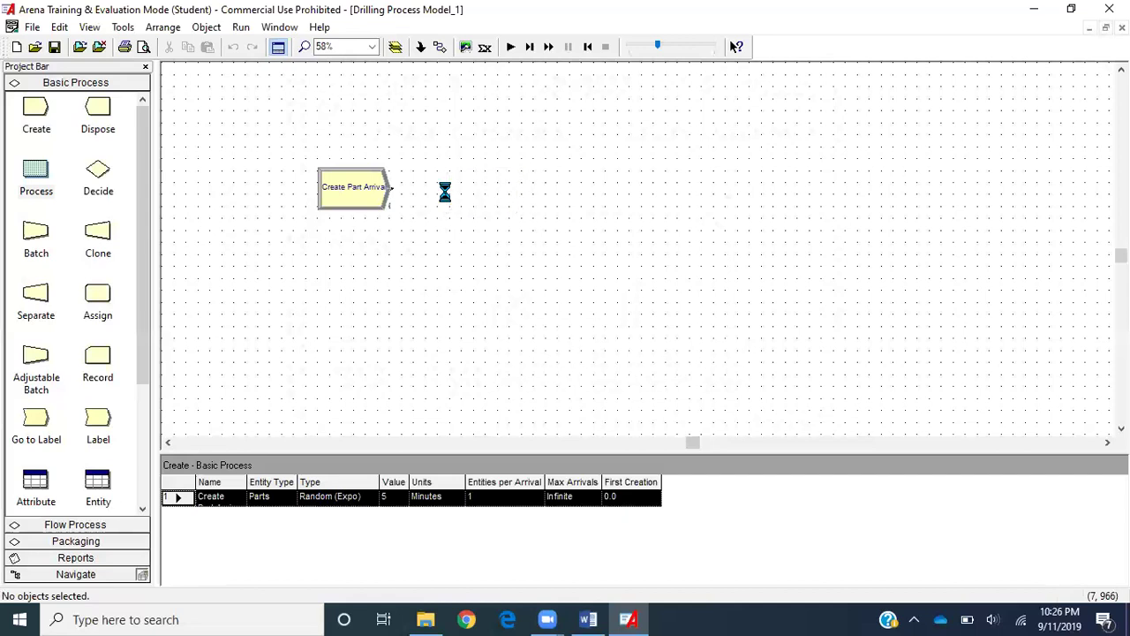
left_click(519, 293)
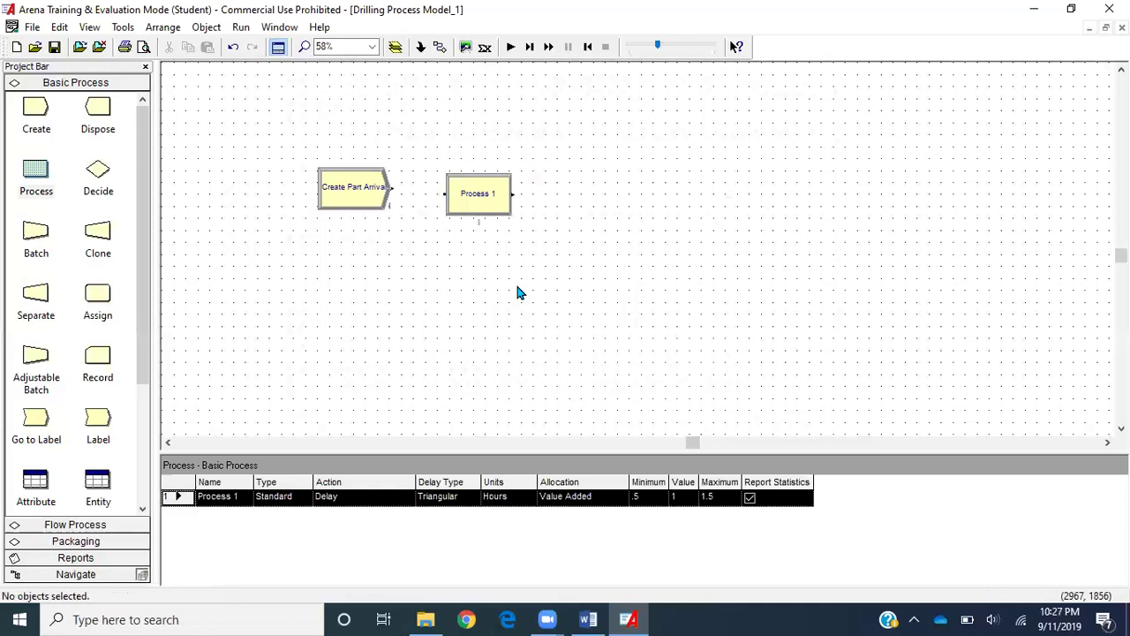
left_click(336, 193)
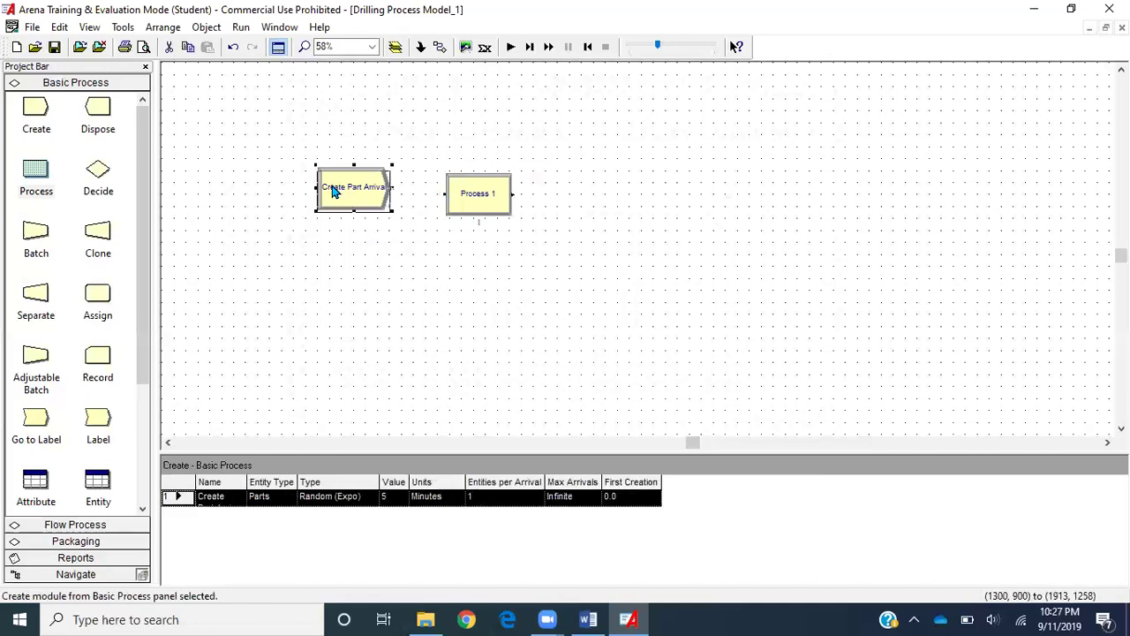
left_click(488, 244)
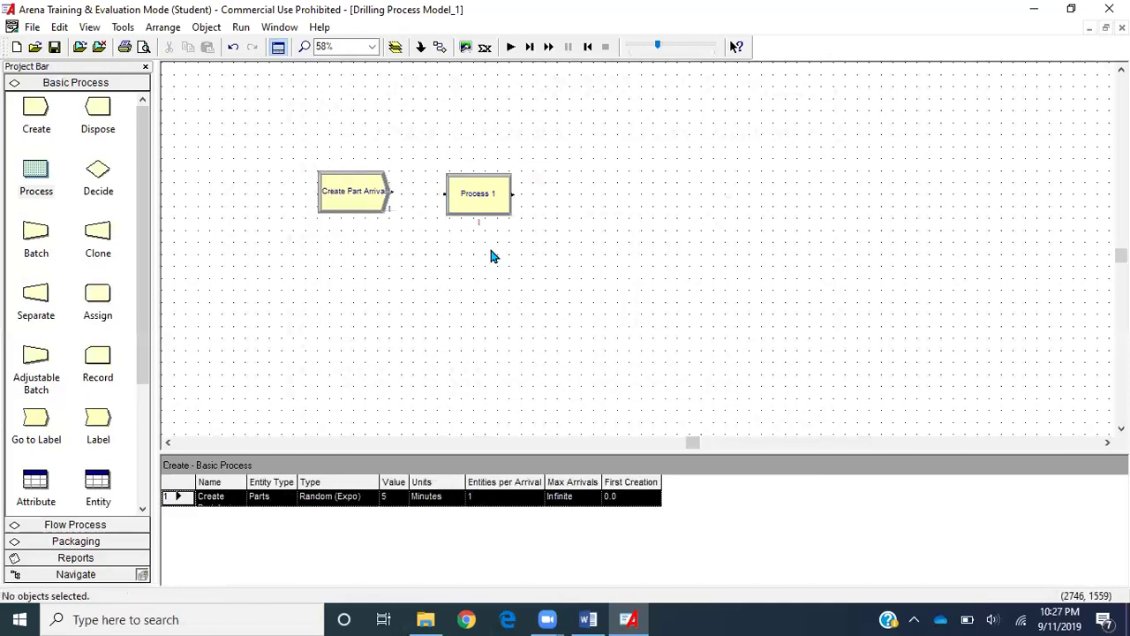
Connect the Create module's exit to the Process module's entry and straighten the connection by aligning the Process module.
left_click(439, 48)
left_click(402, 190)
left_click(445, 193)
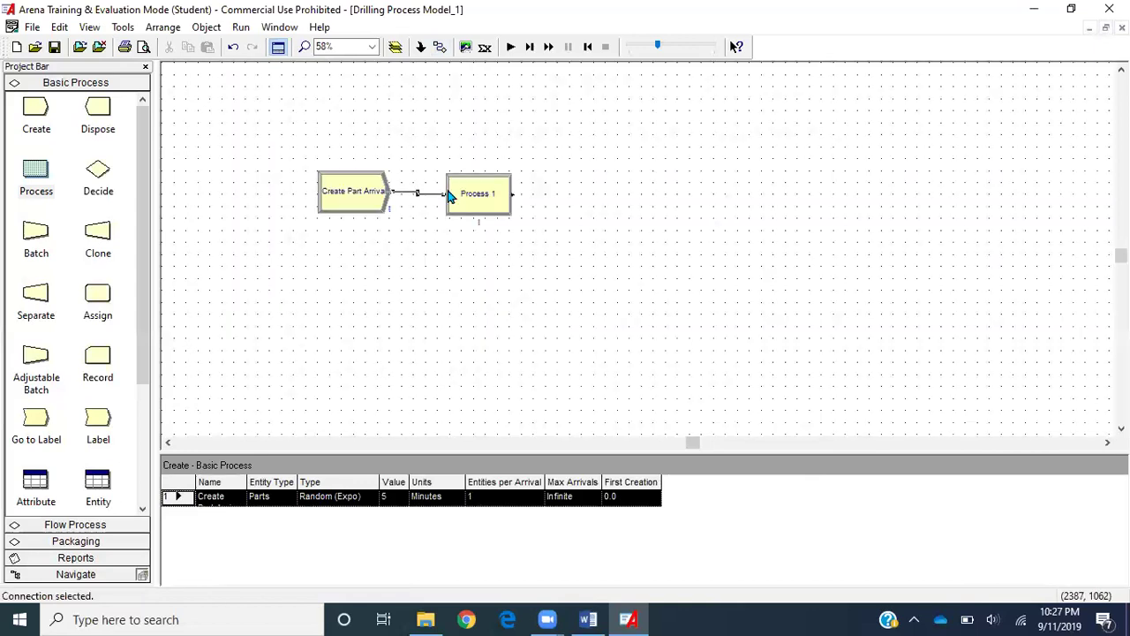
left_click(471, 191)
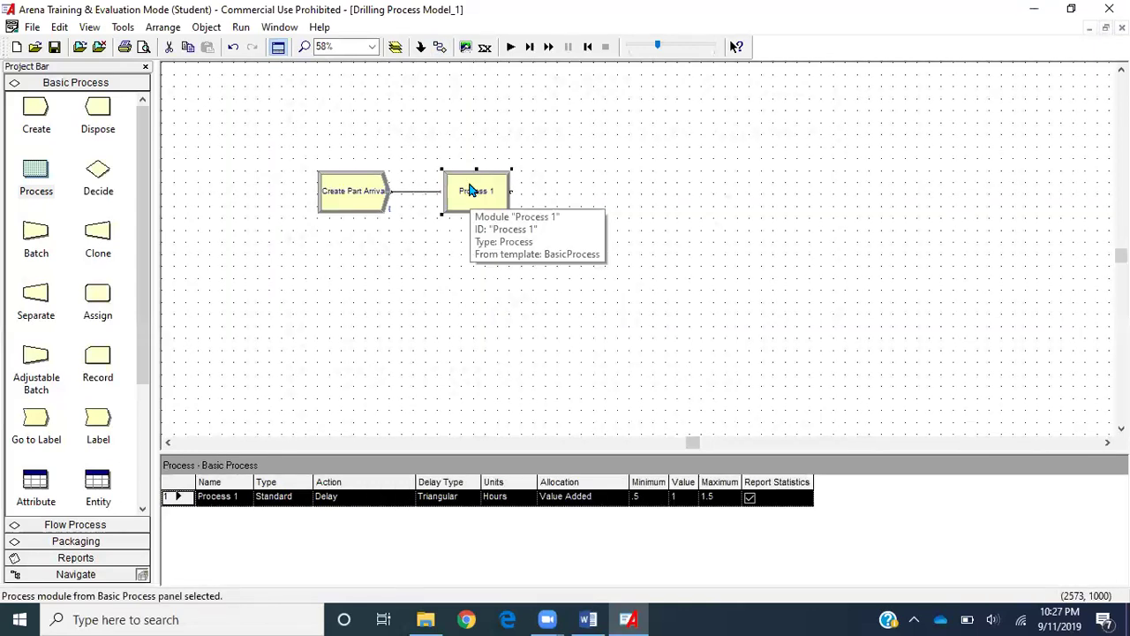
left_click(474, 314)
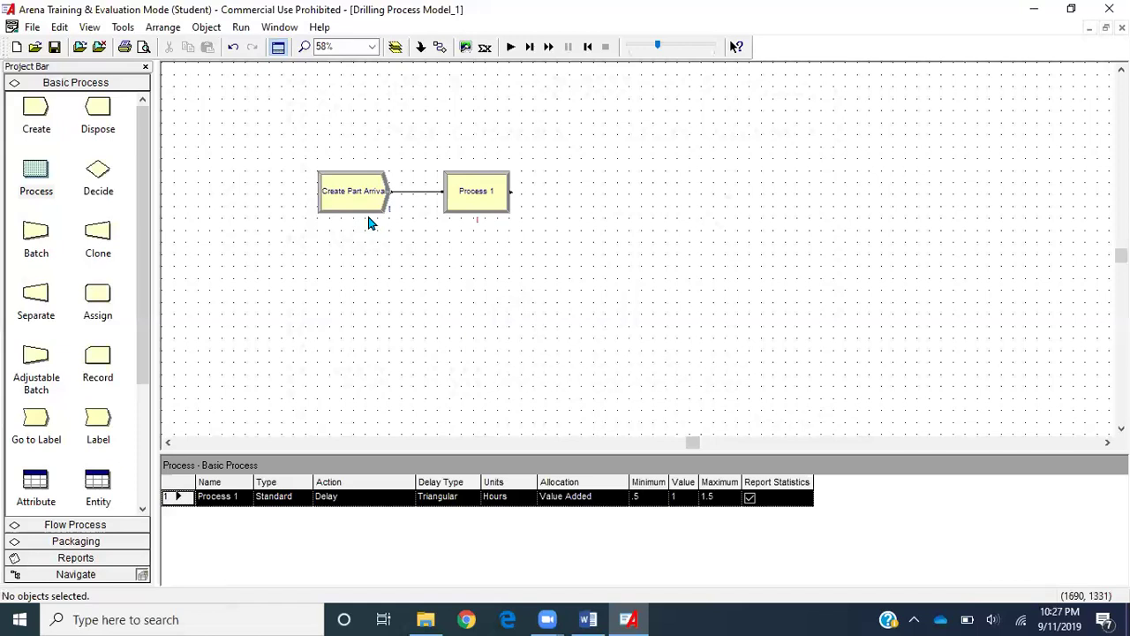
Delete the Process module together with its connection.
left_click(492, 202)
key("Delete")
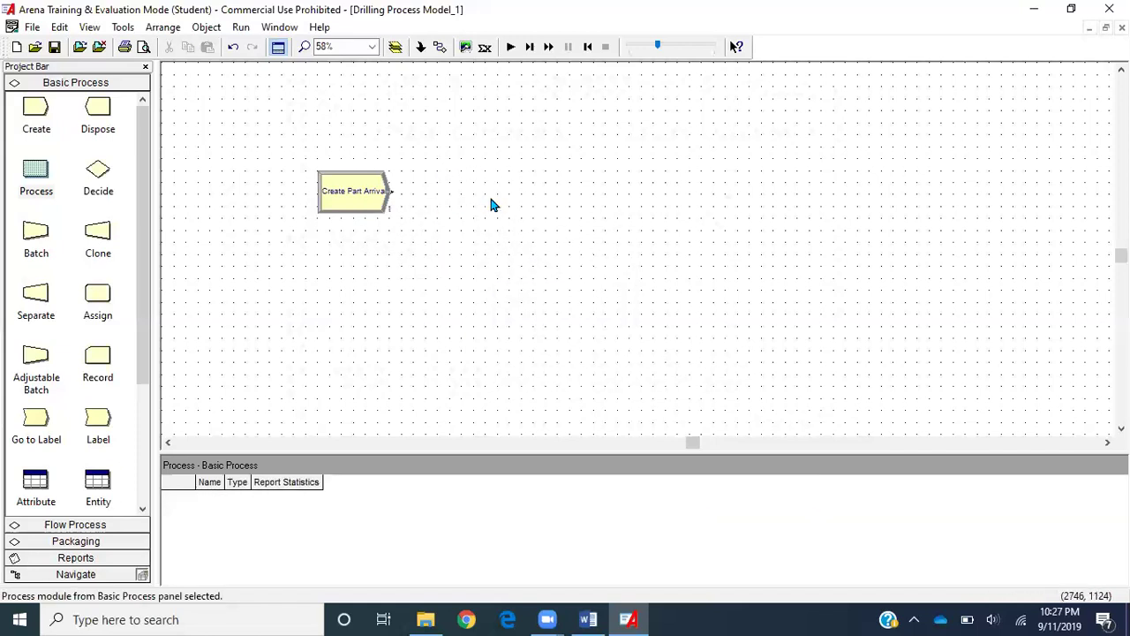
Add a Process module that connects automatically to the selected Create module, and align the Create module level with it.
left_click(355, 210)
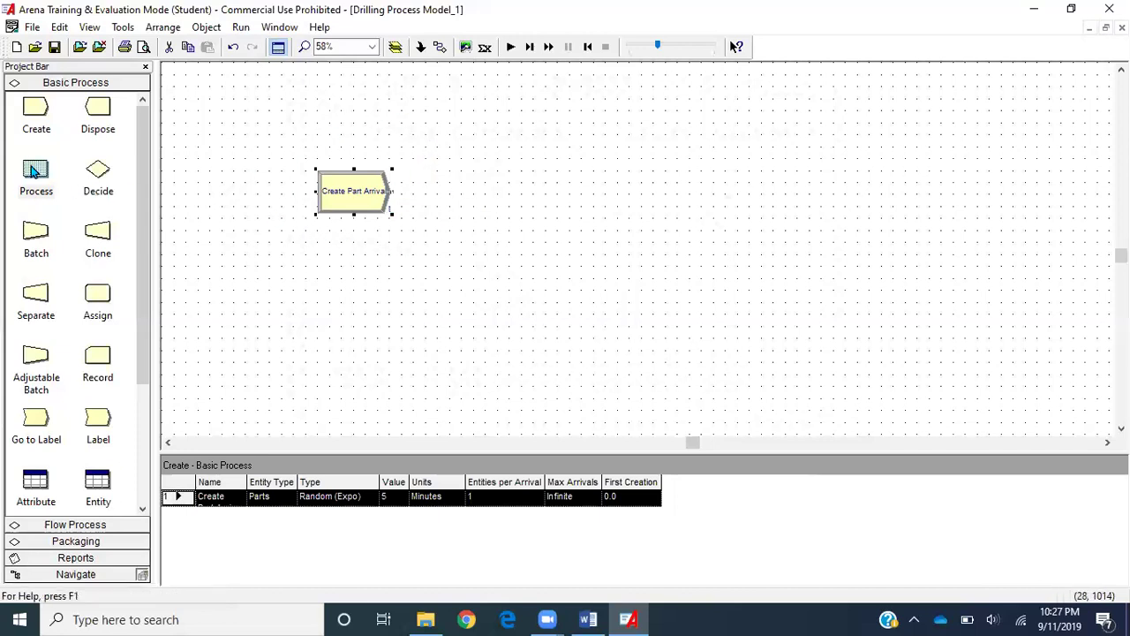
left_click_drag(32, 171, 483, 197)
left_click(371, 204)
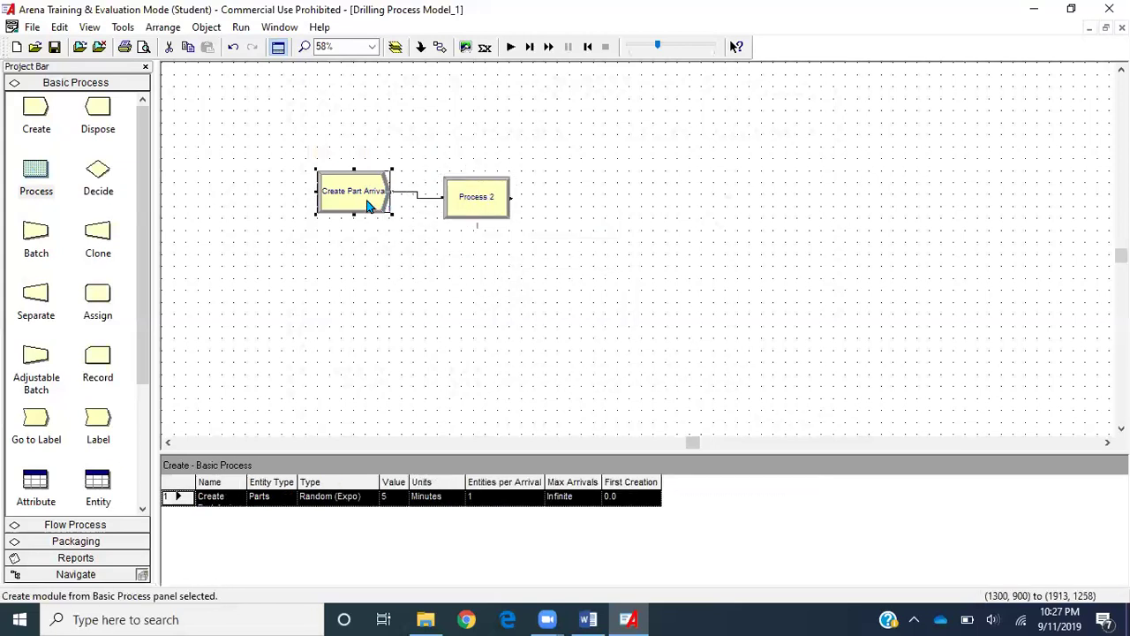
left_click(555, 232)
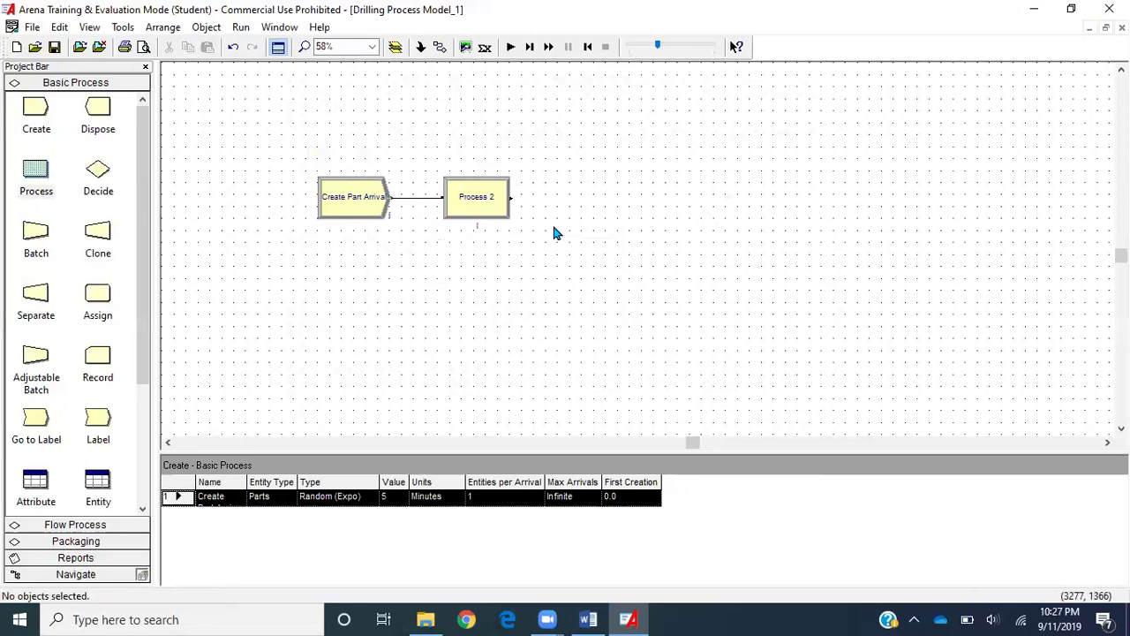
Name the Process module Drilling Process and keep its type as Standard.
double_click(481, 196)
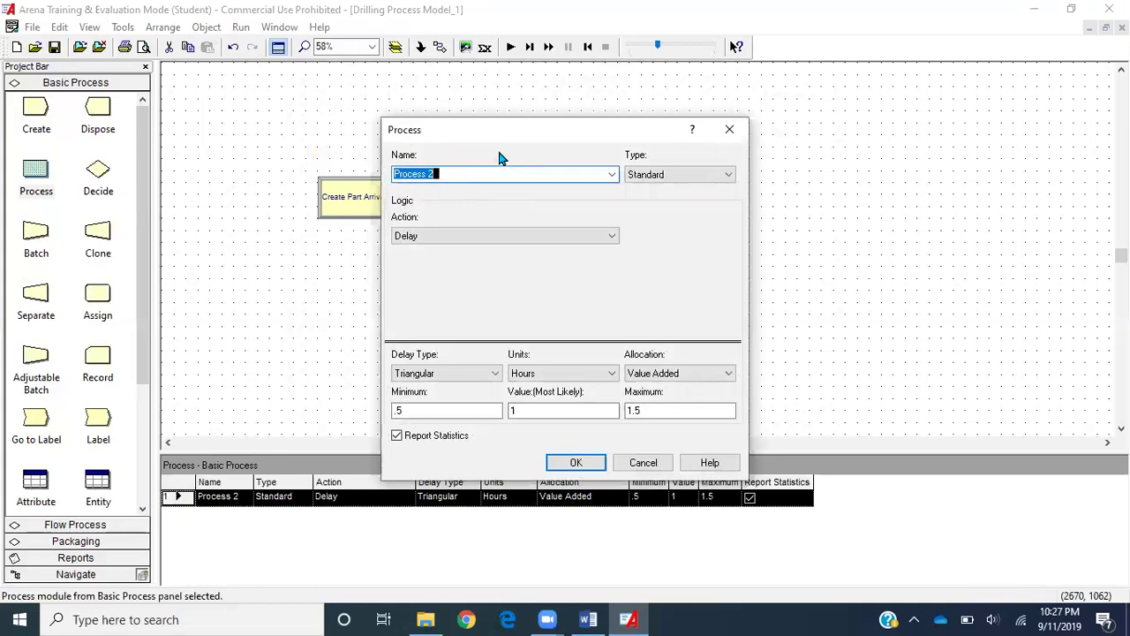
left_click_drag(487, 127, 697, 77)
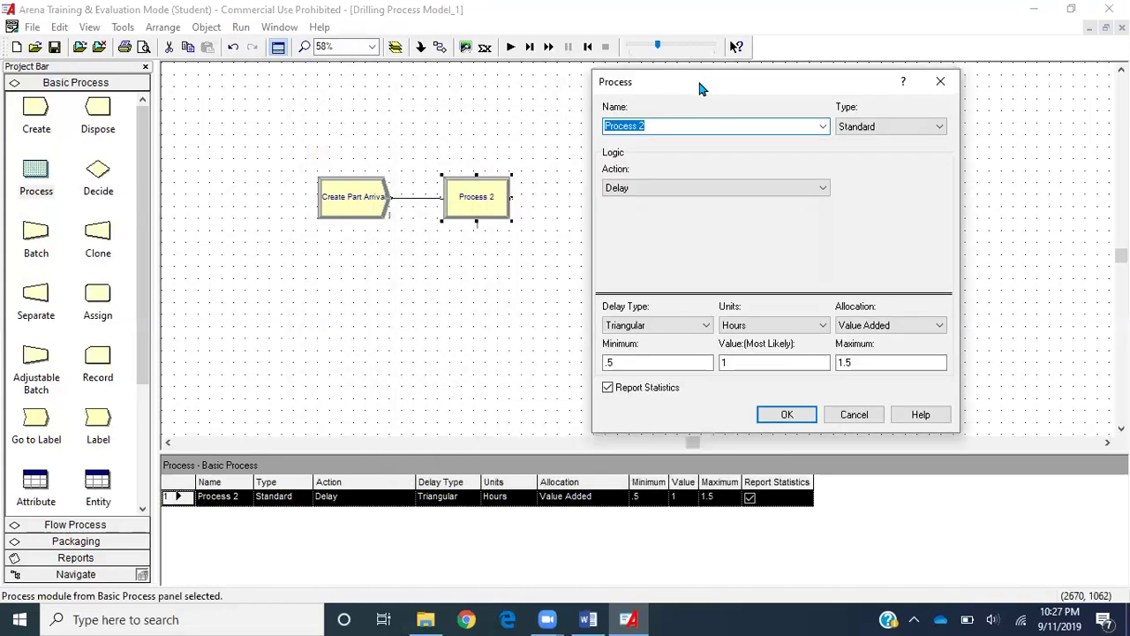
type("Drilling ")
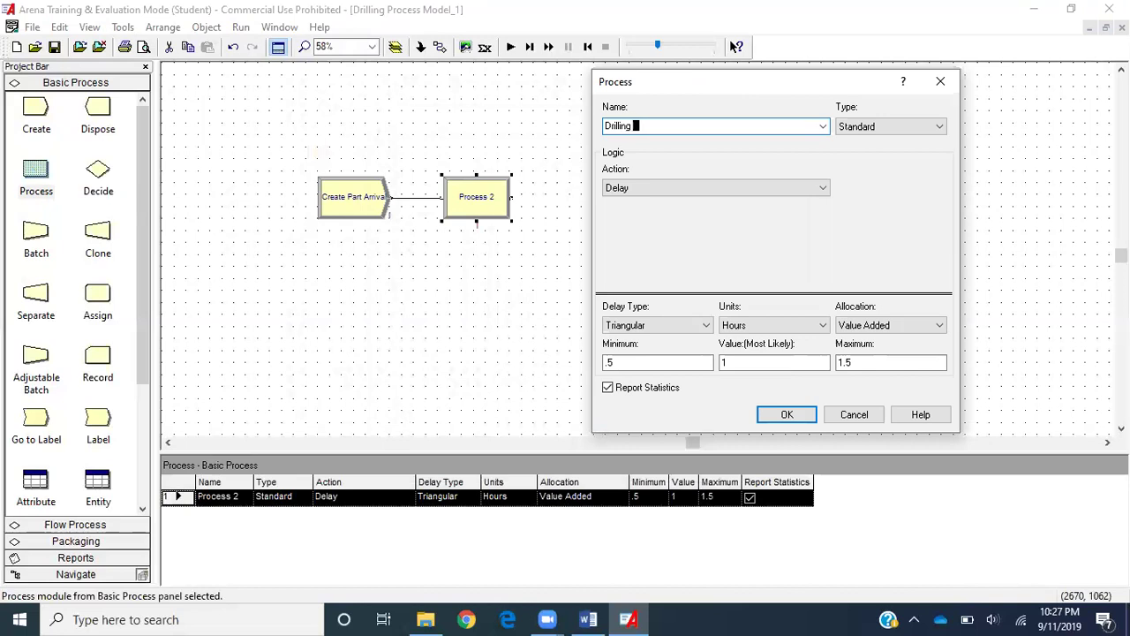
type("Process")
left_click(941, 127)
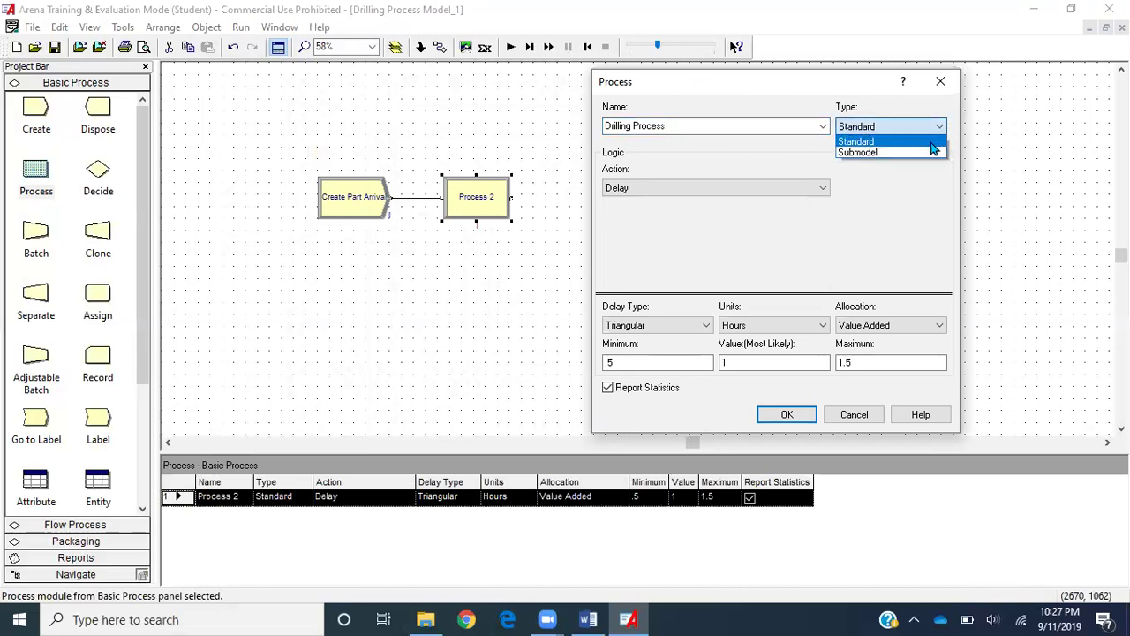
left_click(932, 141)
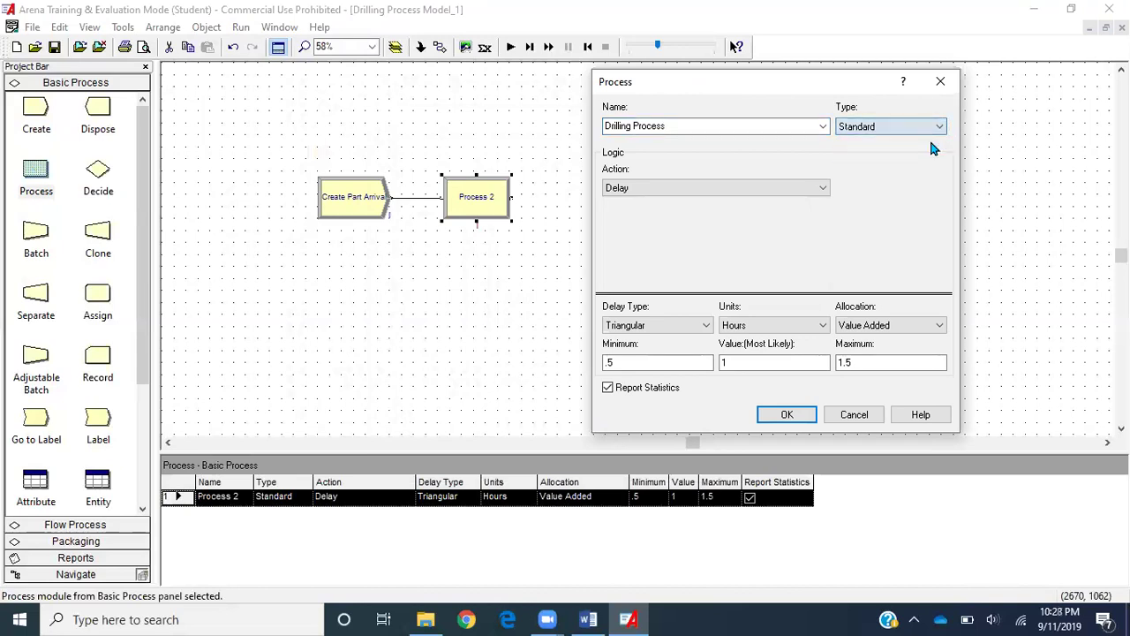
Set the drilling process's action to Seize Delay Release and leave its priority at Medium(2).
left_click(637, 184)
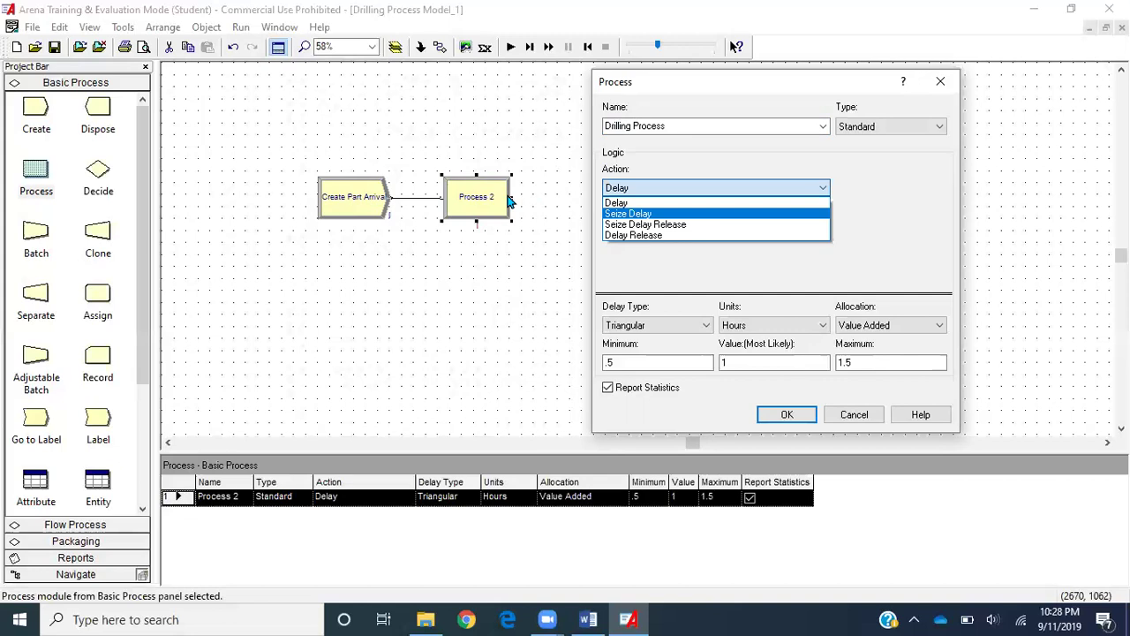
left_click(638, 226)
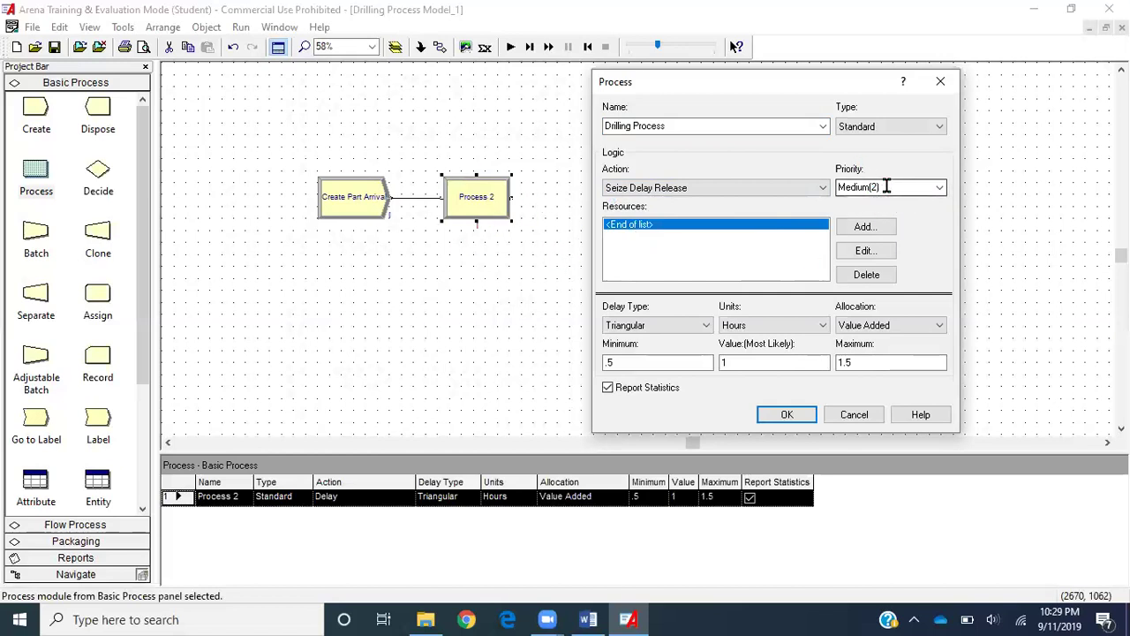
left_click(941, 188)
left_click(942, 187)
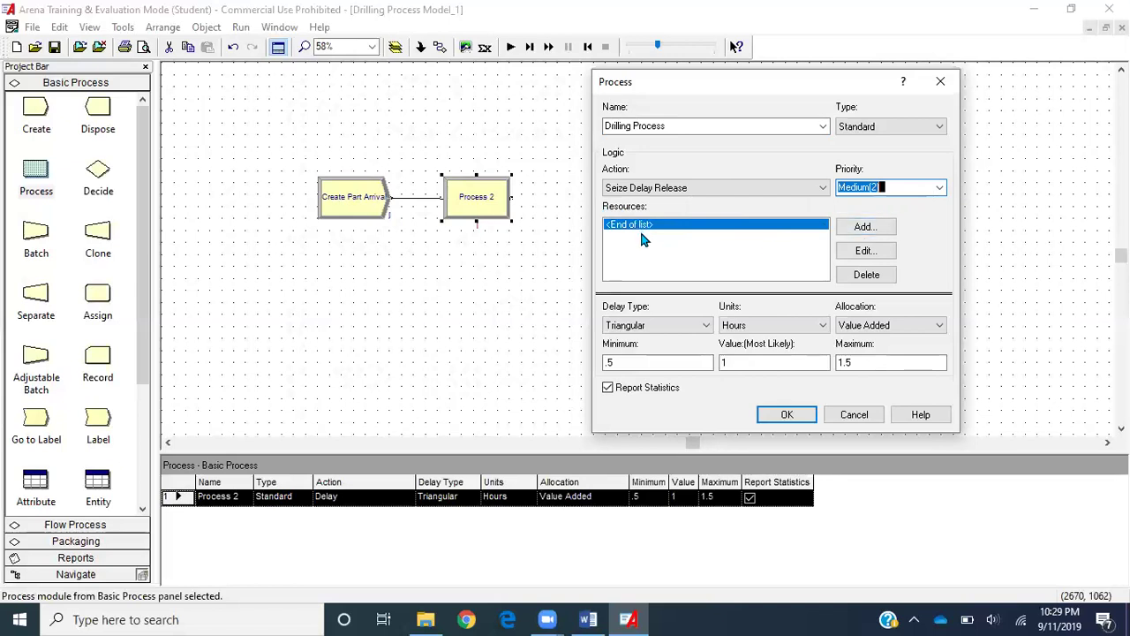
Add a resource of type Resource named Drill Machine to the drilling process.
left_click(863, 229)
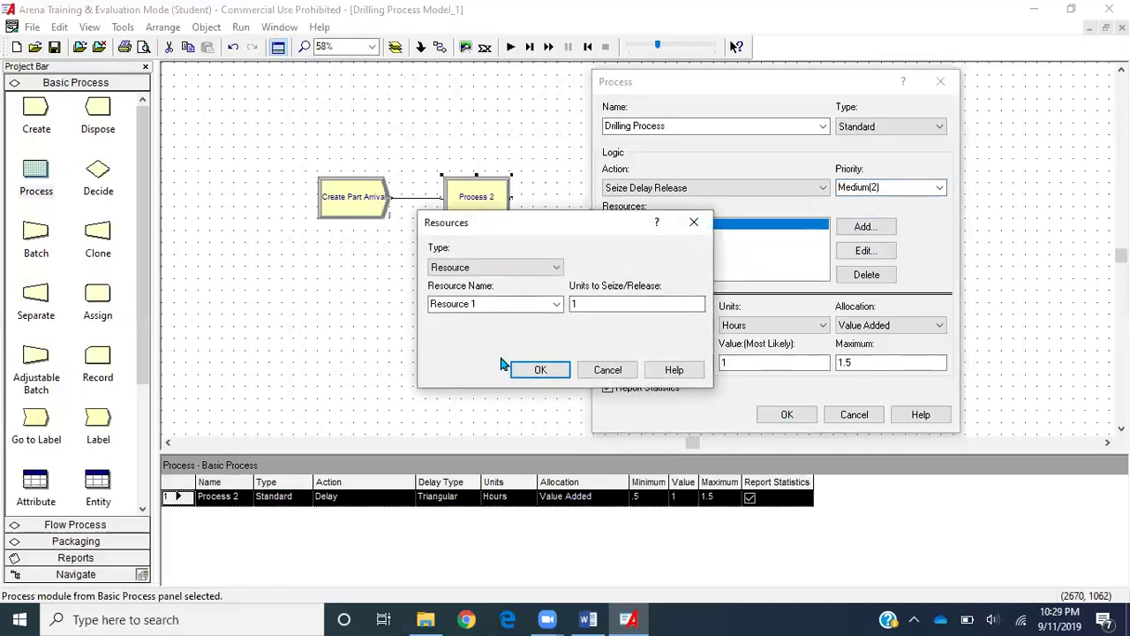
left_click(483, 303)
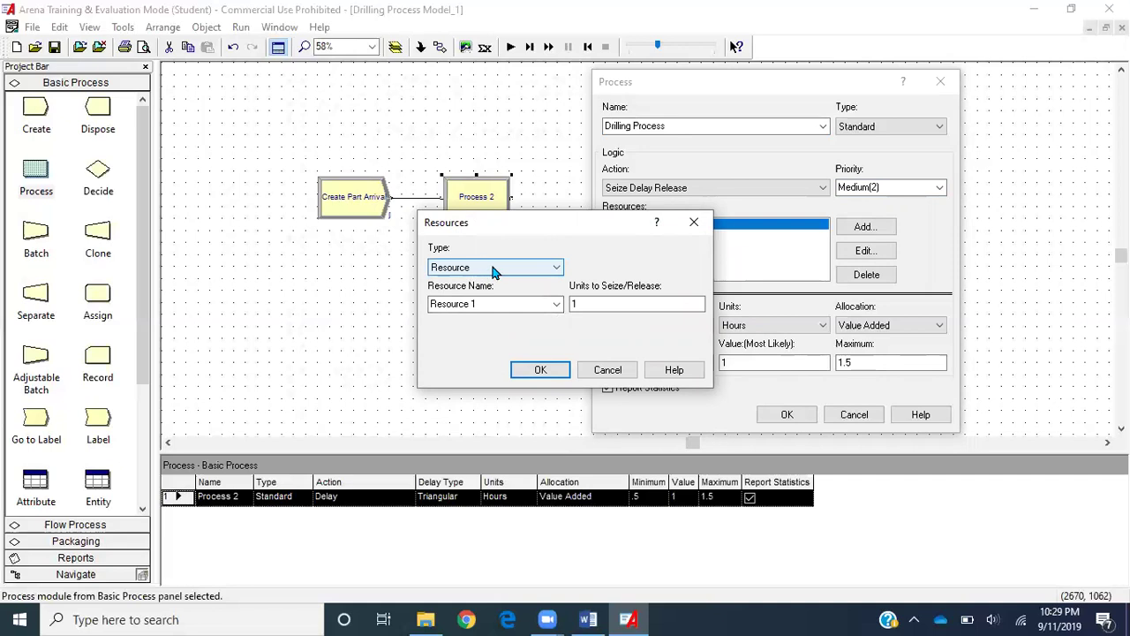
left_click(494, 272)
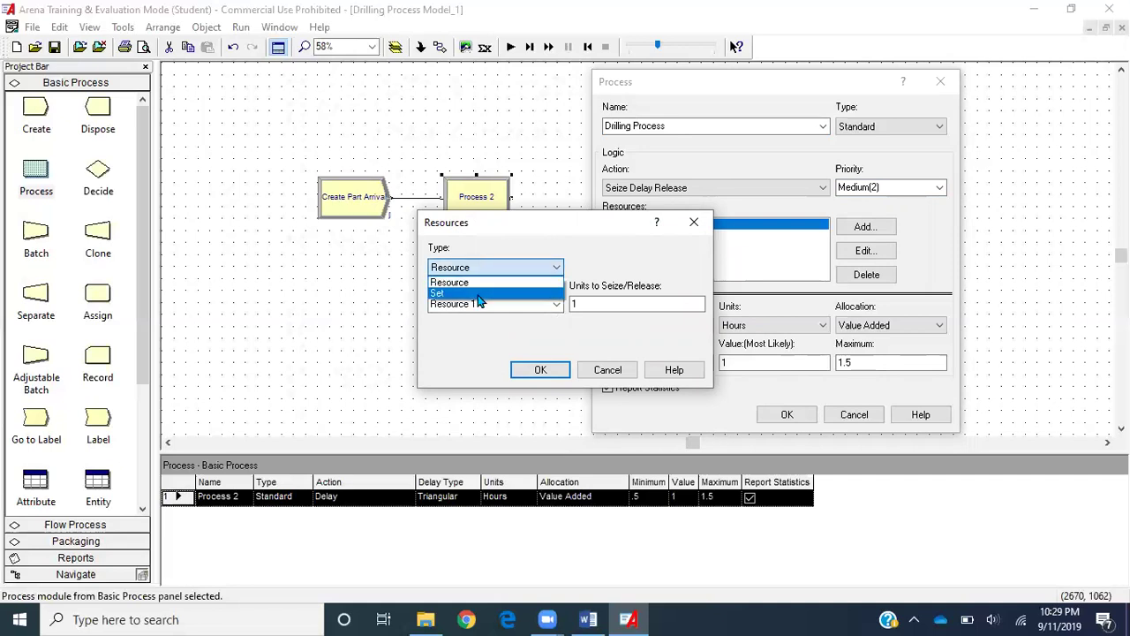
left_click(476, 285)
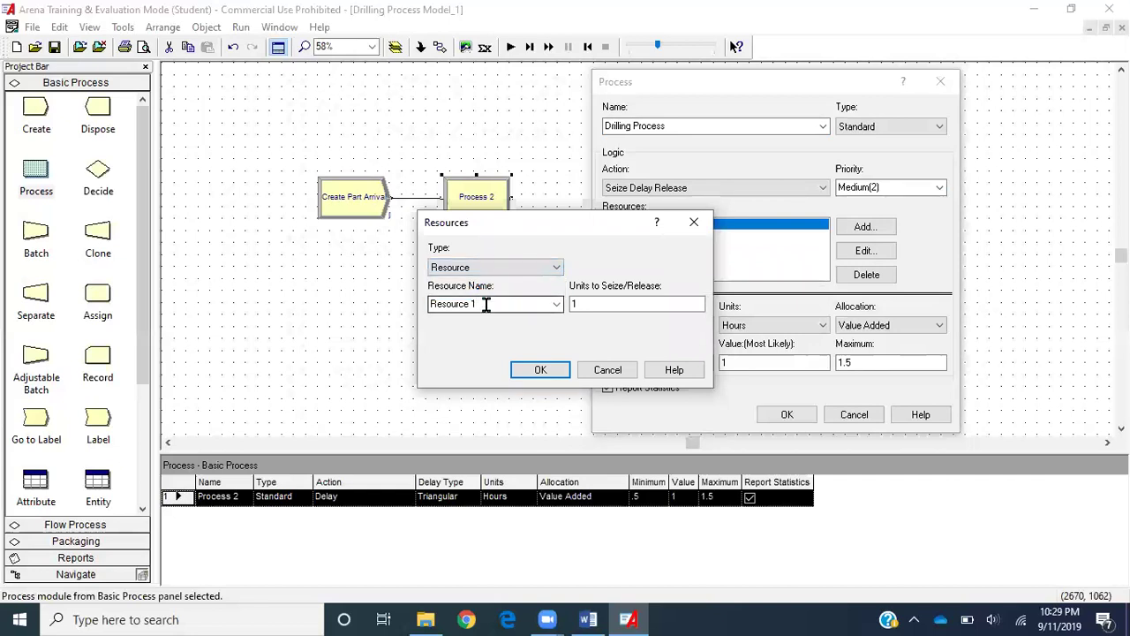
left_click(485, 304)
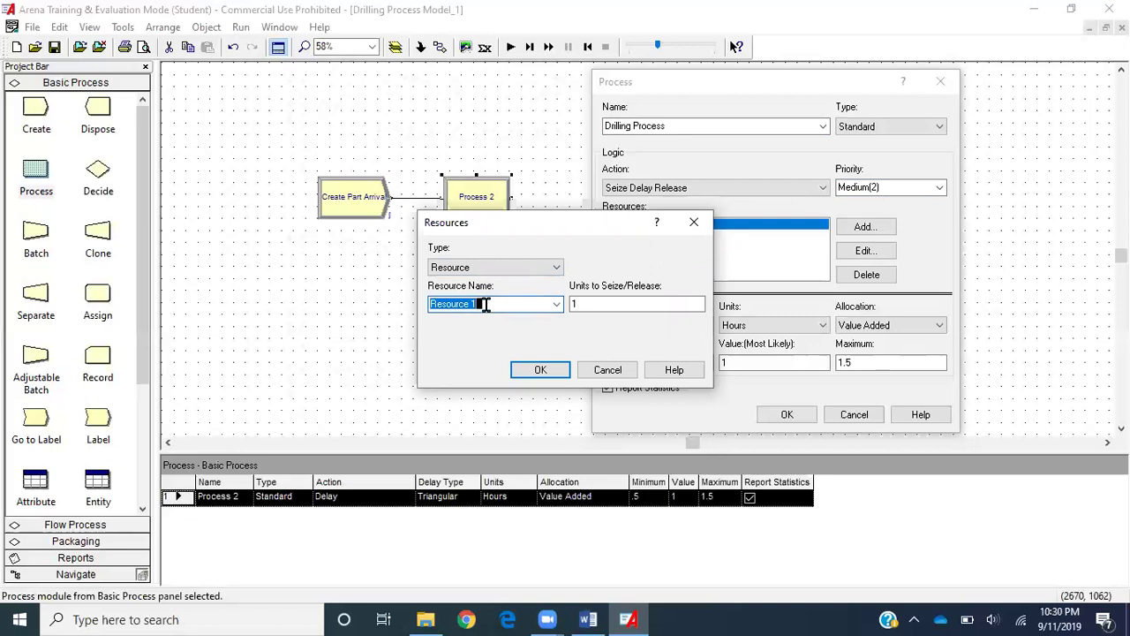
type("D")
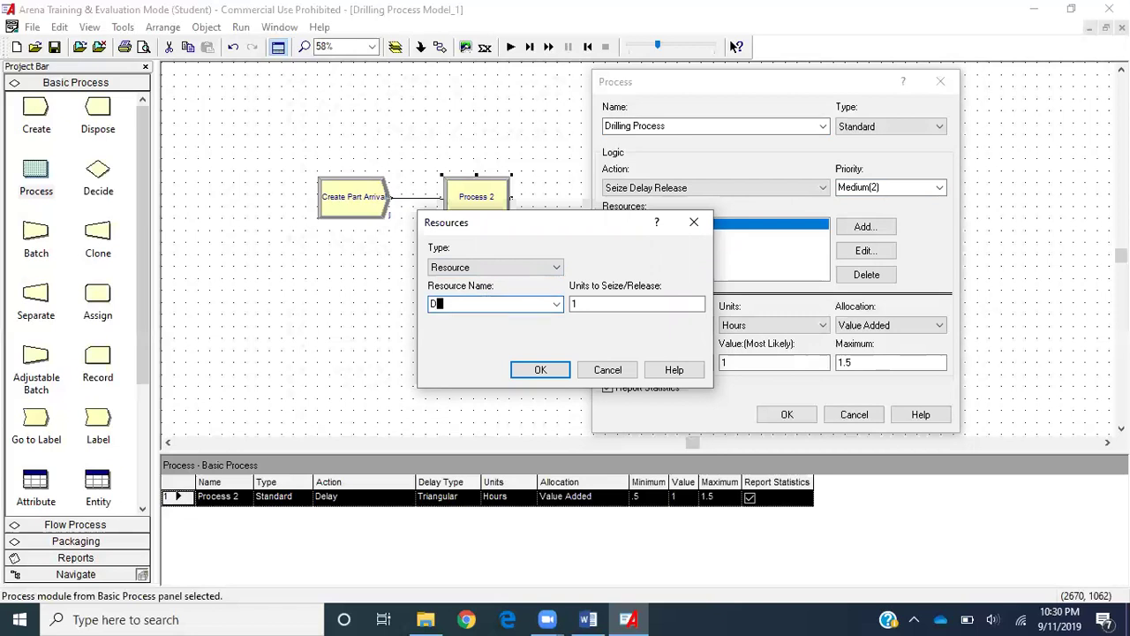
type("rill Machine")
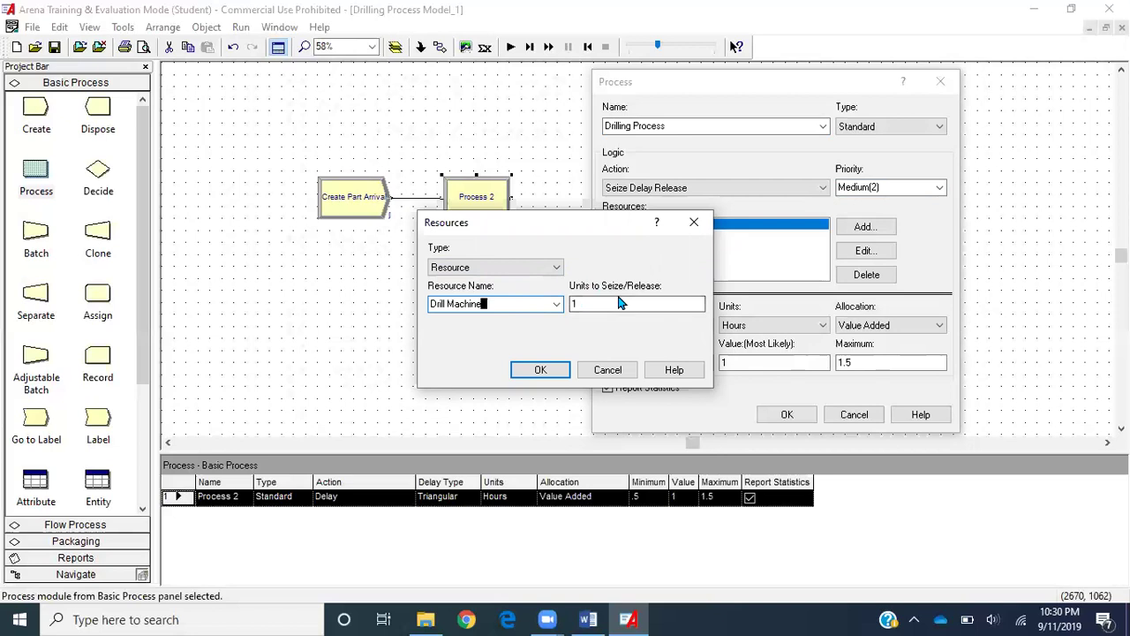
Set the Drill Machine's units to seize/release to 1 and accept the resource.
left_click(639, 303)
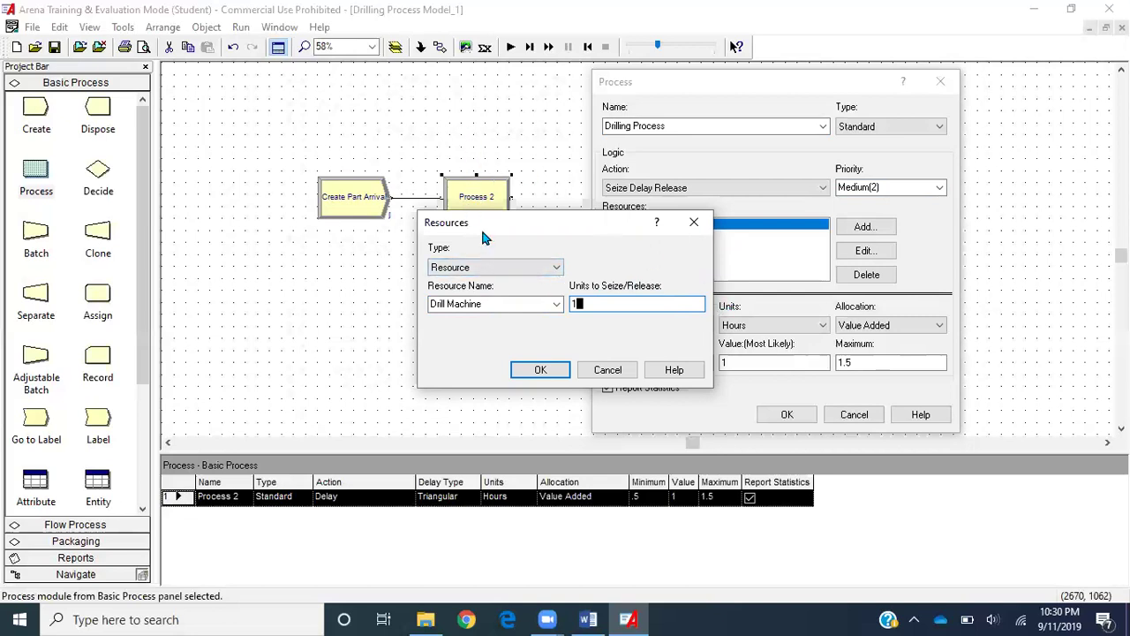
double_click(595, 303)
type("2")
key("BackSpace")
type("1")
left_click(540, 371)
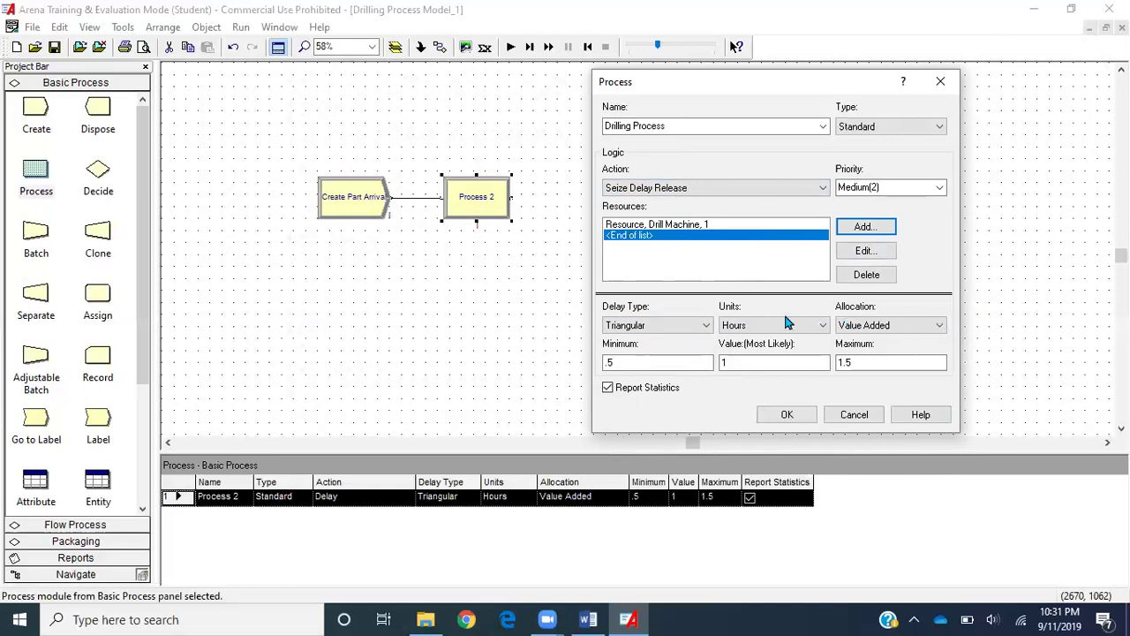
Set the drilling delay to a Triangular distribution in Minutes, keeping the allocation as Value Added.
left_click(703, 327)
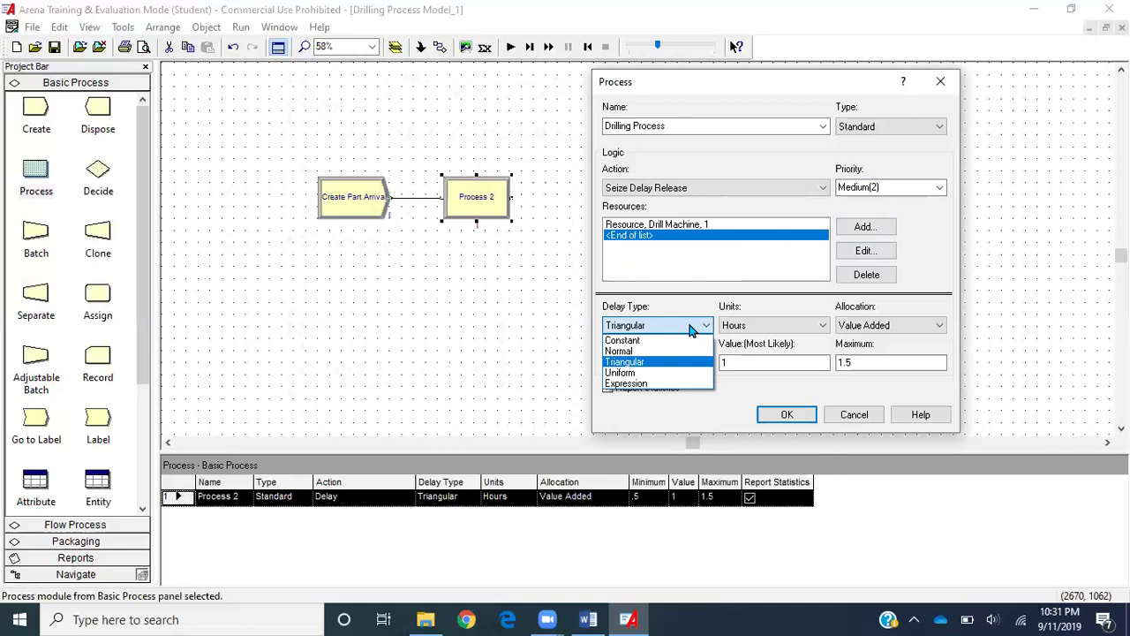
left_click(655, 363)
left_click(795, 325)
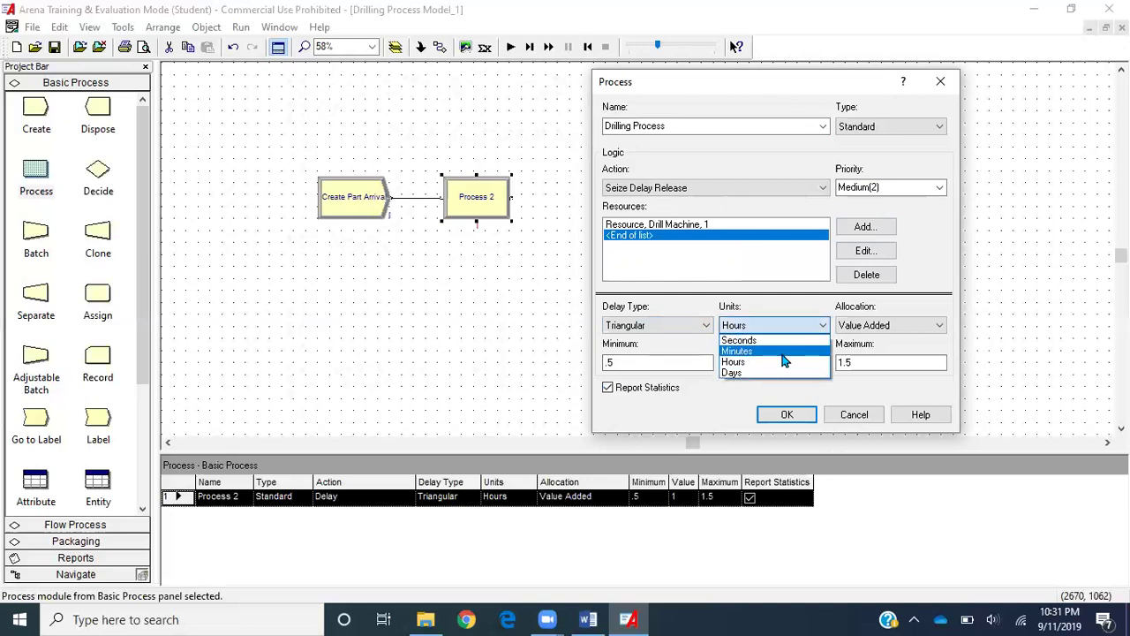
left_click(784, 351)
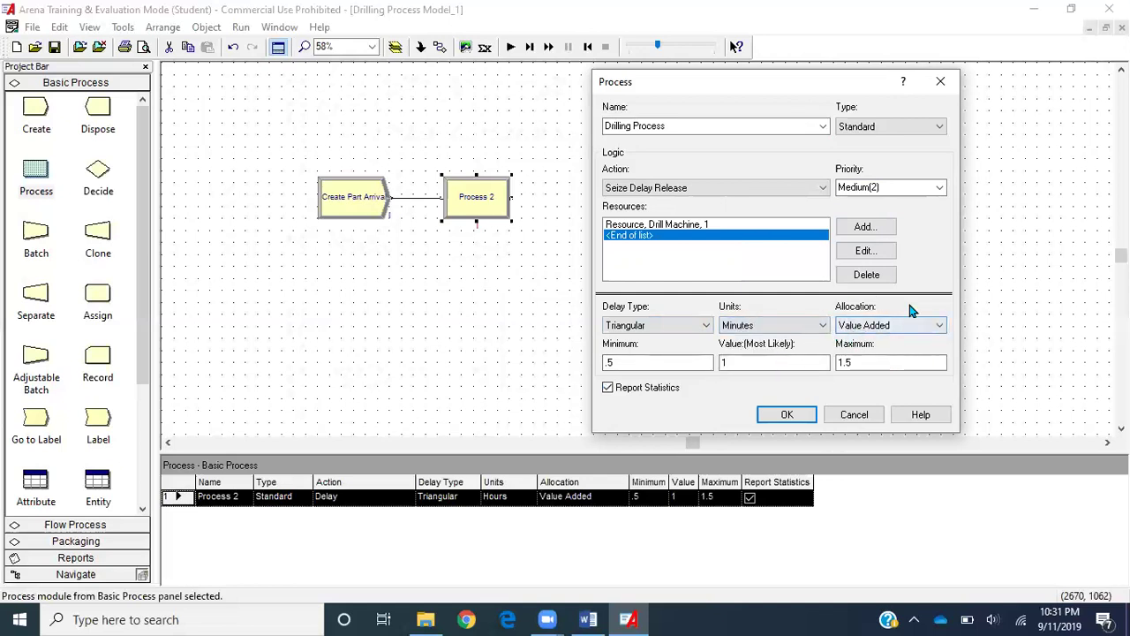
left_click(928, 328)
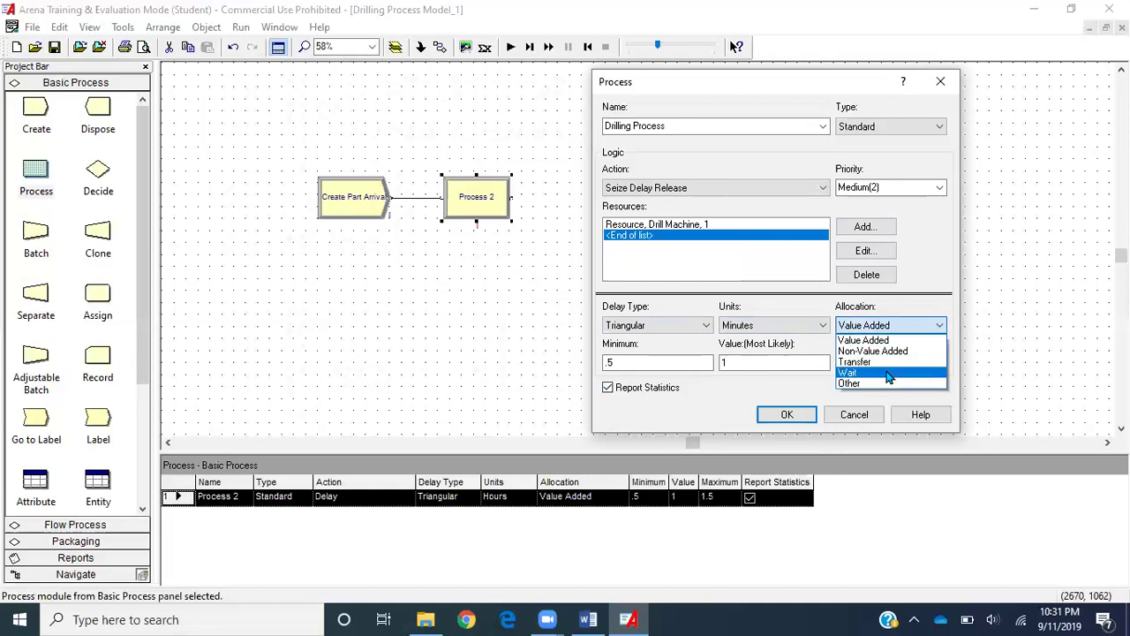
left_click(894, 328)
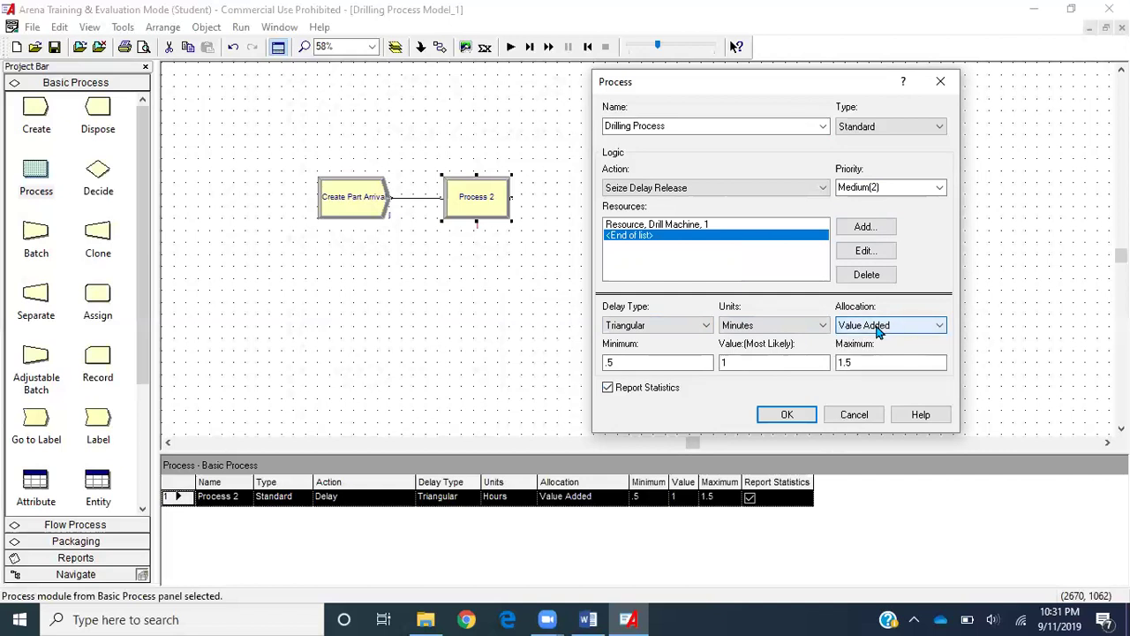
Set the delay's minimum to 1, most likely value to 3 and maximum to 6, keep Report Statistics enabled, and accept the process settings.
double_click(670, 359)
type("1")
key("Tab")
type("3")
key("Tab")
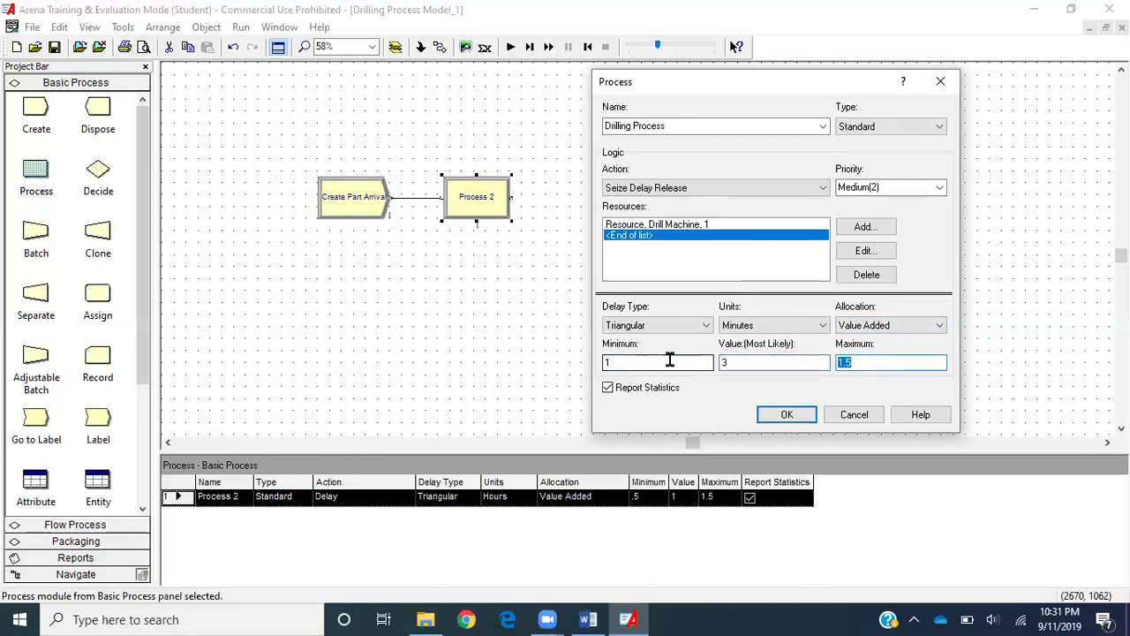
type("6")
left_click(608, 388)
left_click(607, 388)
left_click(784, 418)
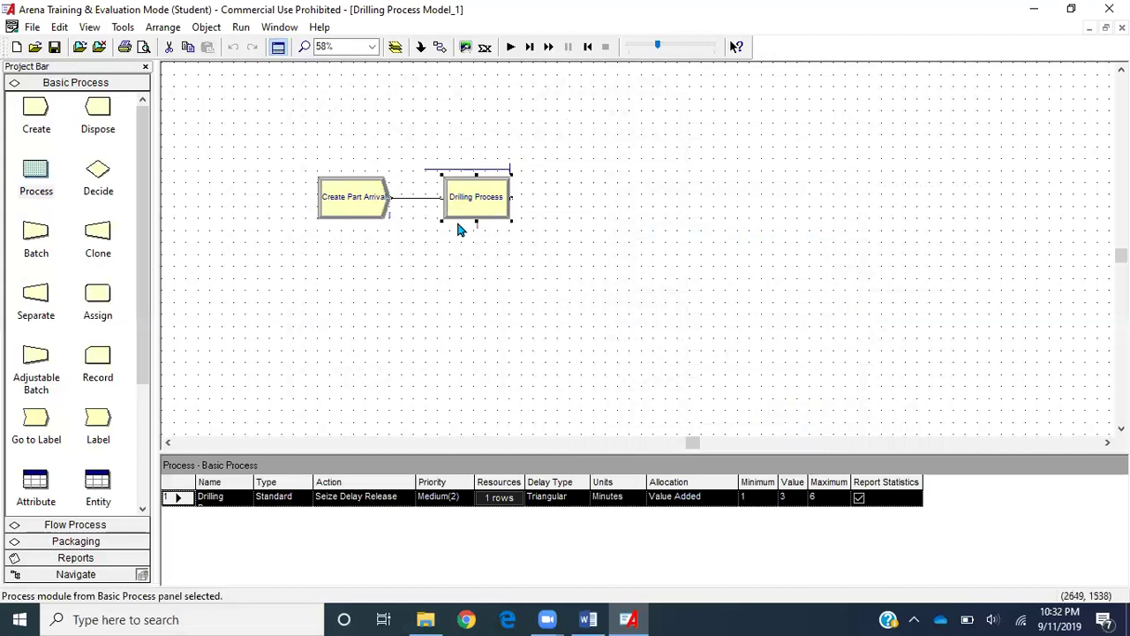
Add a Dispose module connected after the Drilling Process and align it level with the other modules.
left_click_drag(99, 113, 559, 205)
left_click(592, 203)
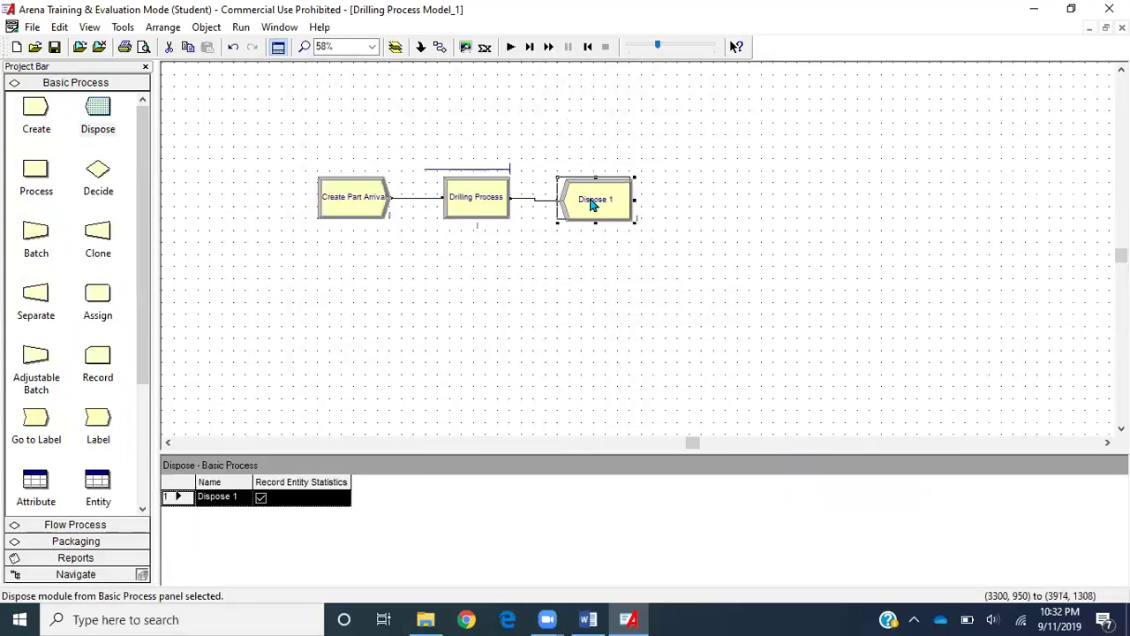
left_click_drag(592, 201, 595, 202)
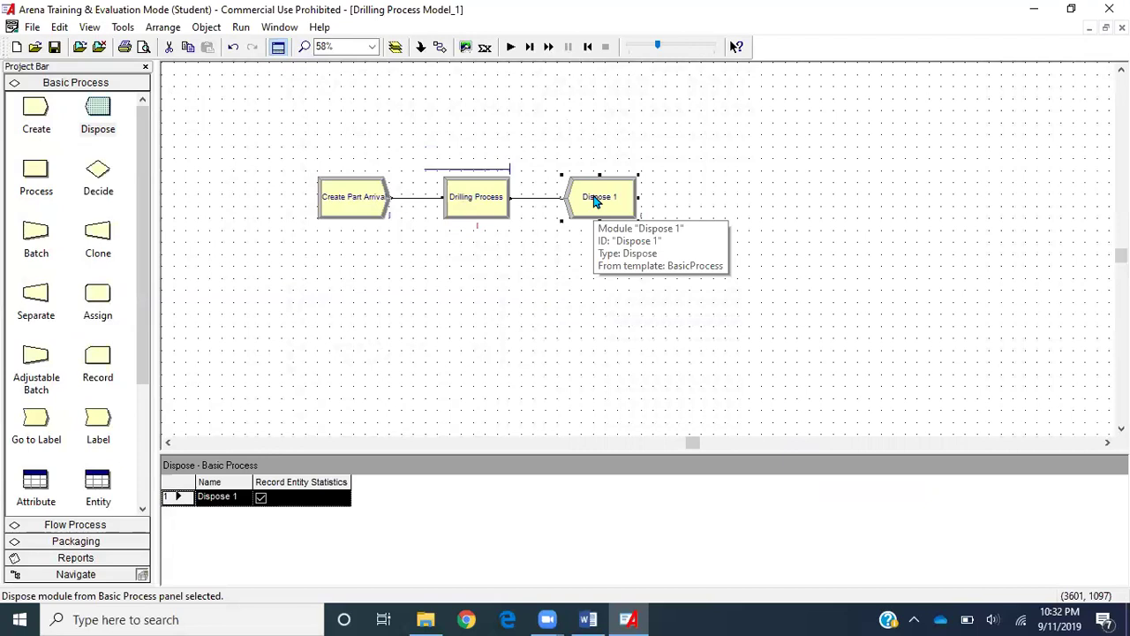
left_click(563, 267)
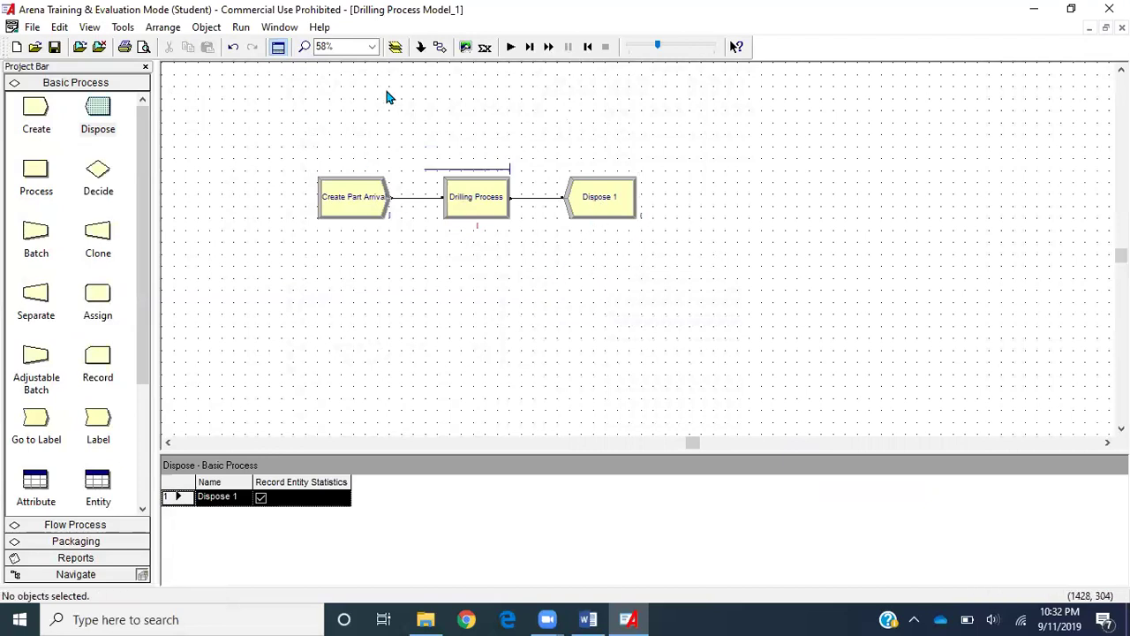
Name the Dispose module "Parts leaves the System" and keep Record Entity Statistics enabled.
left_click(304, 48)
left_click_drag(301, 135, 665, 263)
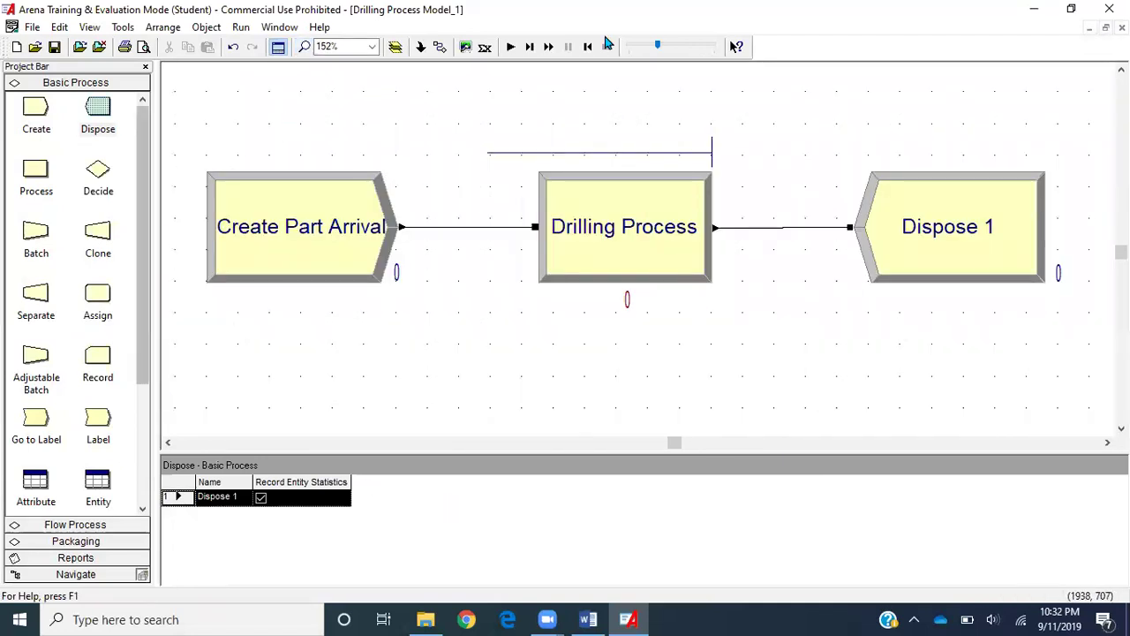
double_click(966, 230)
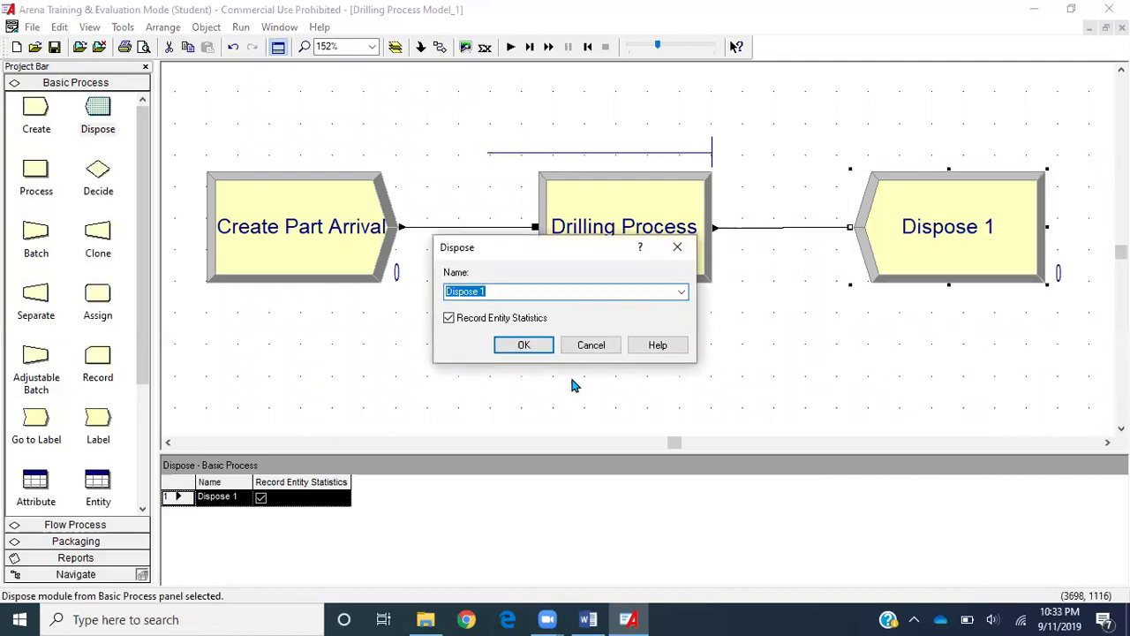
type("Parts")
key("BackSpace")
type("s L")
type("leaves the ")
type("System")
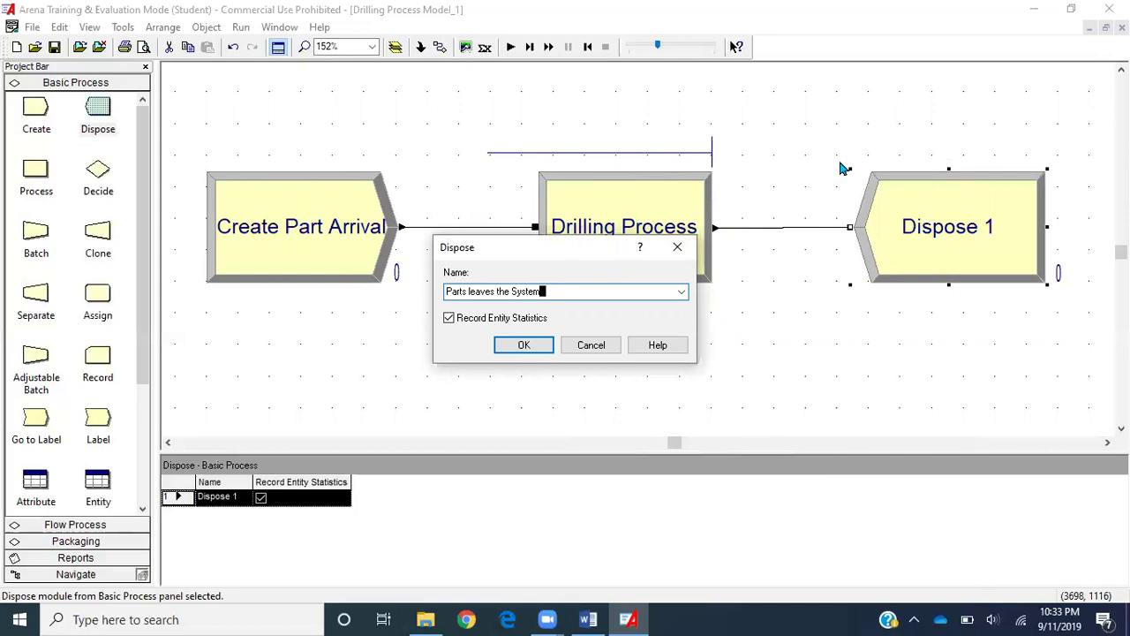
left_click(448, 319)
left_click(449, 319)
left_click(523, 347)
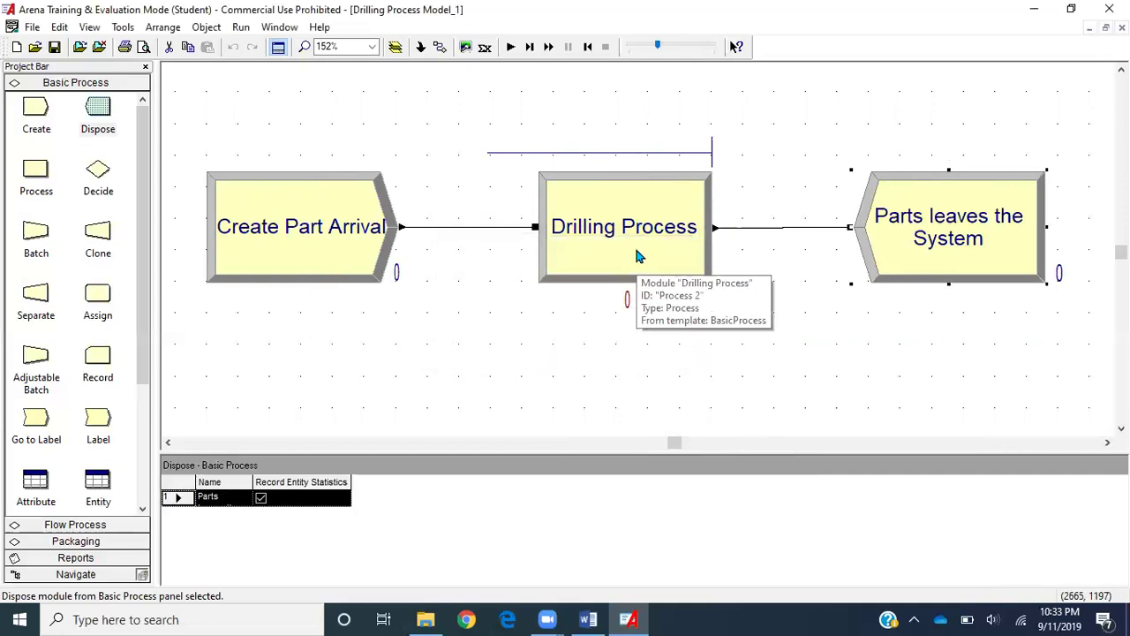
left_click(753, 352)
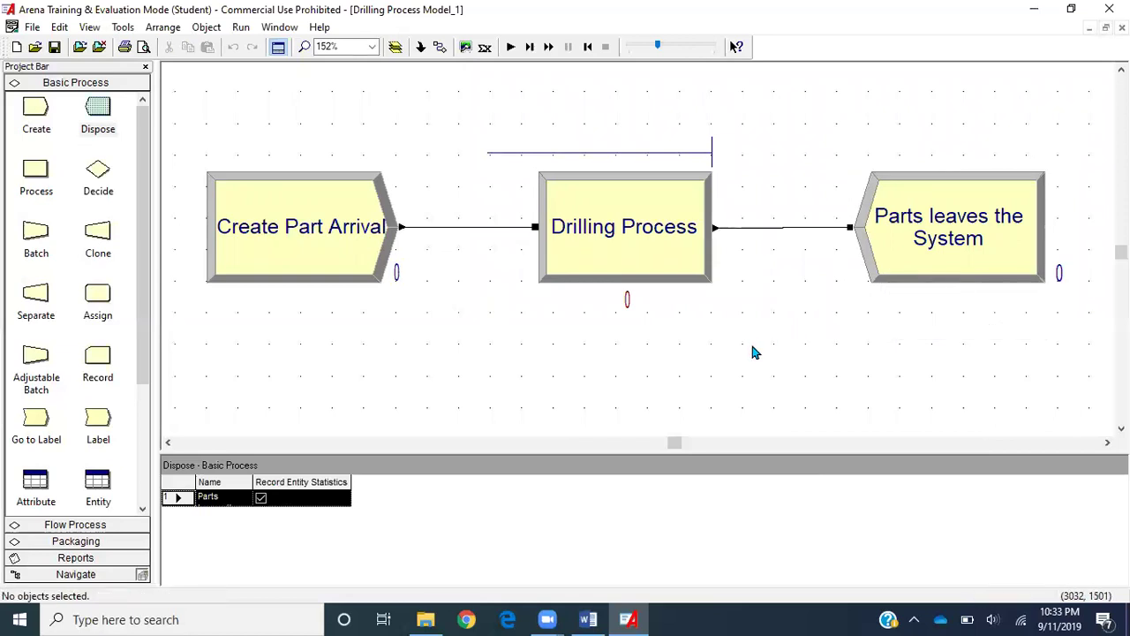
In the run setup, enable the start date and time and choose September 11, 2019.
left_click(241, 27)
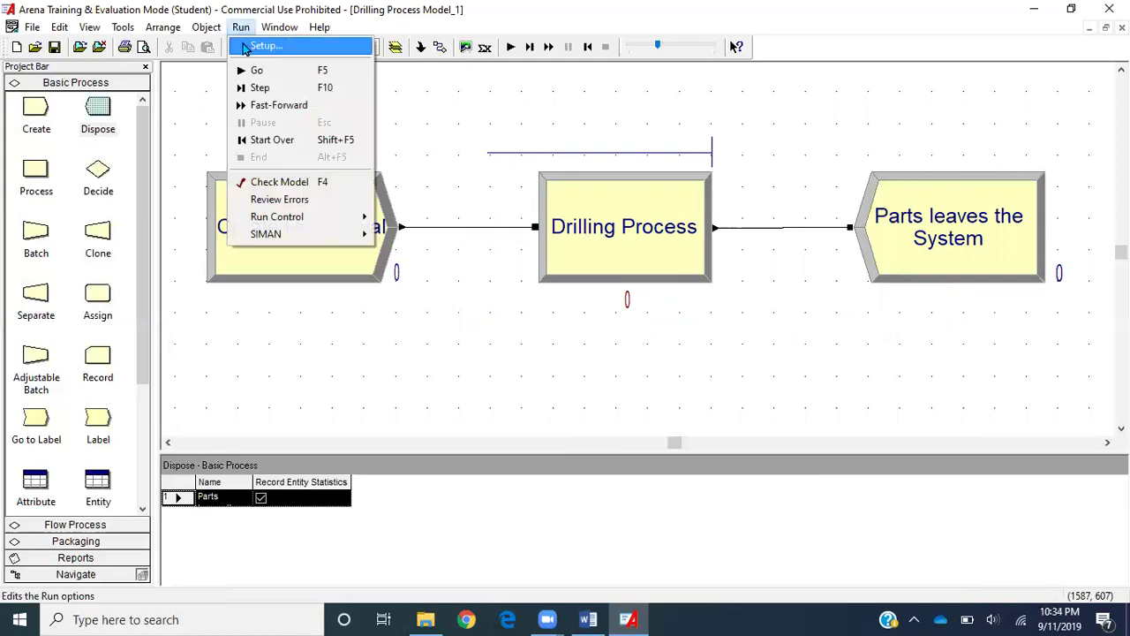
left_click(264, 45)
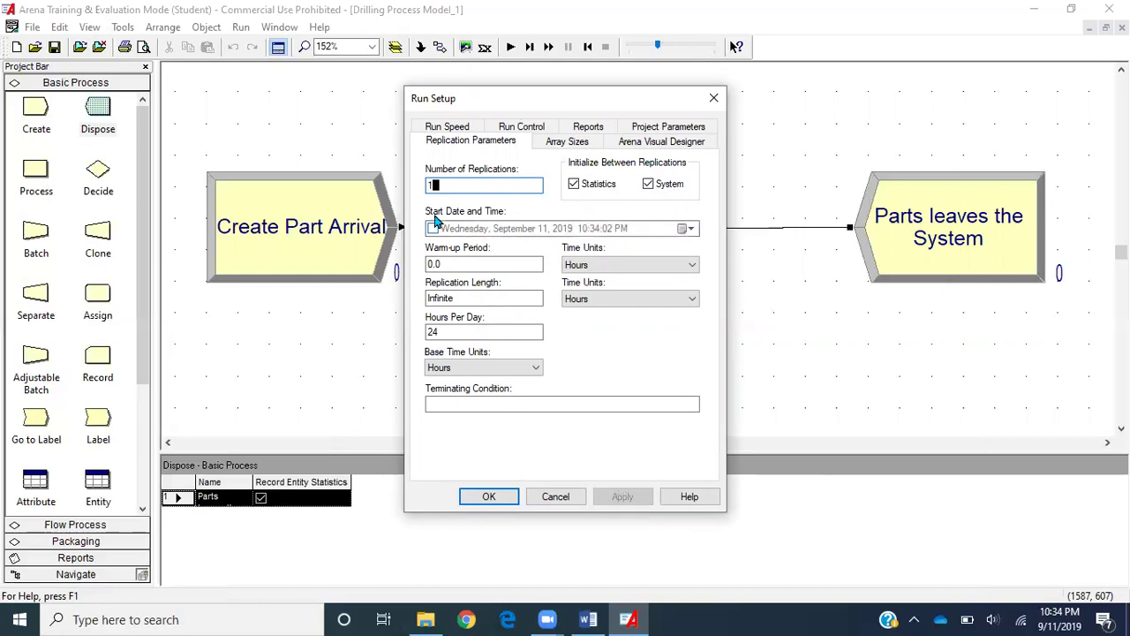
left_click(494, 233)
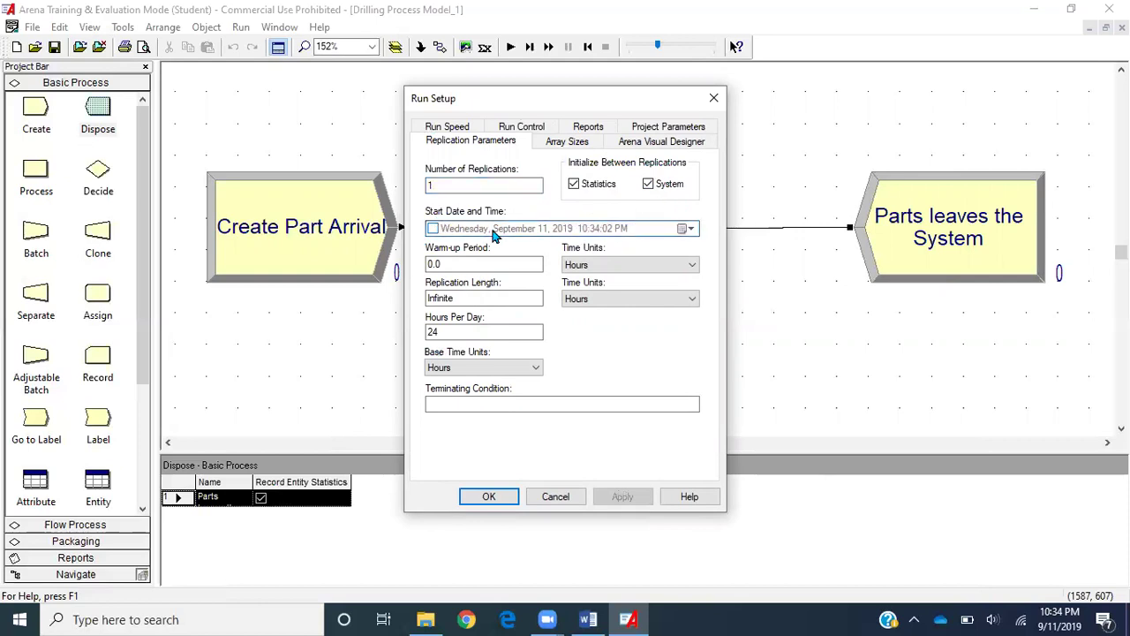
left_click(692, 232)
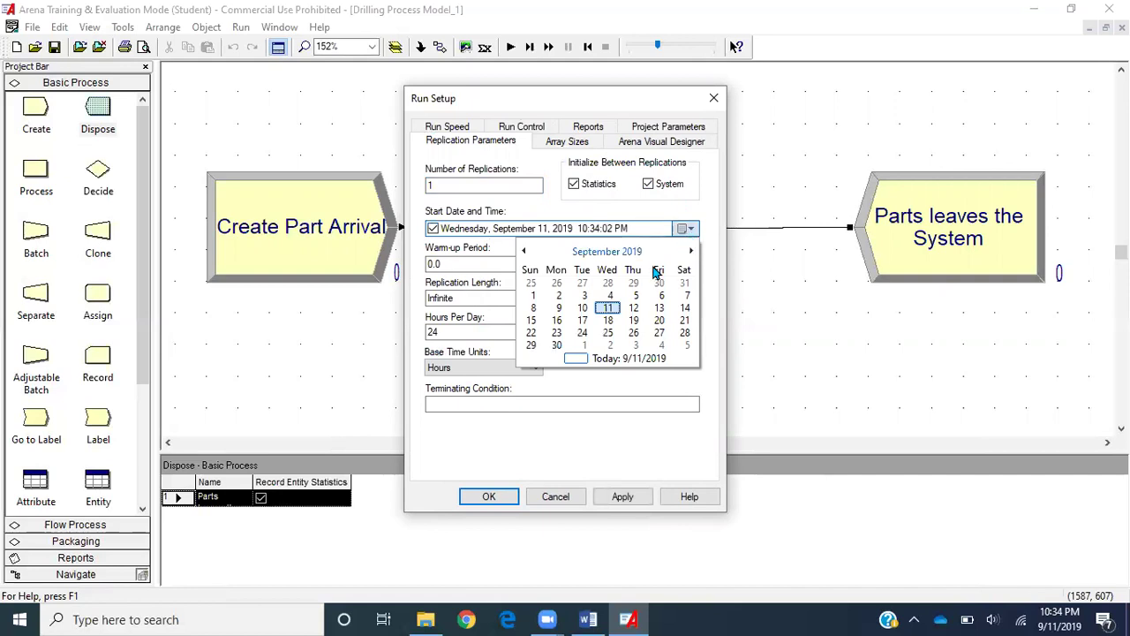
left_click(611, 307)
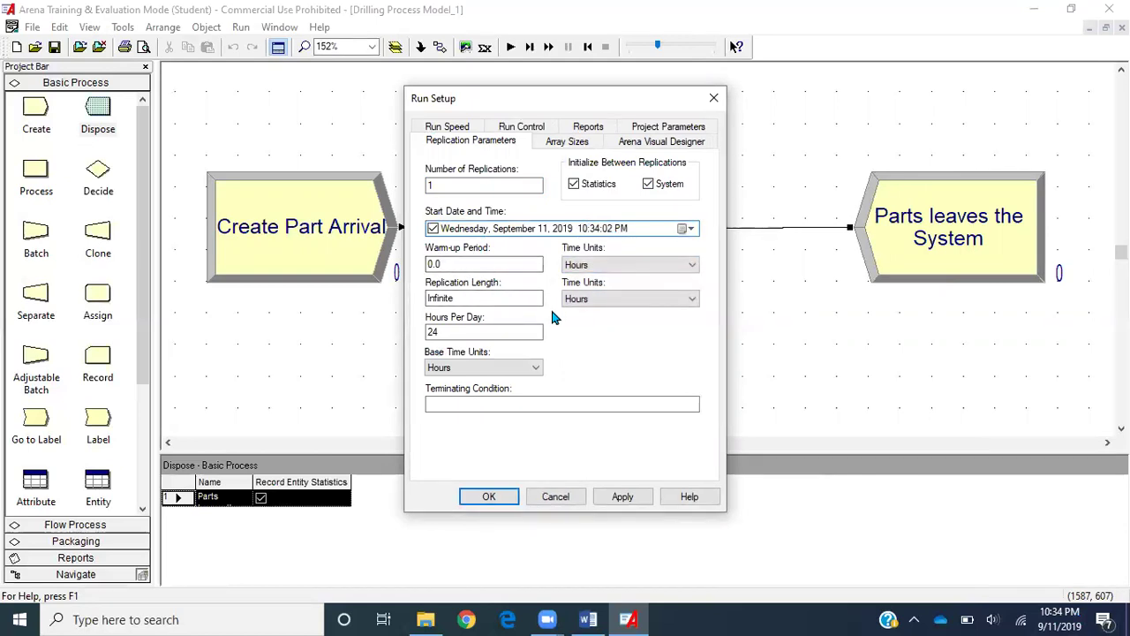
Set the replication length to 20 with Minutes as its time unit.
double_click(524, 300)
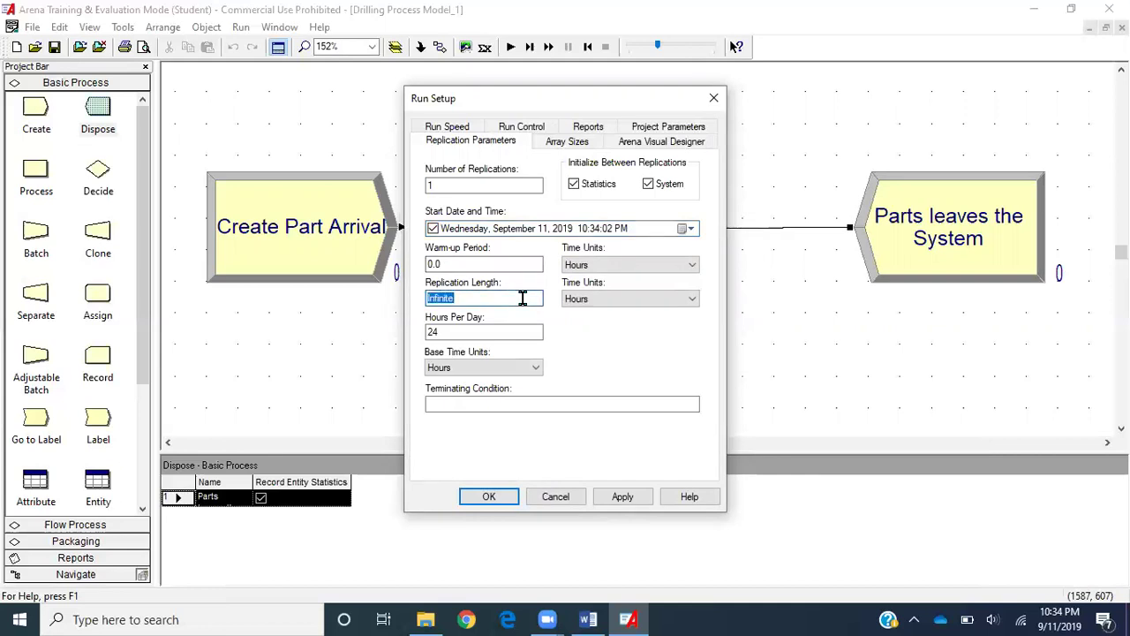
type("20")
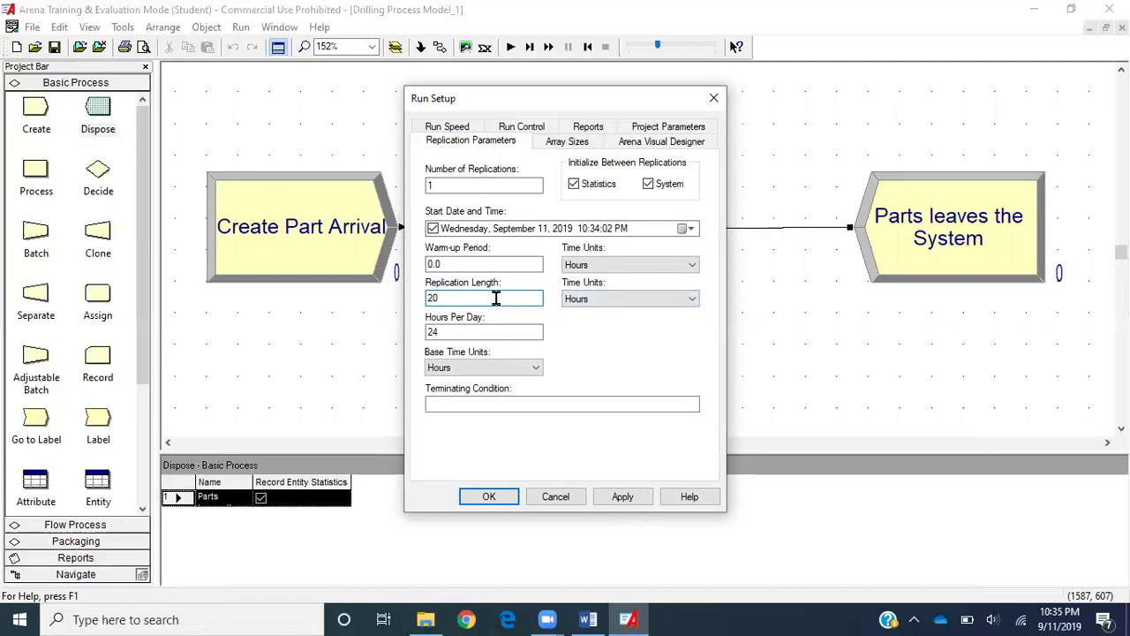
left_click(639, 301)
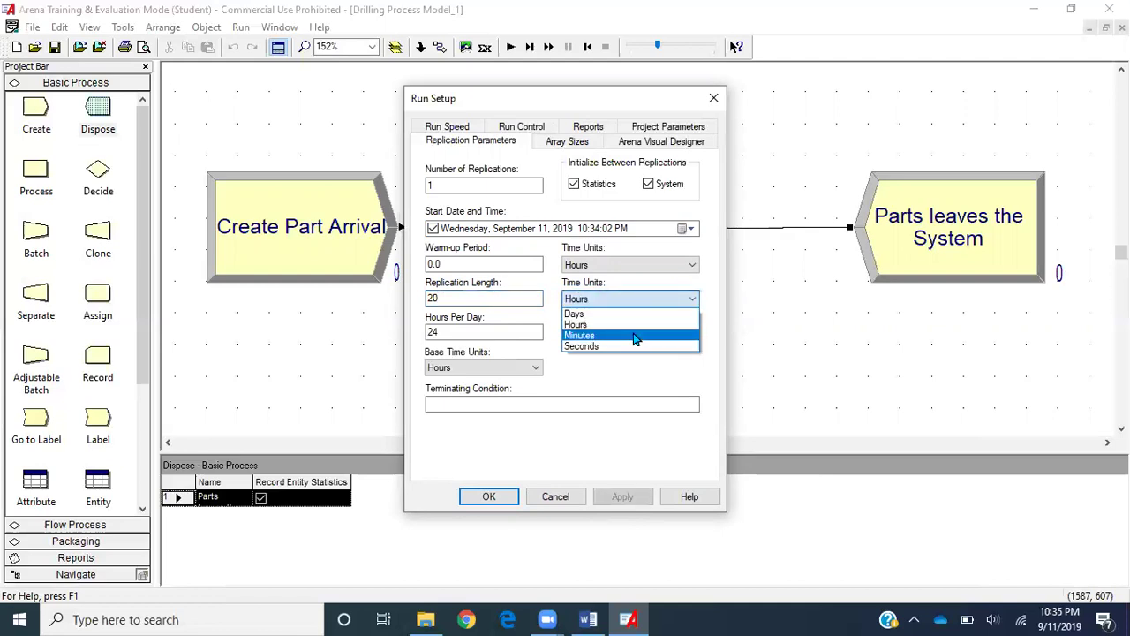
left_click(635, 338)
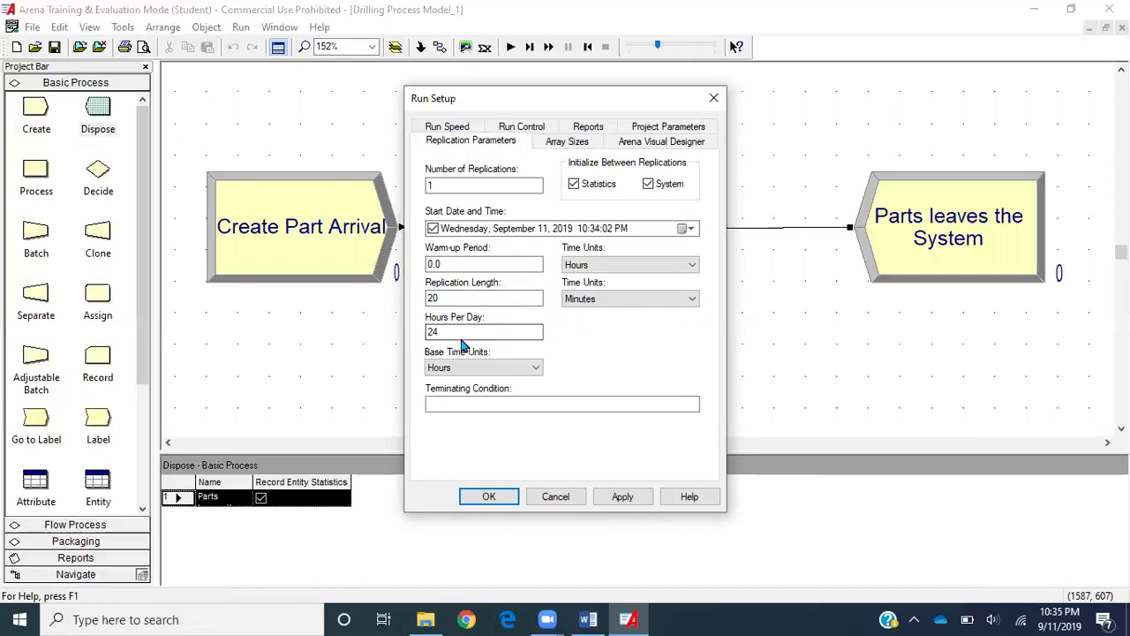
Keep 24 hours per day and set the base time units to Minutes.
left_click(590, 300)
left_click(444, 330)
double_click(446, 333)
left_click(524, 369)
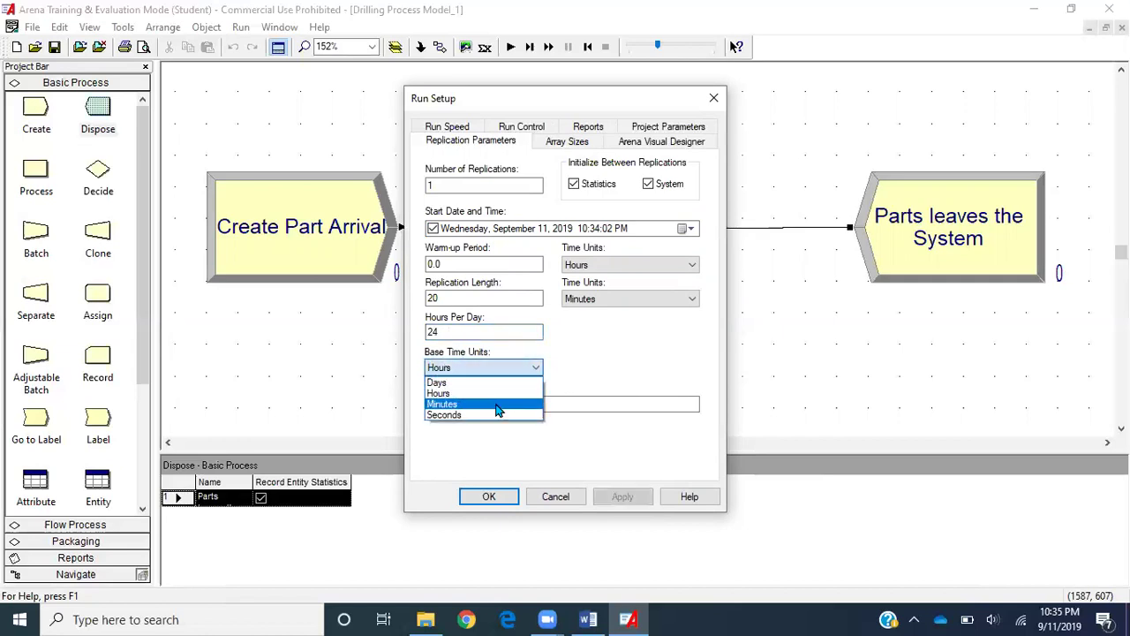
left_click(495, 402)
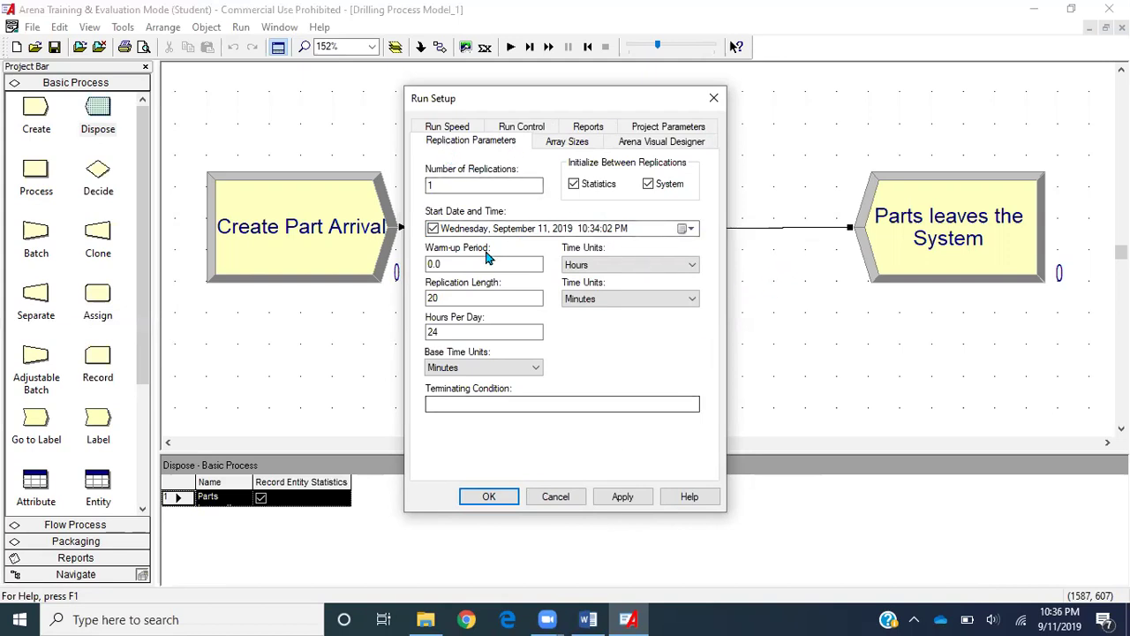
In the run setup's project parameters, set the project title to "Simple Drilling Prcoess".
left_click(627, 132)
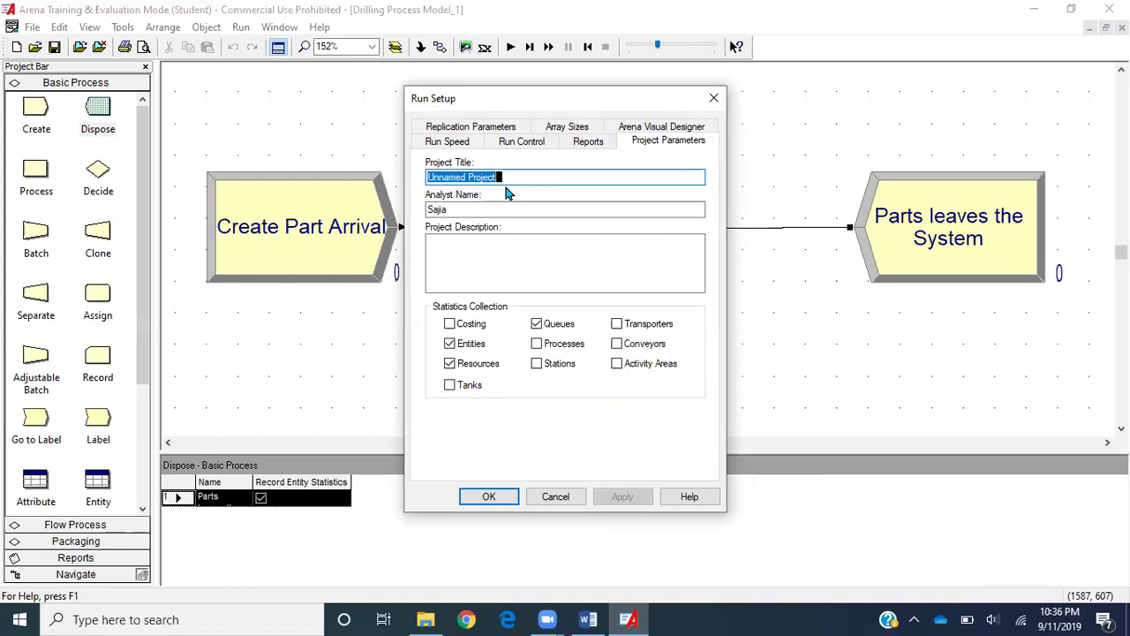
type("Simp")
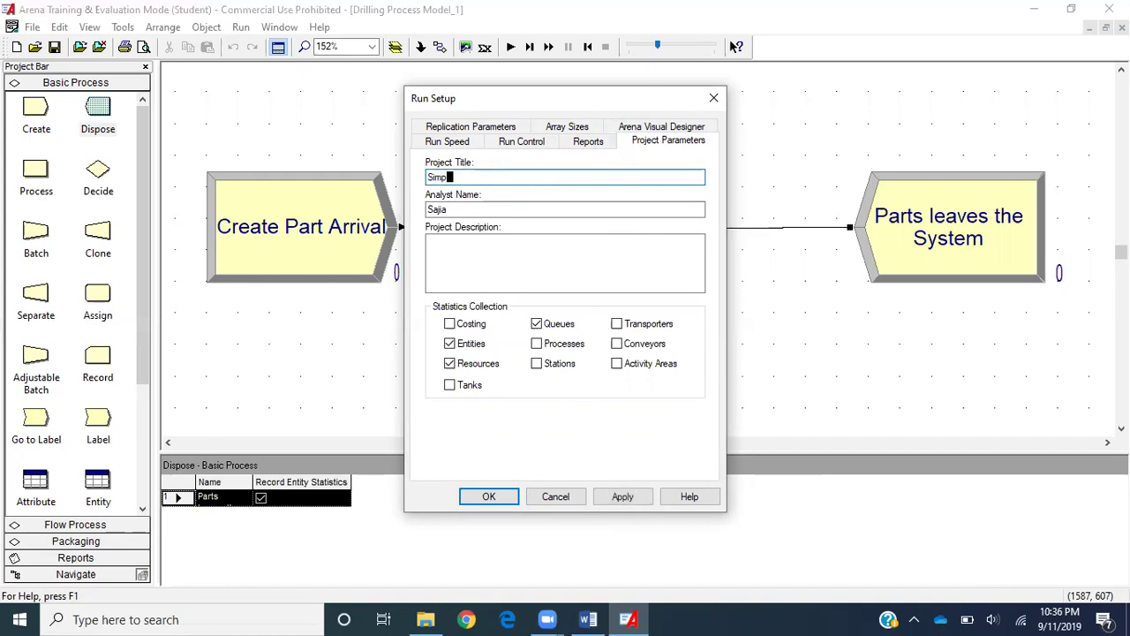
type("le Drilling P")
type("rcoess")
Replace the analyst name with "Arena Model".
left_click(506, 206)
key("BackSpace")
key("BackSpace")
key("BackSpace")
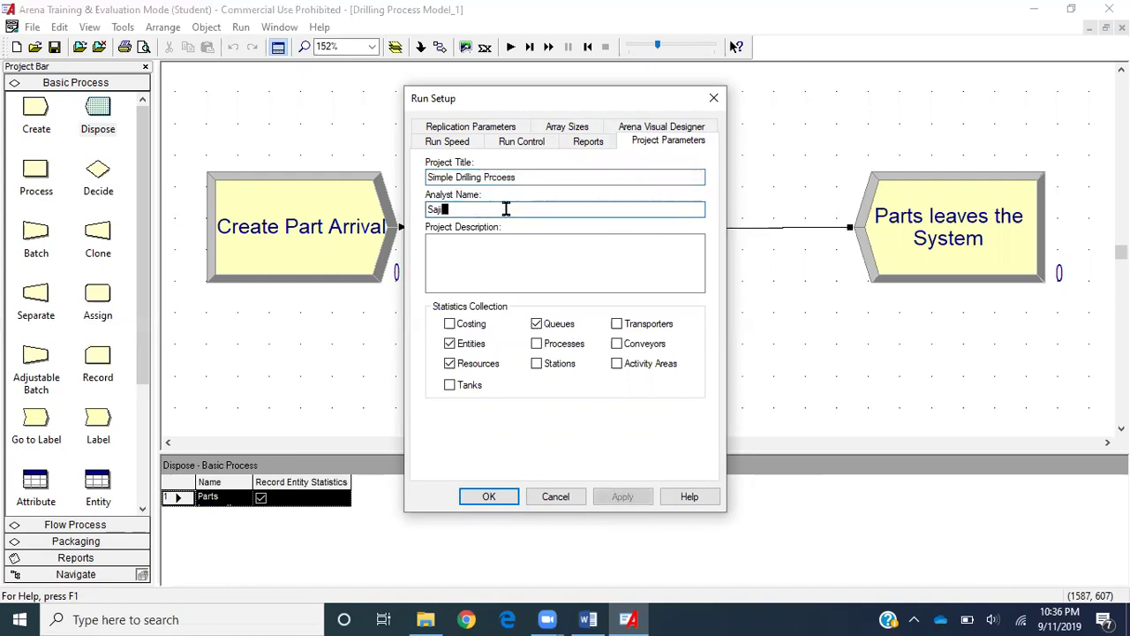
key("BackSpace")
key("BackSpace")
type("Aren")
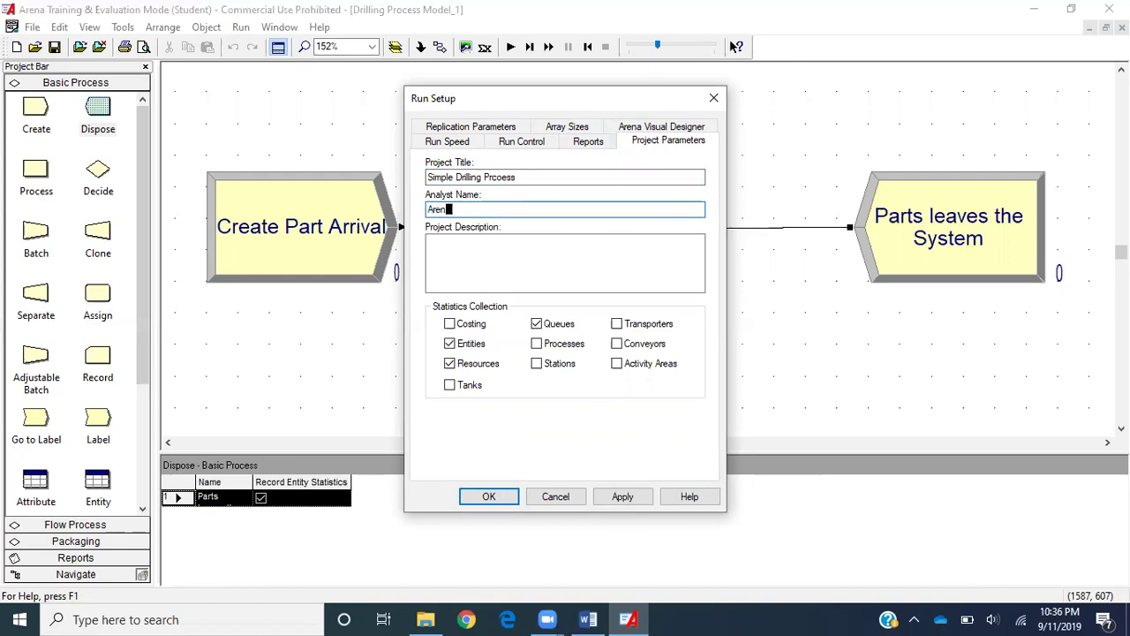
type("a Model")
Enter the project description "Parts are arriving and getting drilled" and accept the run setup.
left_click(518, 249)
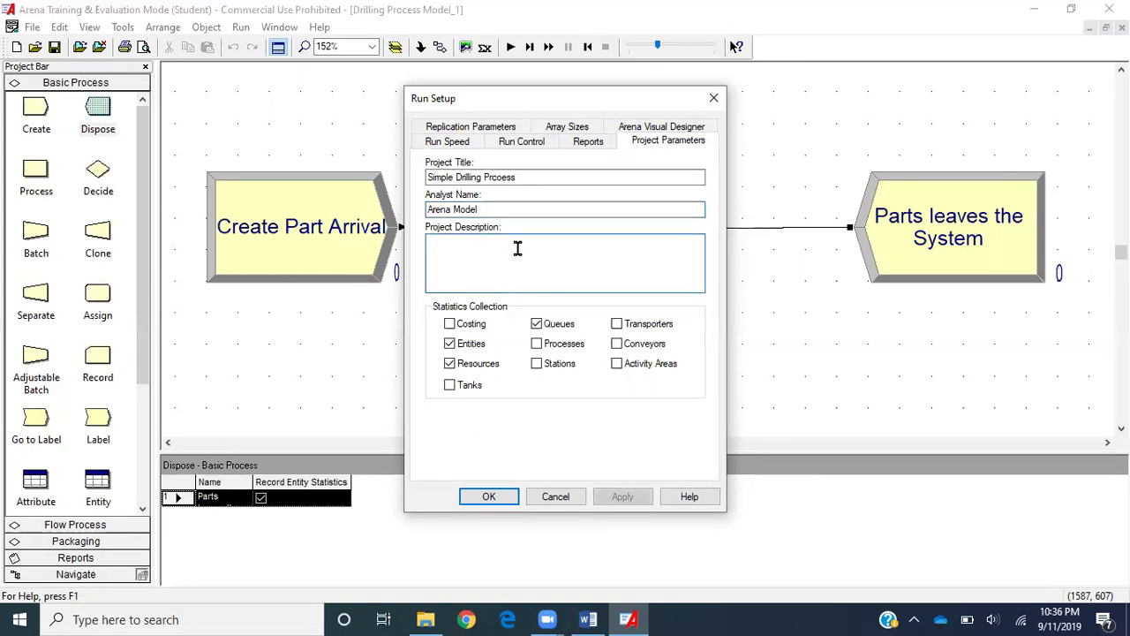
type("Par")
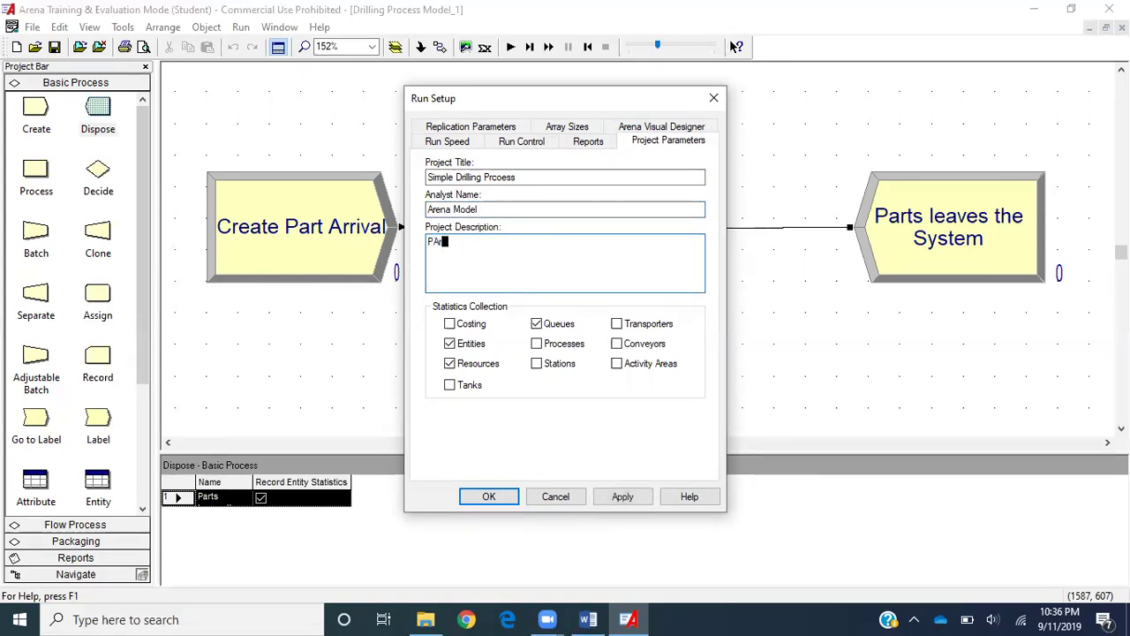
type("ts are arriving and getting drilled.")
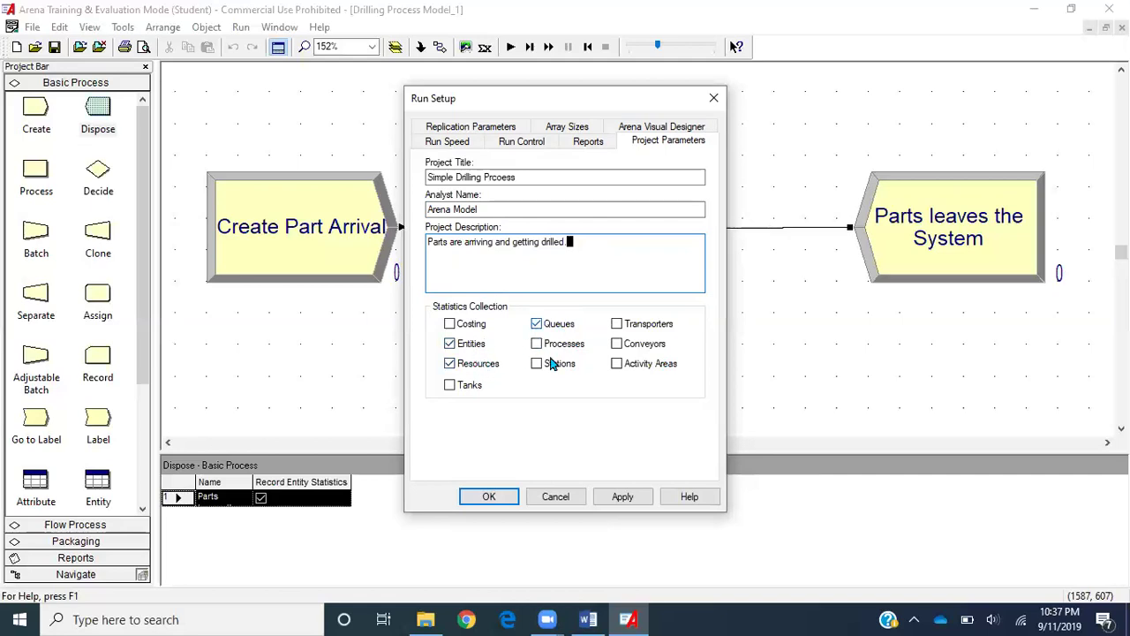
left_click(496, 498)
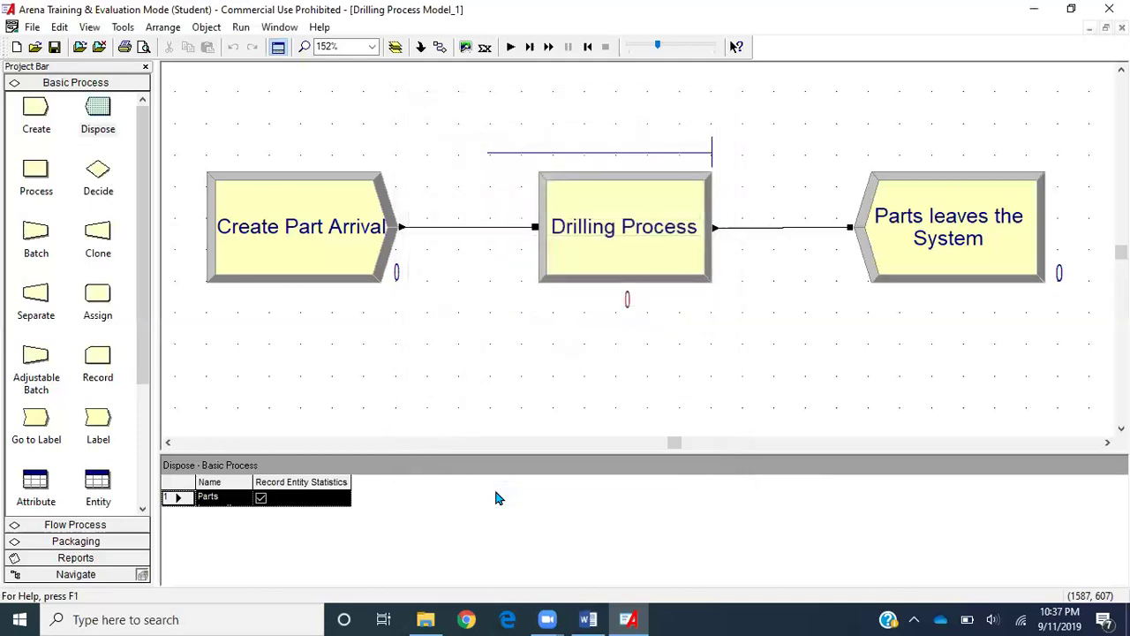
Run the simulation to completion and open the results report.
left_click(510, 47)
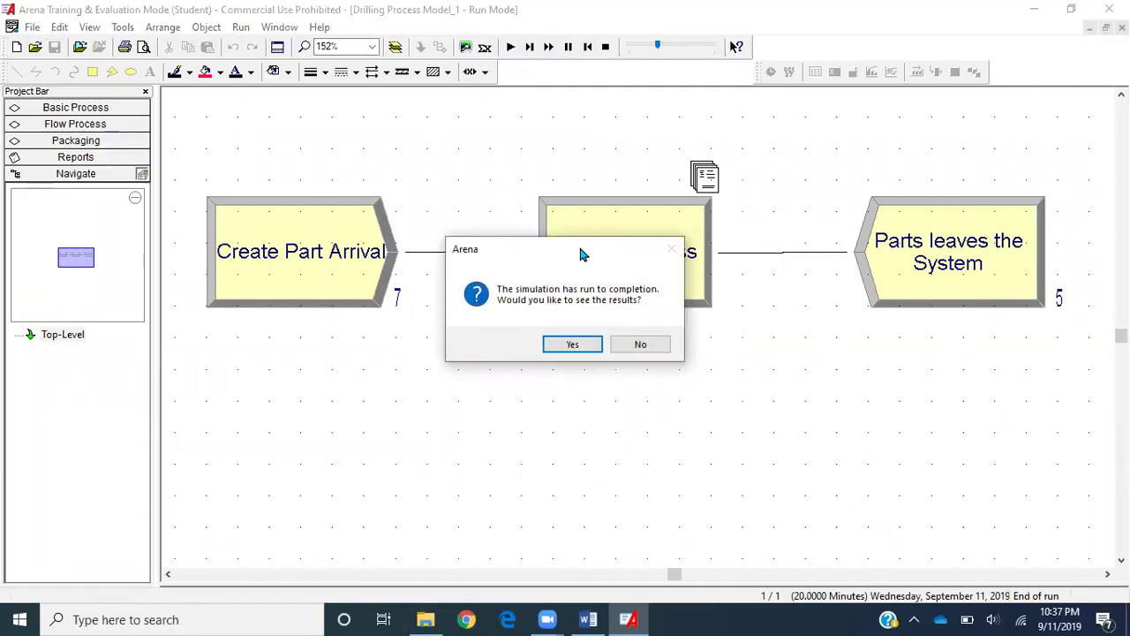
left_click_drag(583, 270, 647, 418)
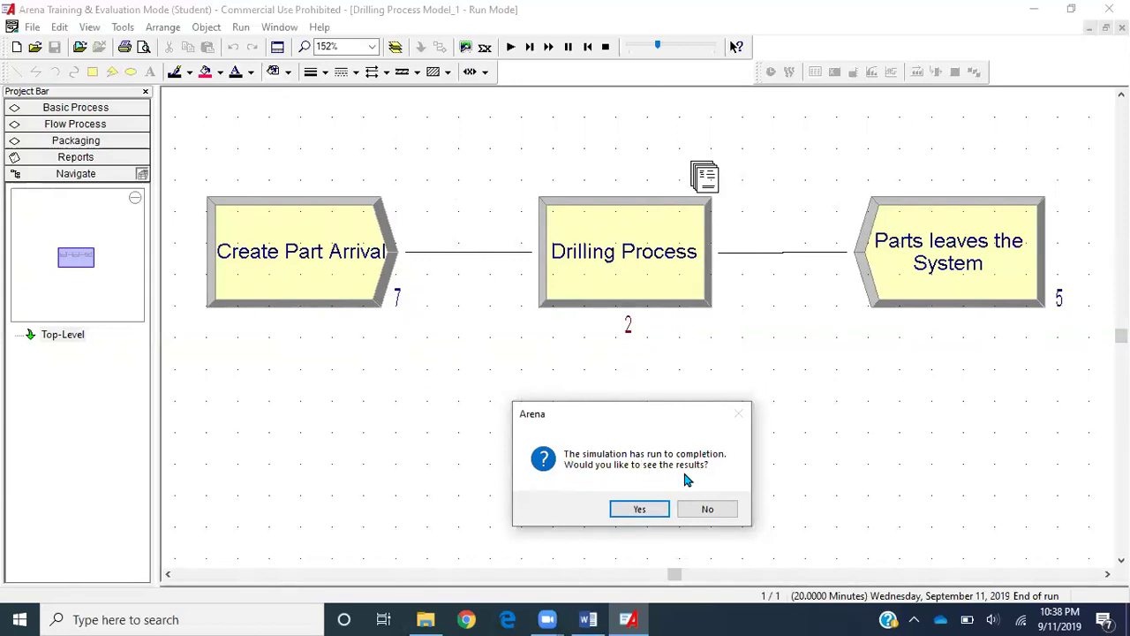
left_click(639, 510)
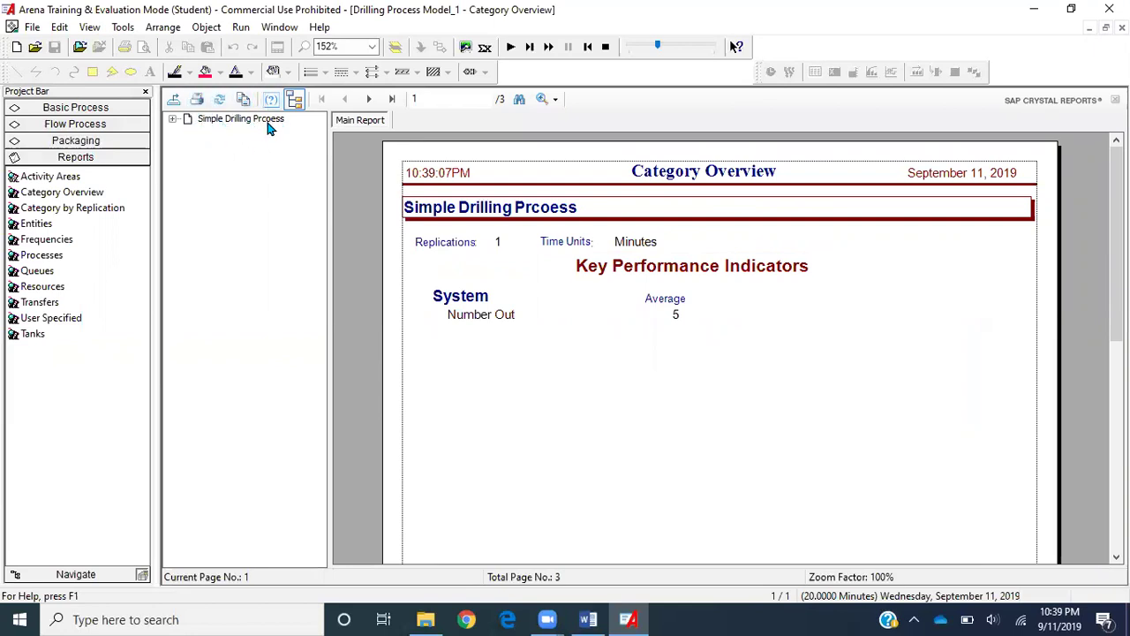
Examine the Entity Time statistics for Parts in the Category Overview report, including VA Time, Wait Time and Total Time.
left_click(174, 121)
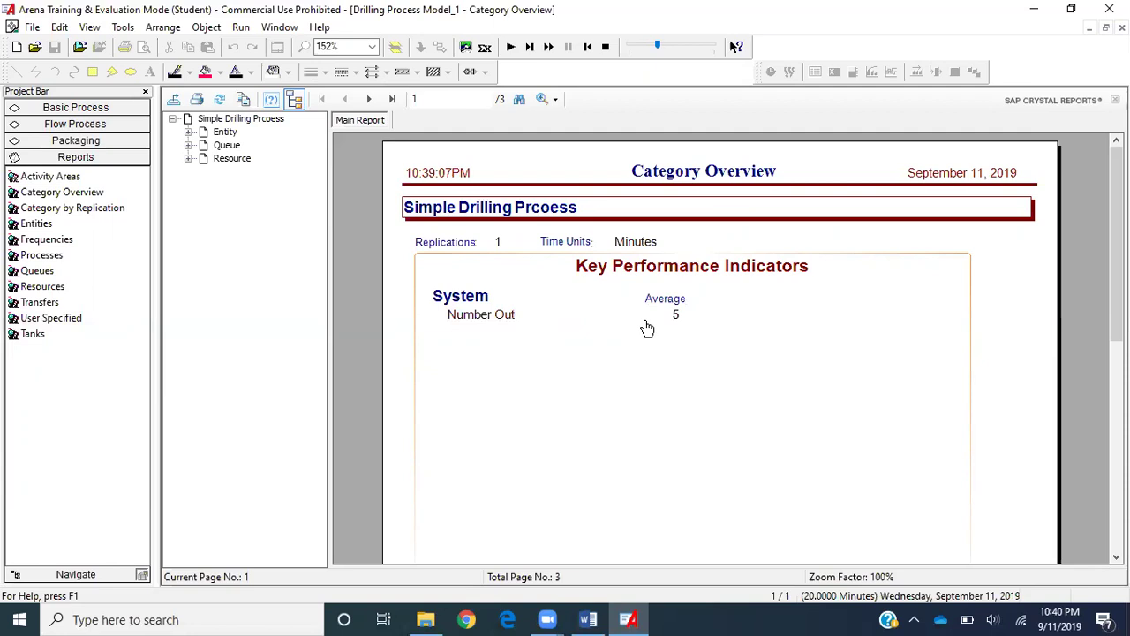
left_click(188, 131)
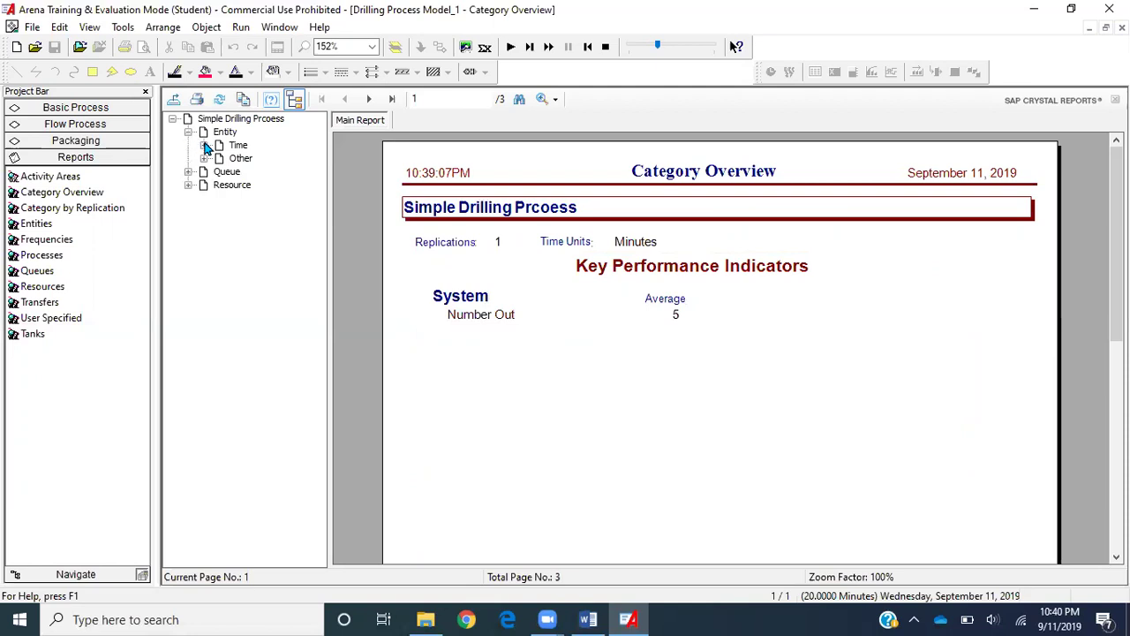
left_click(204, 145)
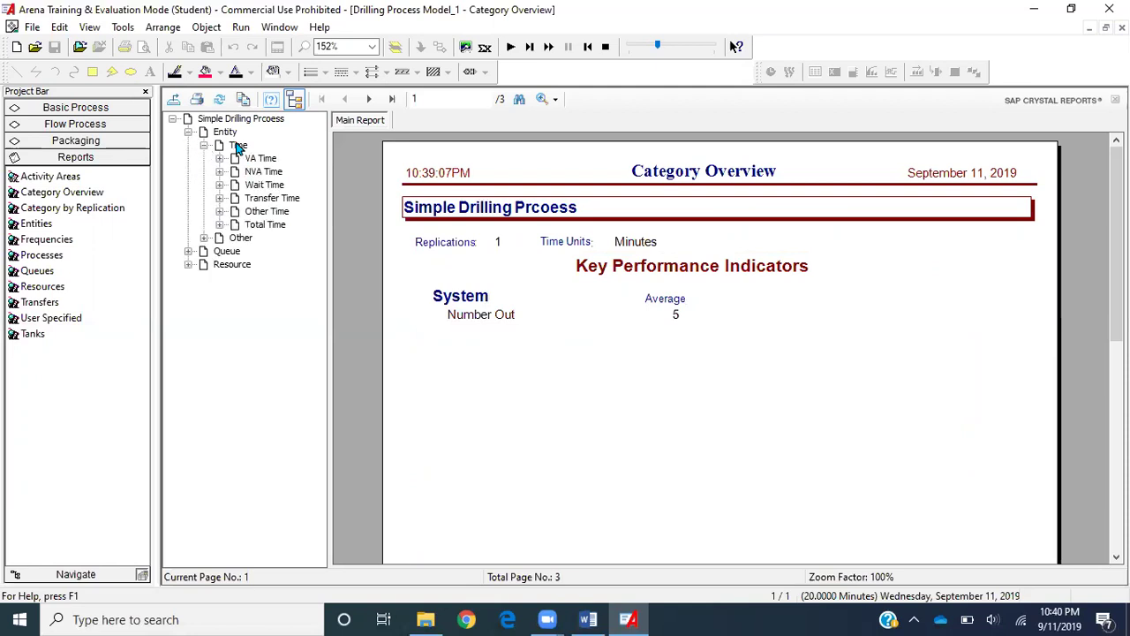
left_click(239, 147)
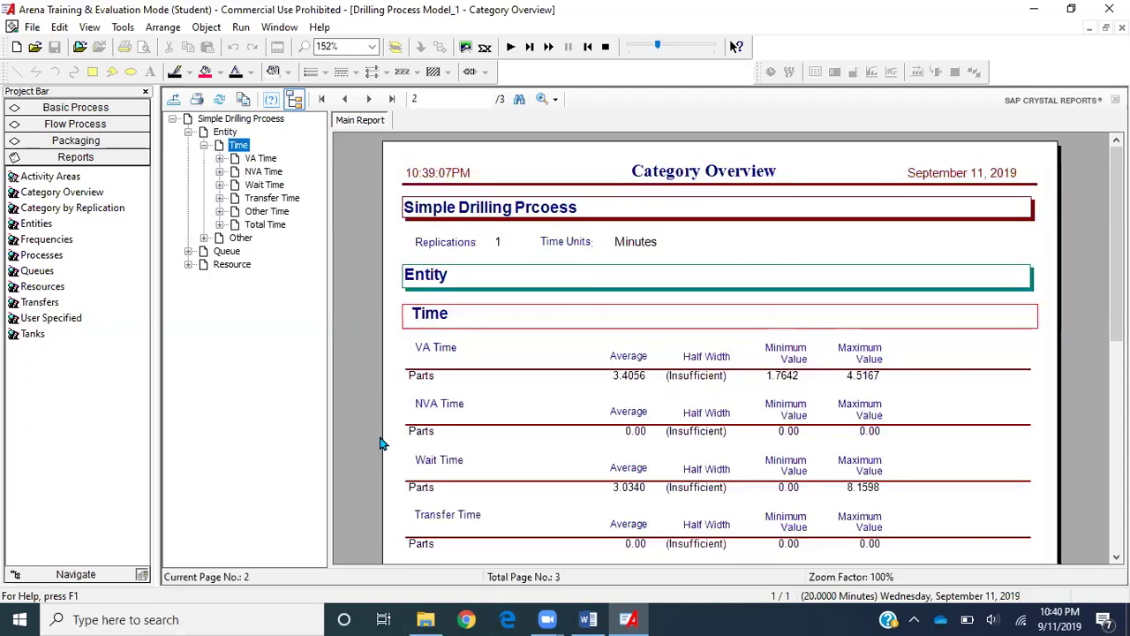
scroll(381, 443, "down", 5)
scroll(382, 443, "up", 2)
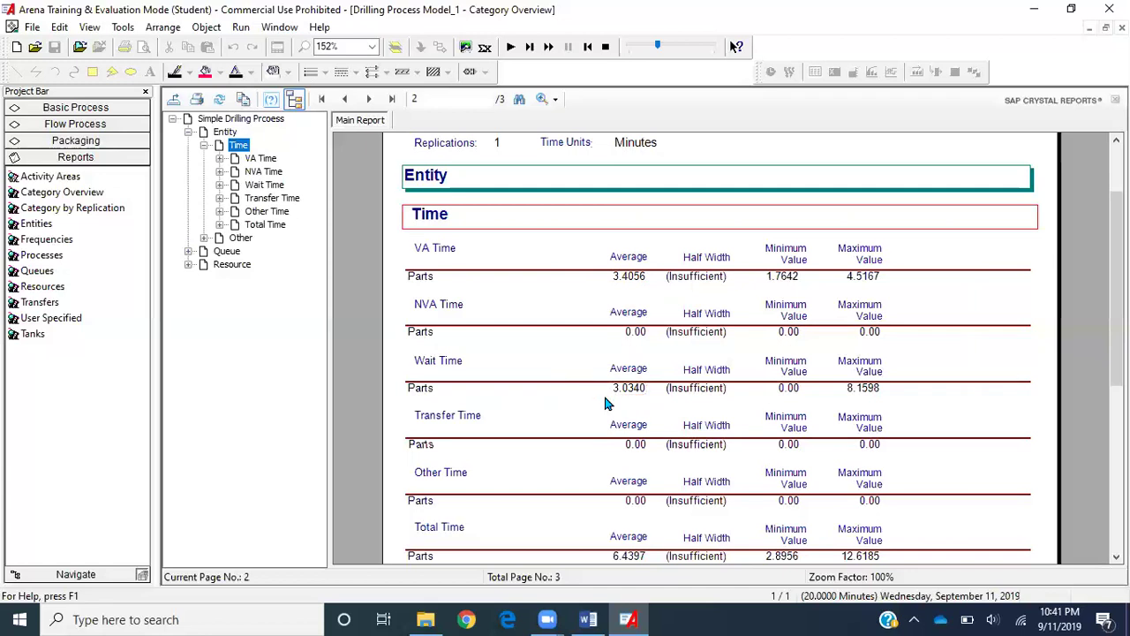
scroll(605, 401, "down", 3)
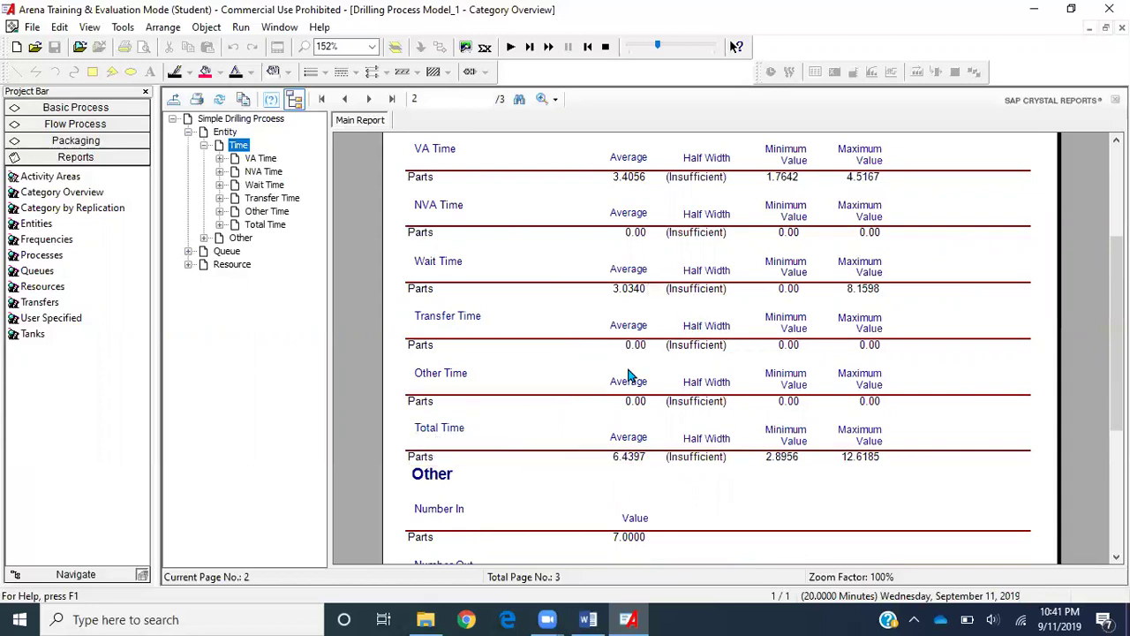
left_click(626, 289)
left_click(632, 176)
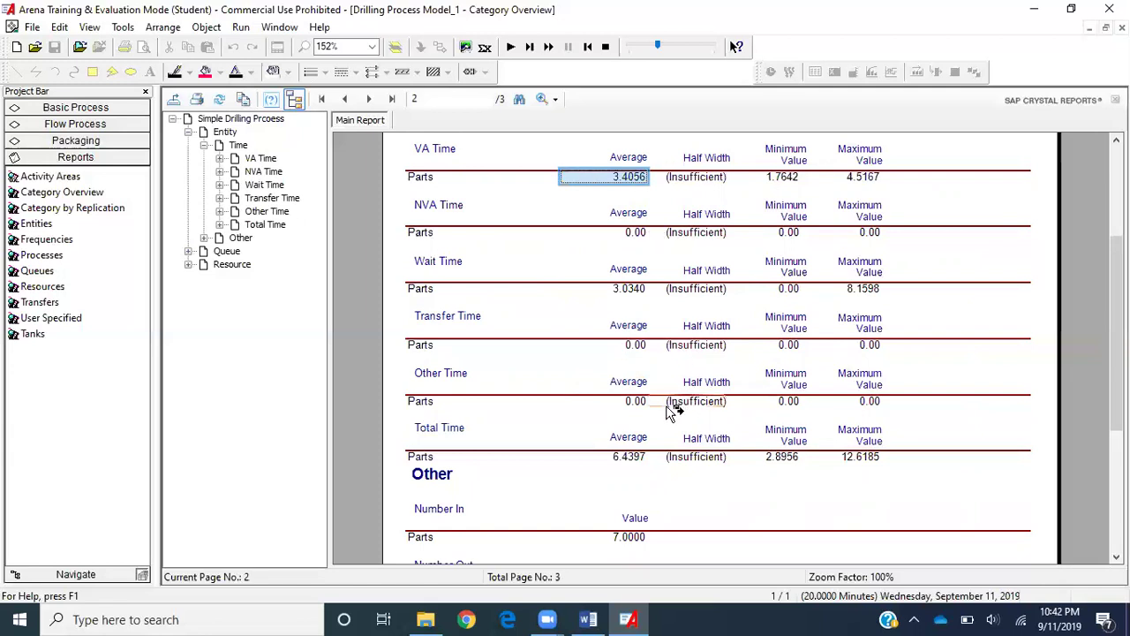
left_click(641, 457)
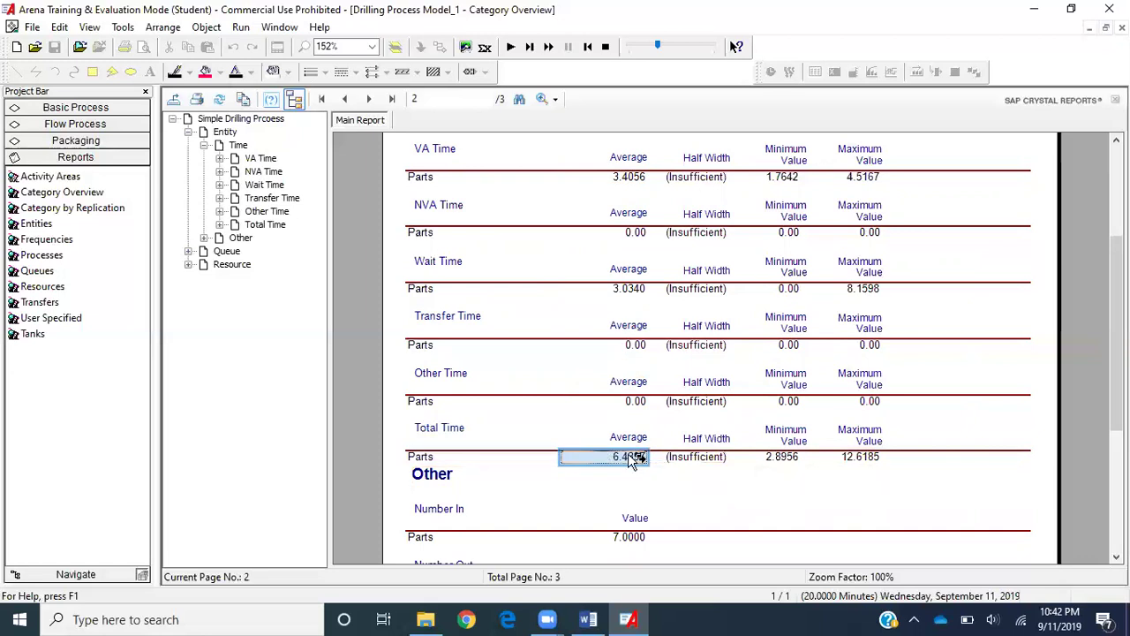
left_click(781, 458)
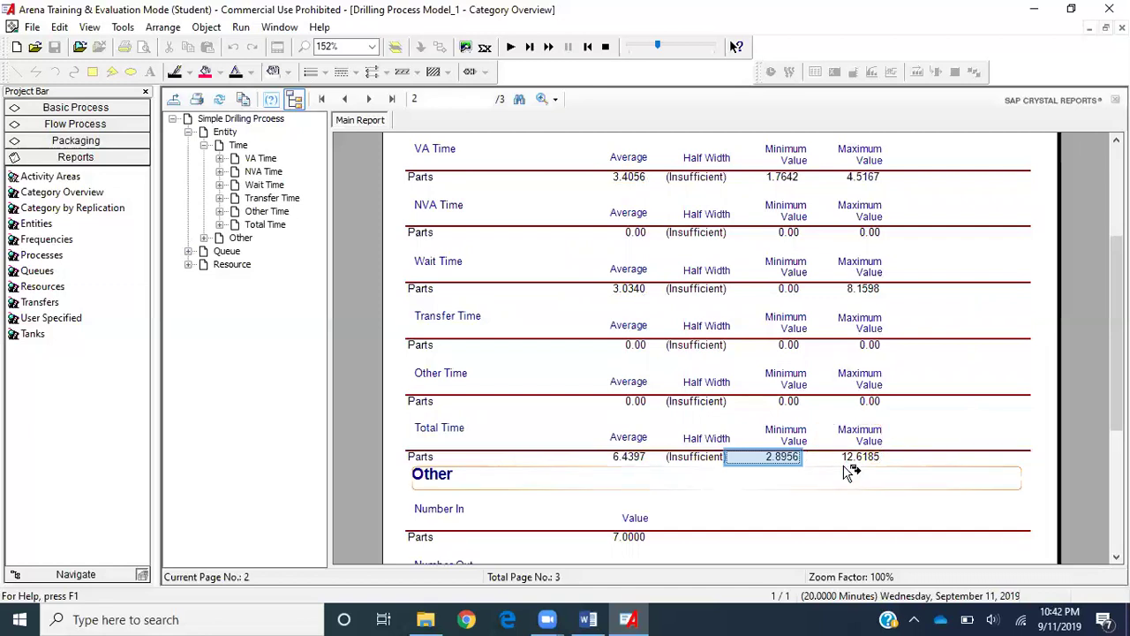
Examine the Entity Other statistics for Parts: Number In, Number Out and the minimum and maximum WIP.
left_click(242, 240)
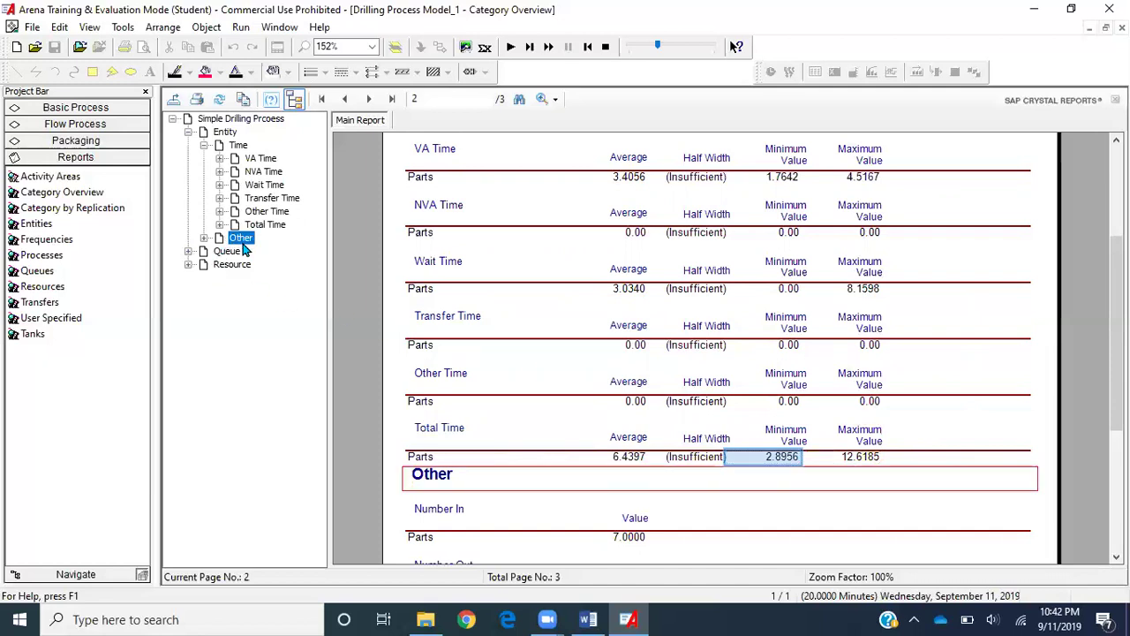
scroll(520, 493, "down", 3)
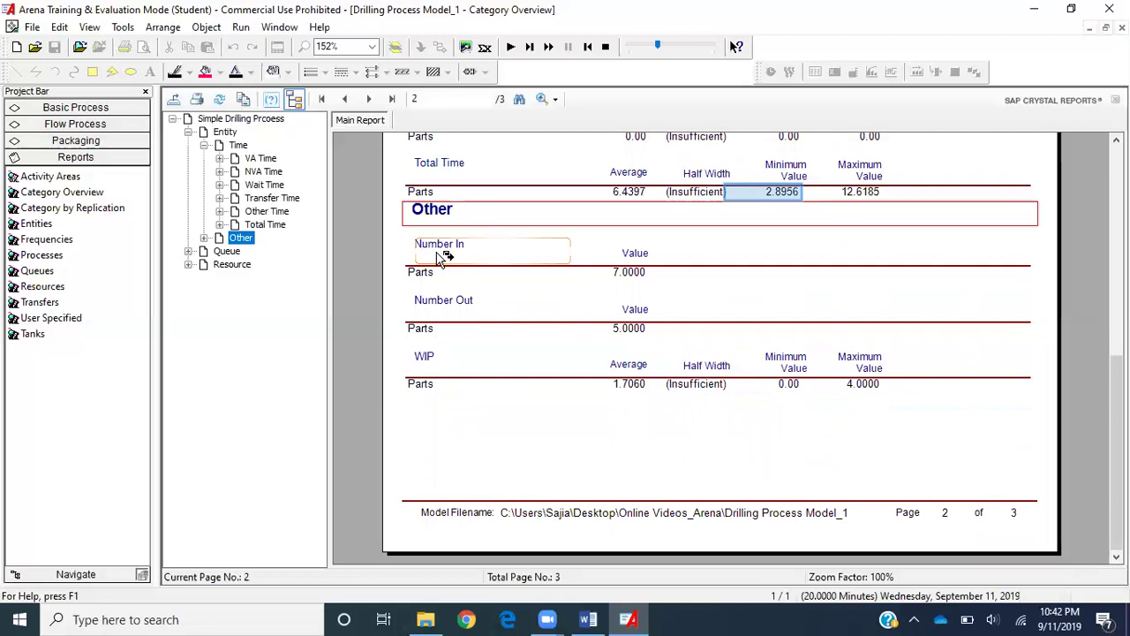
left_click(421, 276)
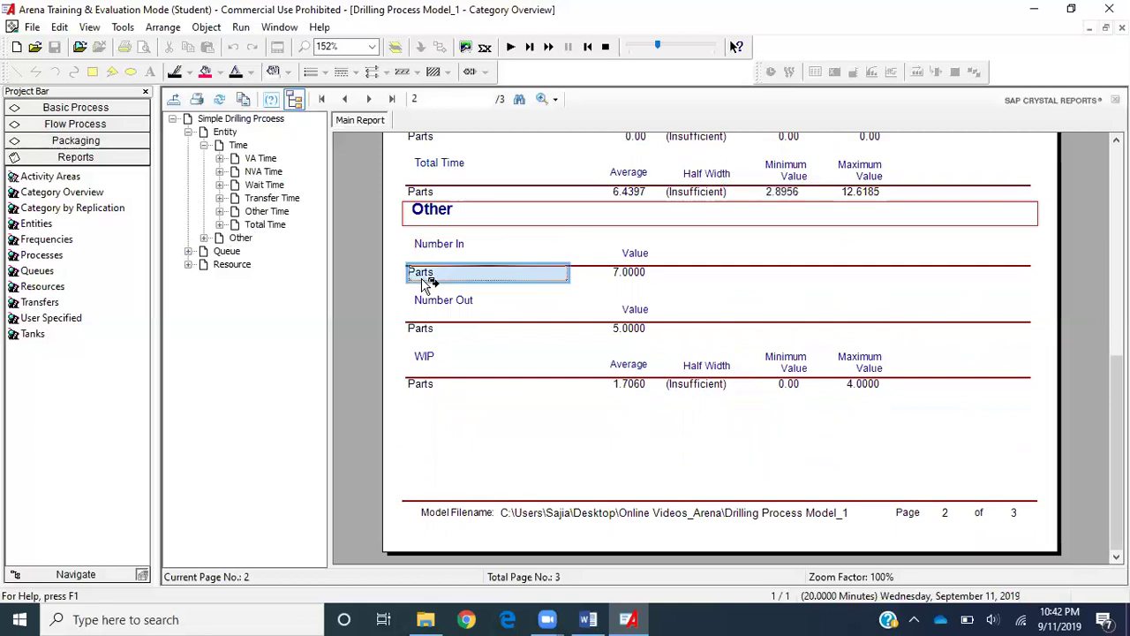
left_click(633, 274)
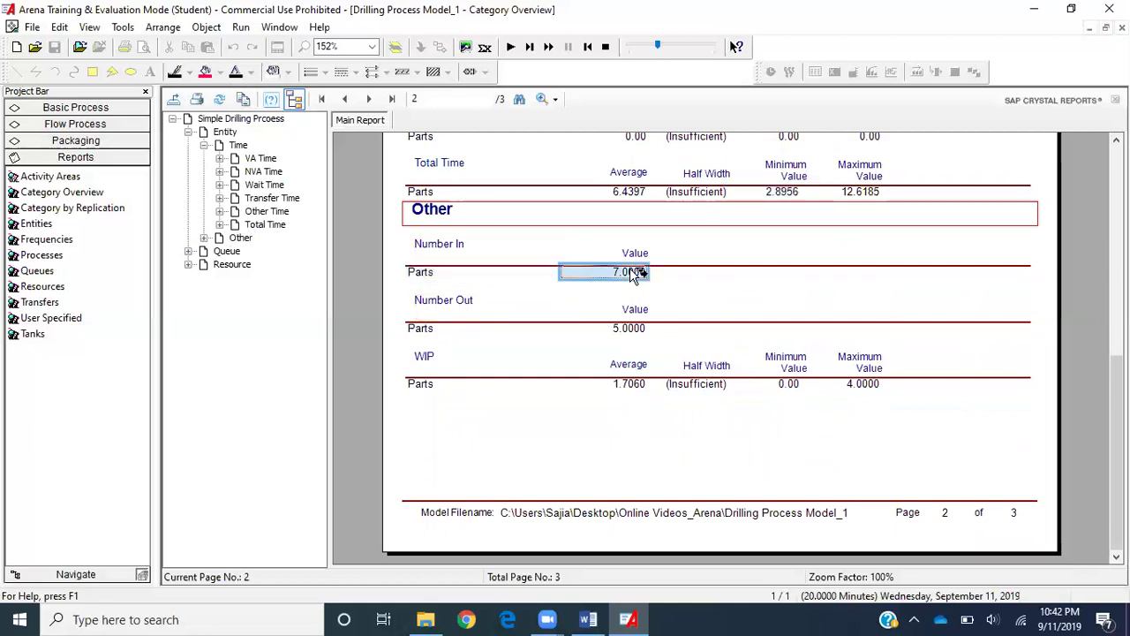
left_click(423, 332)
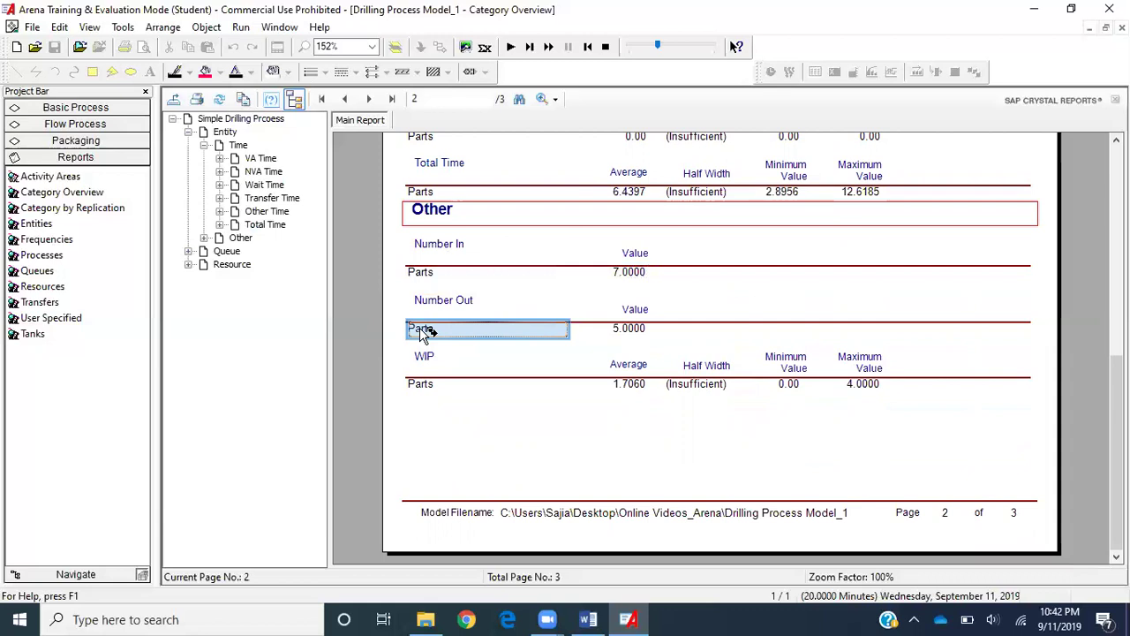
left_click(645, 326)
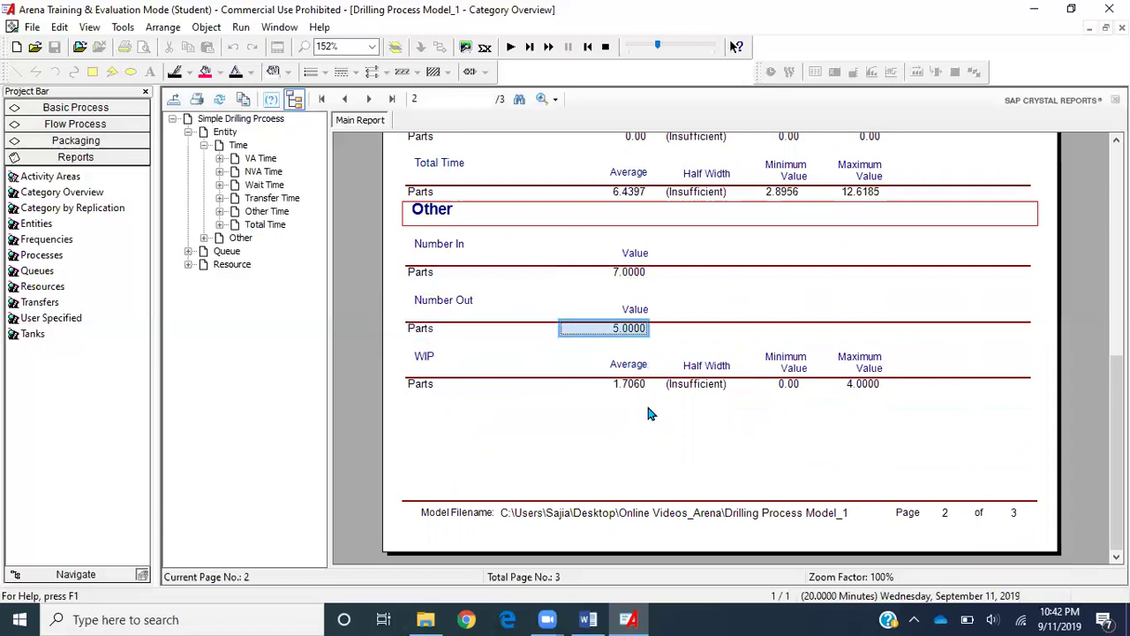
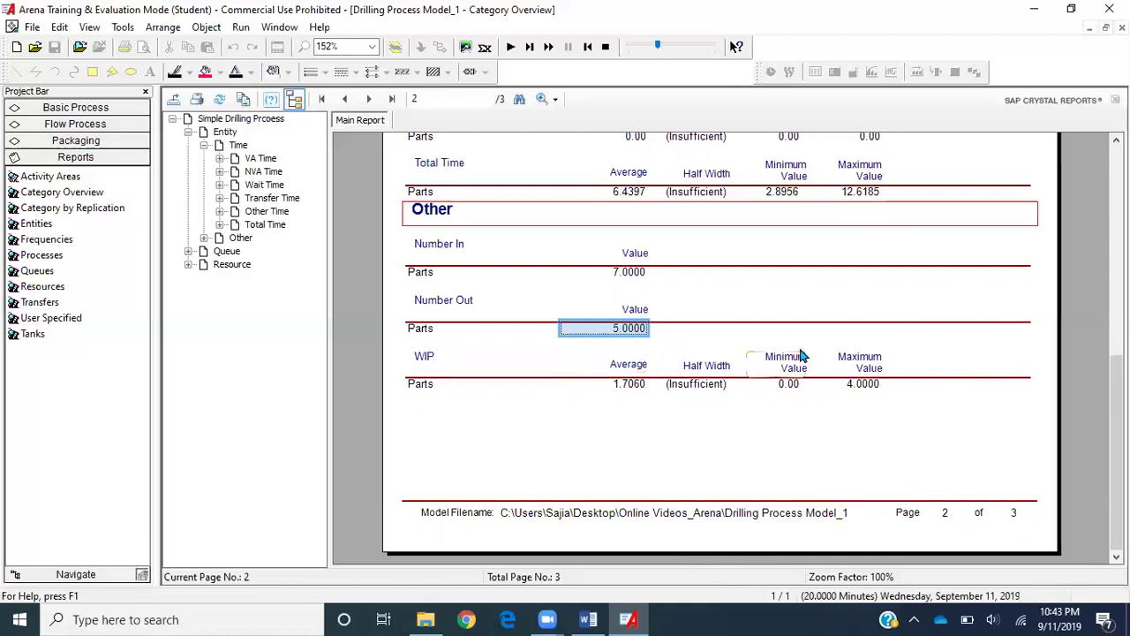
left_click(799, 385)
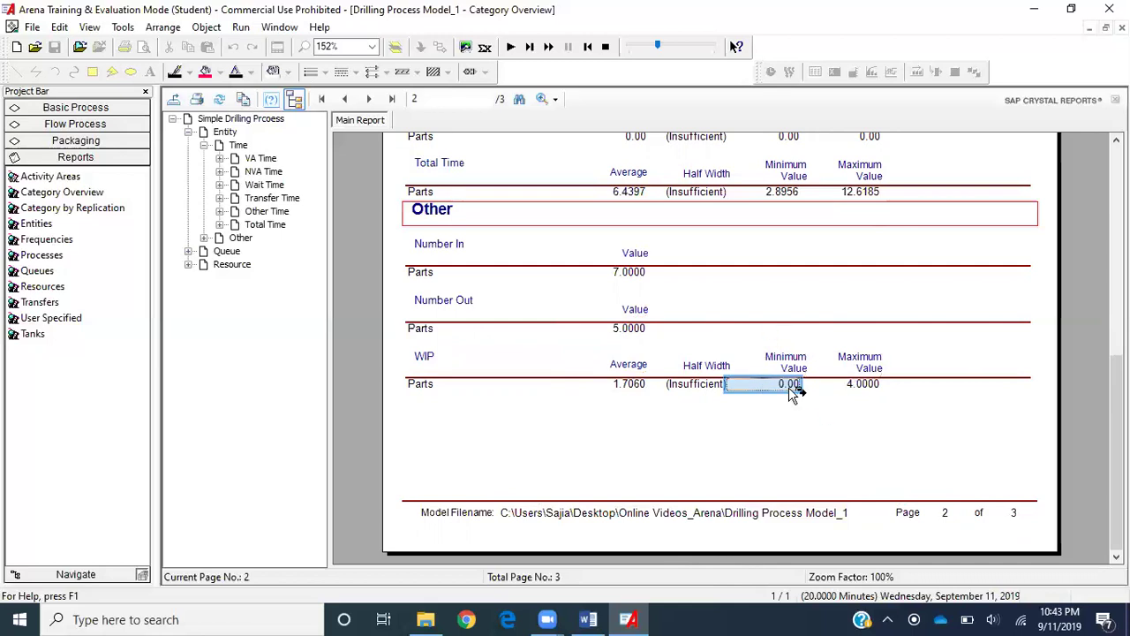
left_click(862, 388)
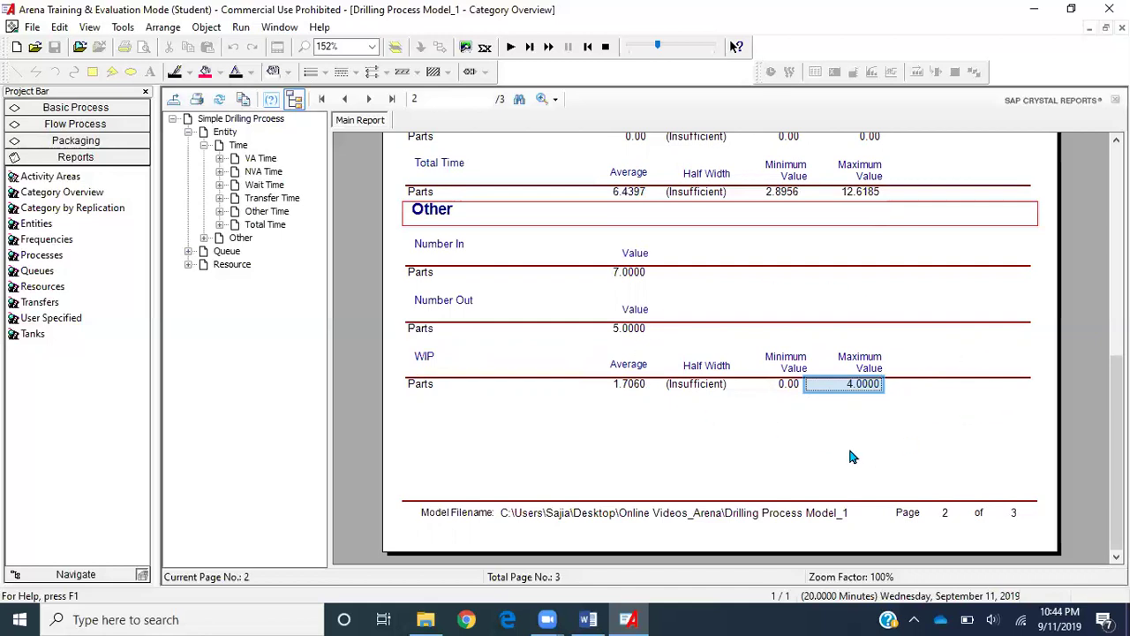
Examine the Drilling Process queue statistics and the Drill Machine's average instantaneous utilization in the report.
left_click(188, 251)
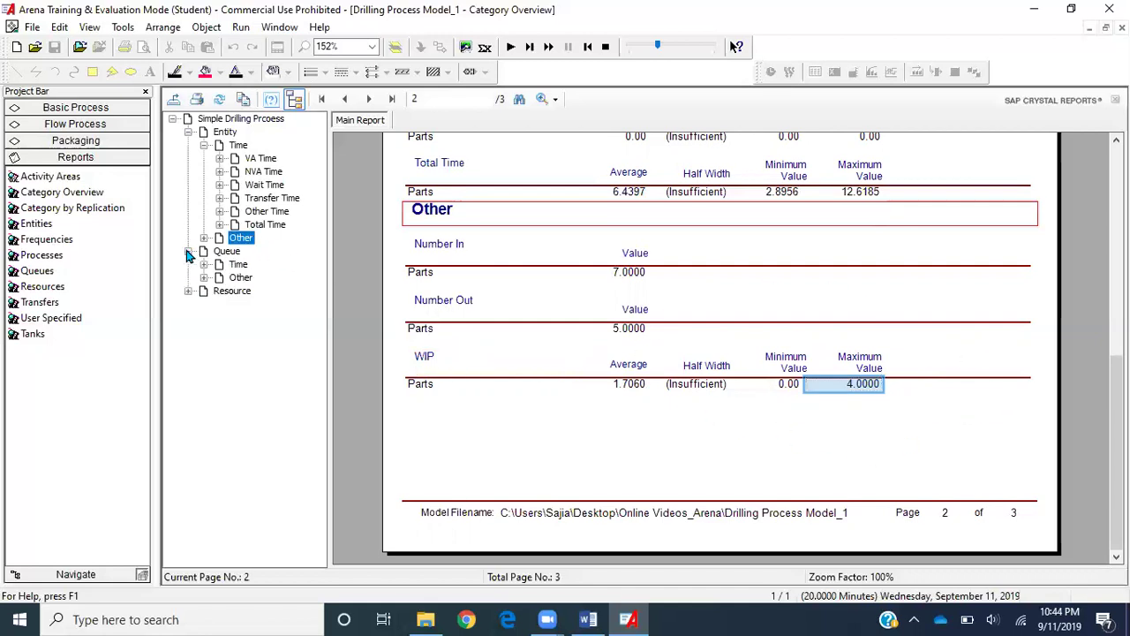
left_click(235, 265)
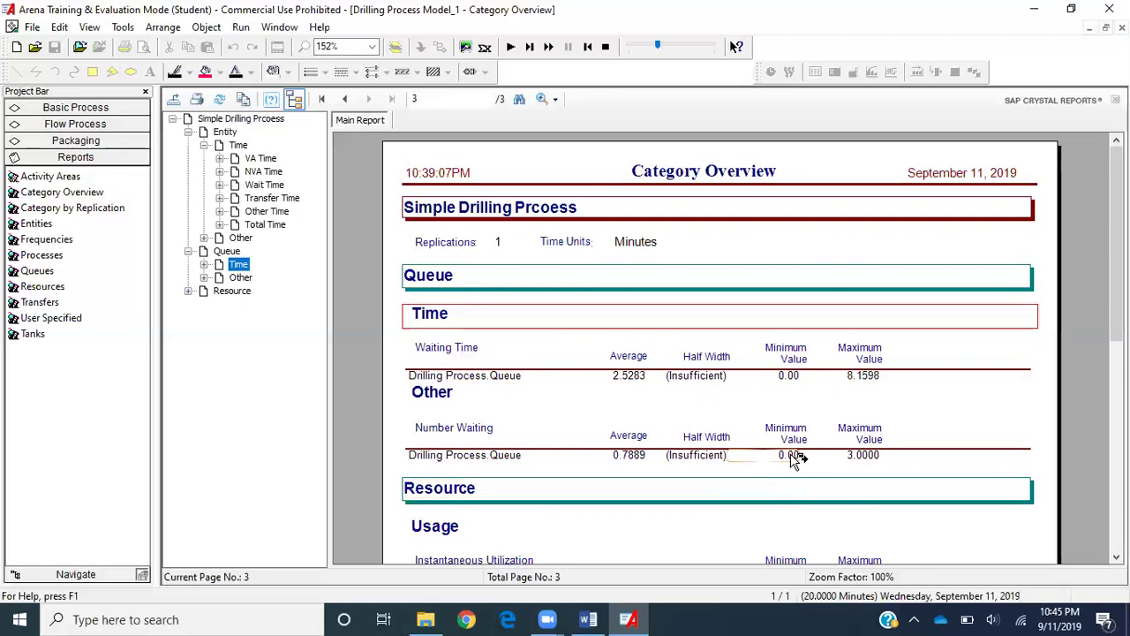
left_click(225, 292)
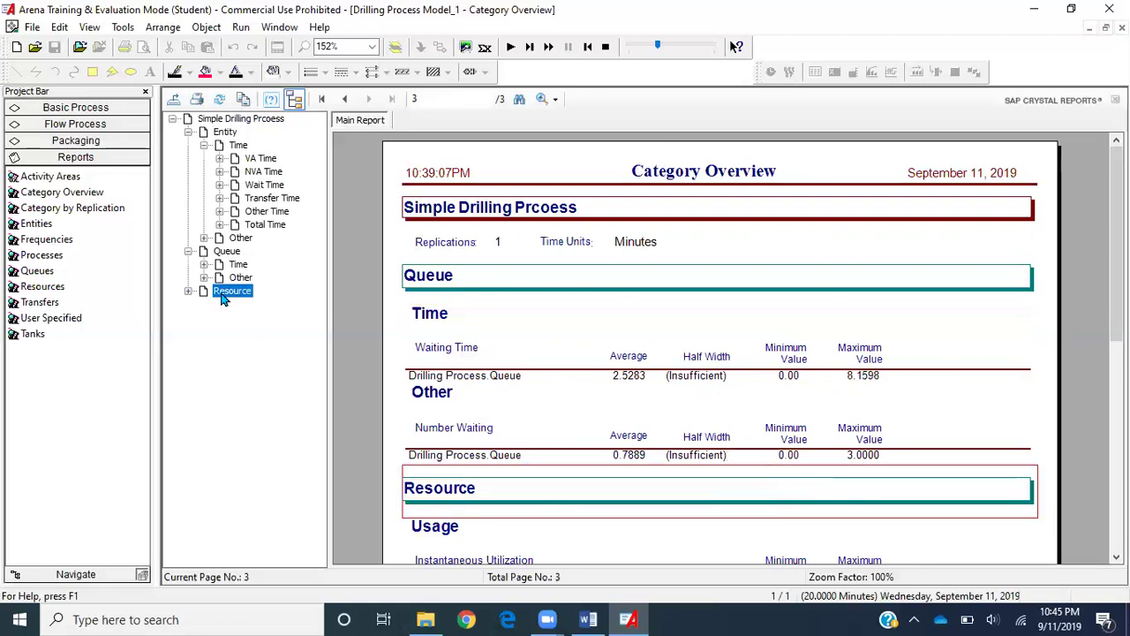
scroll(519, 521, "down", 5)
scroll(518, 517, "up", 1)
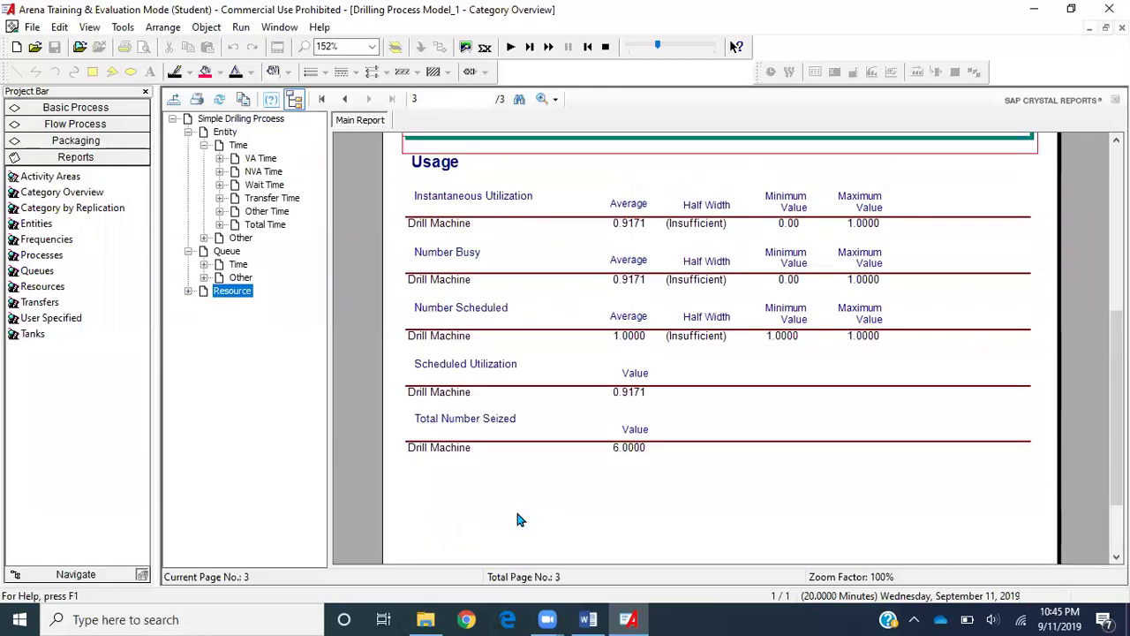
left_click(488, 204)
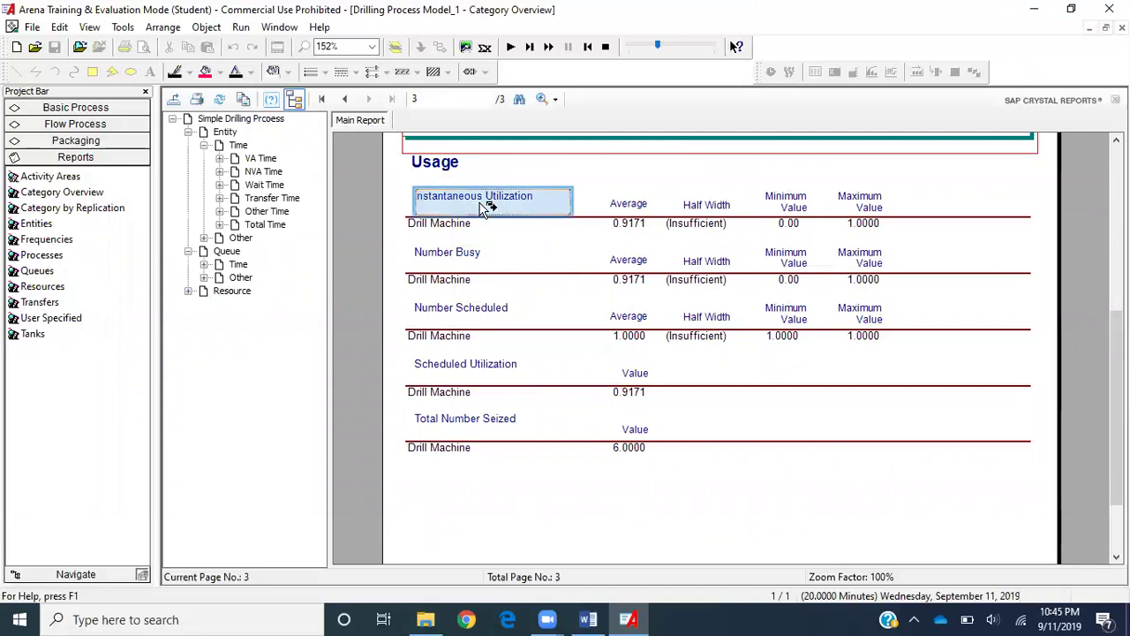
left_click(636, 228)
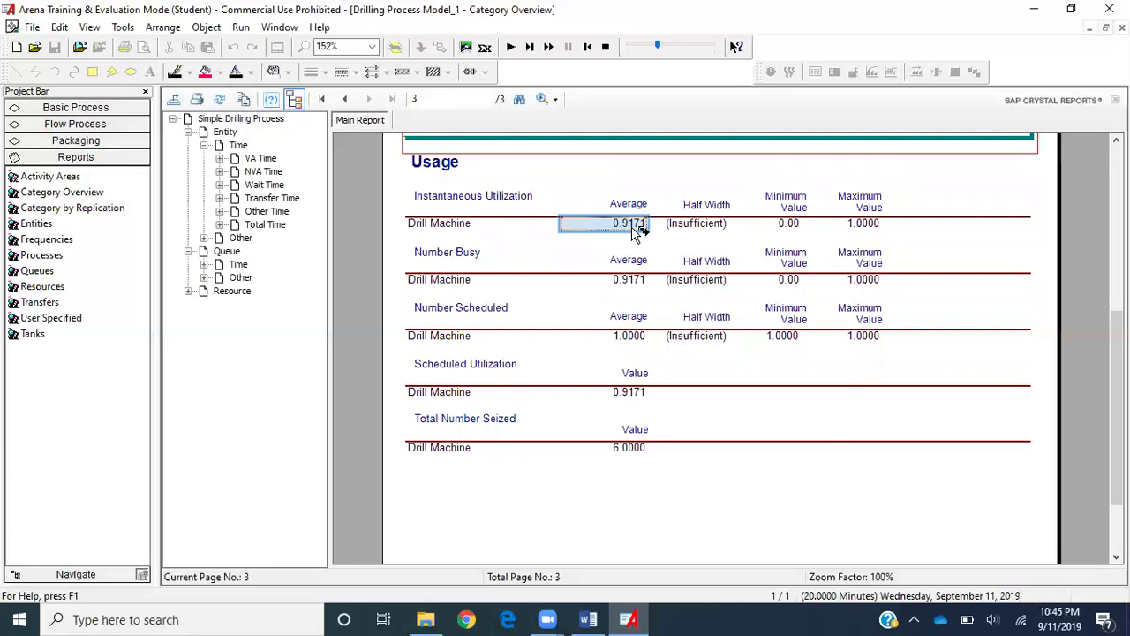
Examine the Drill Machine's usage statistics in the report: Instantaneous Utilization, Number Busy, Number Scheduled and Scheduled Utilization.
left_click(795, 225)
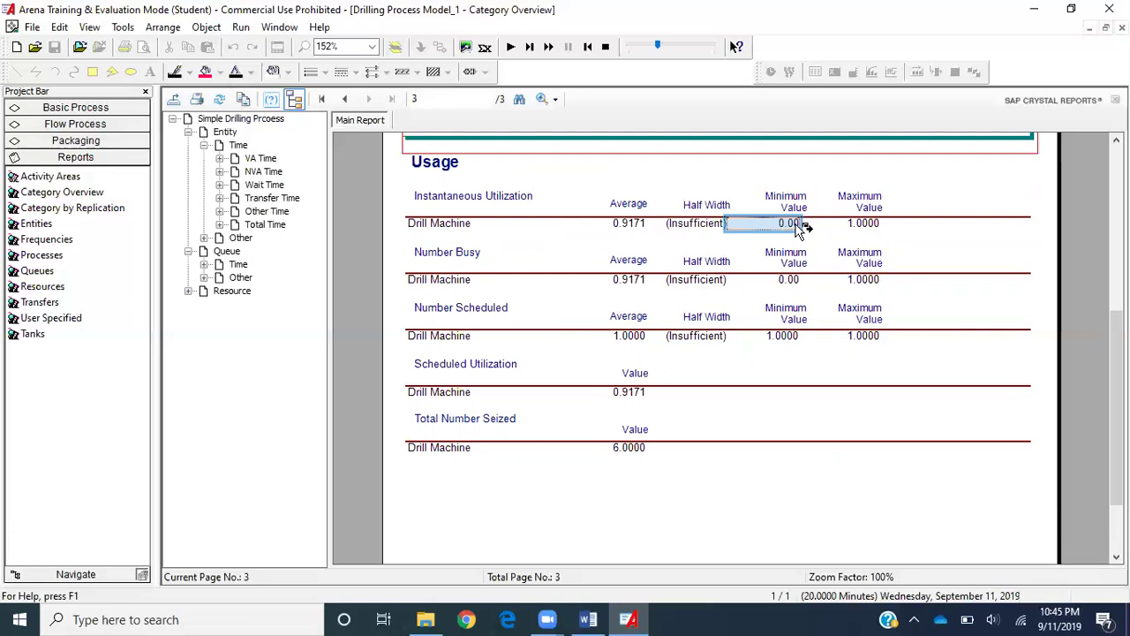
left_click(874, 224)
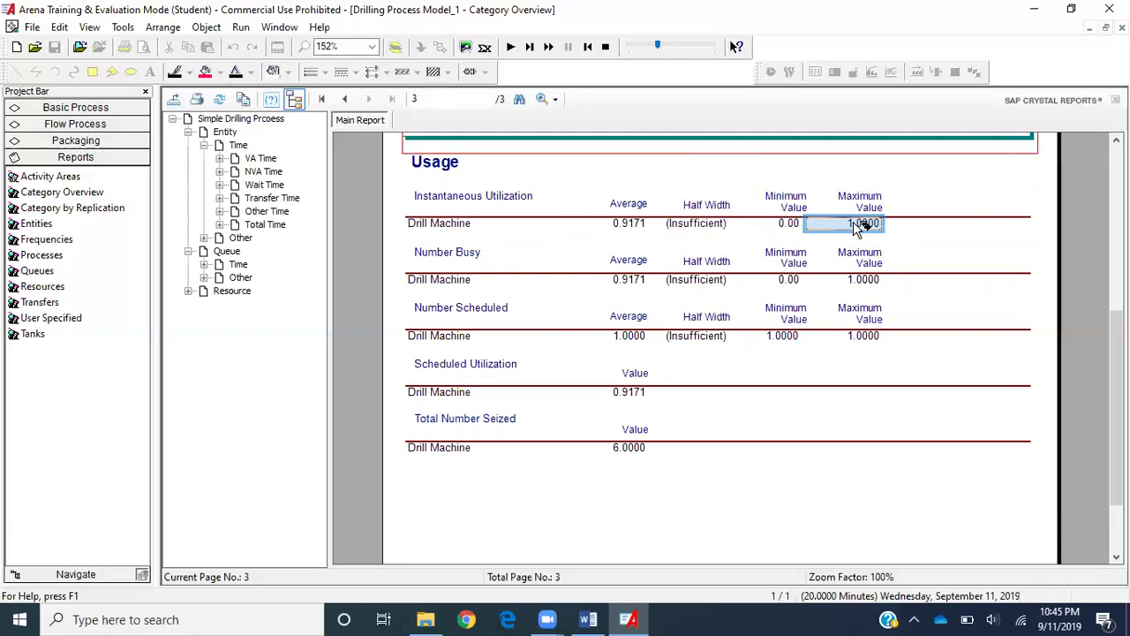
left_click(634, 282)
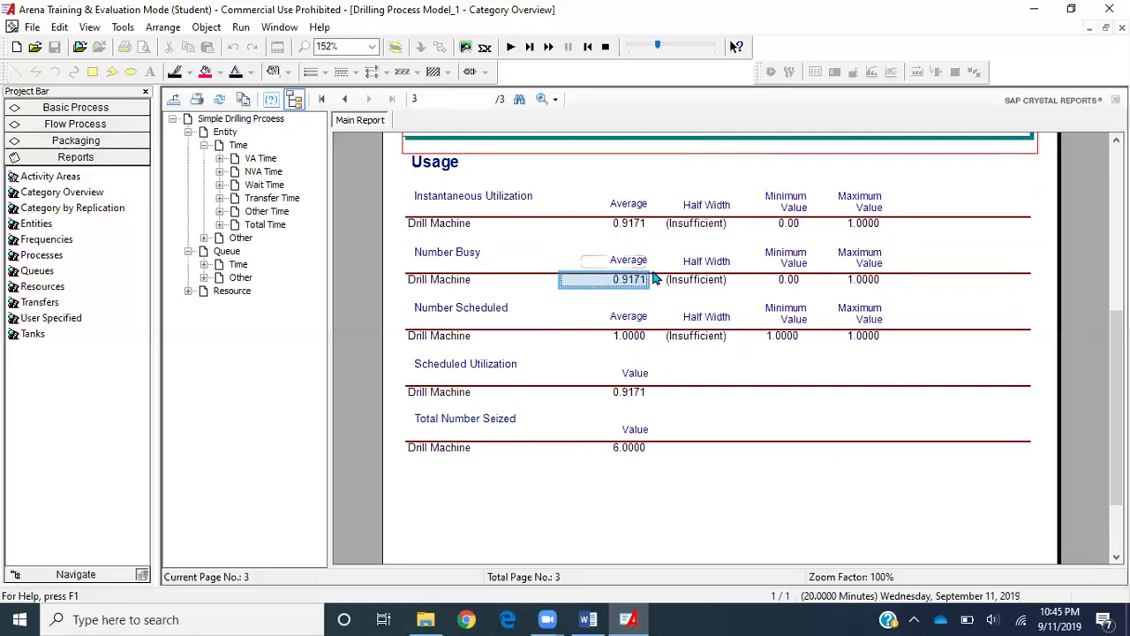
left_click(463, 282)
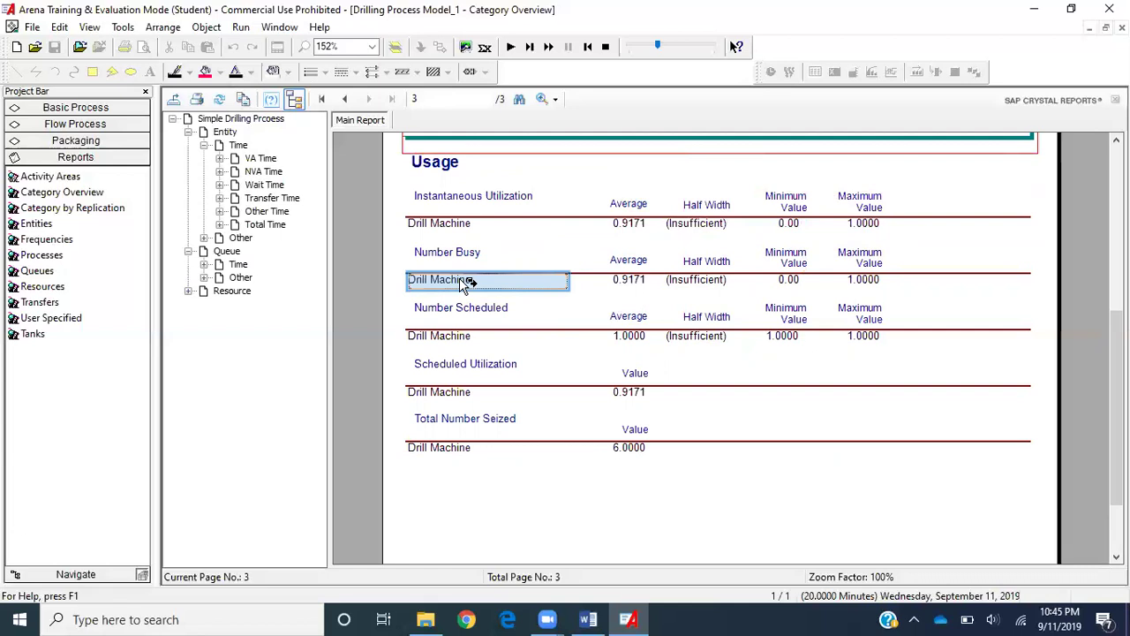
left_click(453, 339)
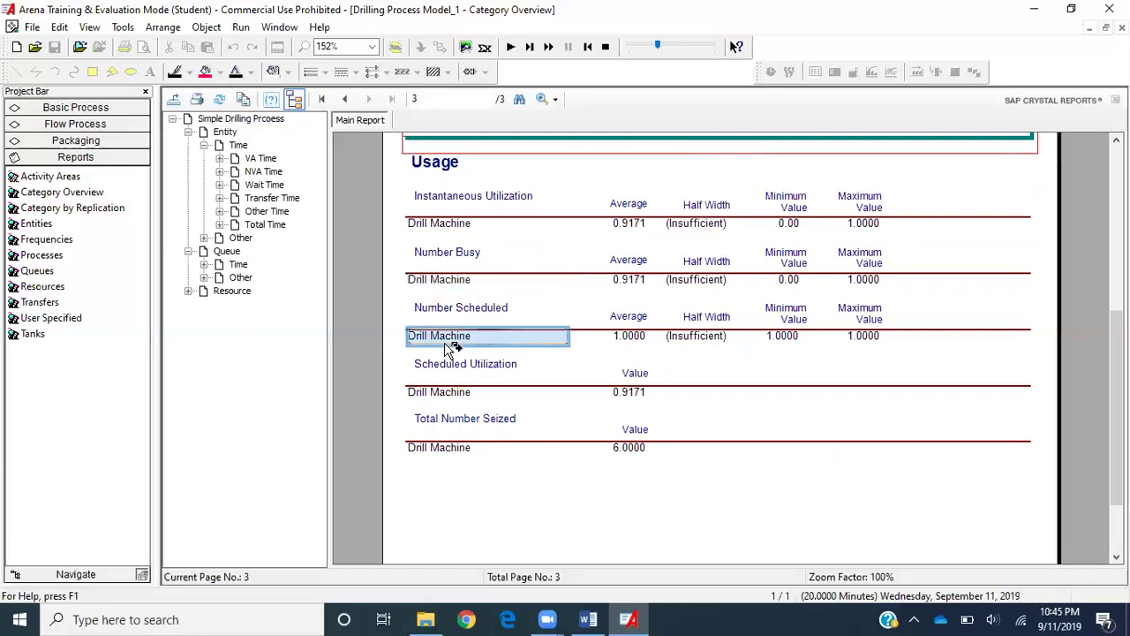
left_click(629, 341)
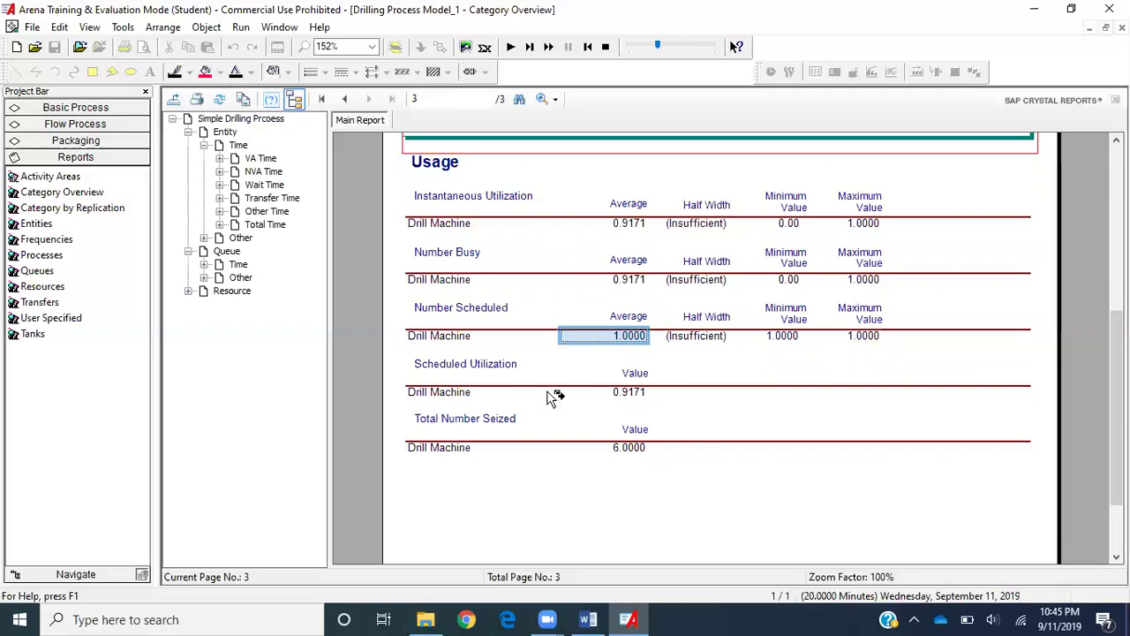
left_click(641, 395)
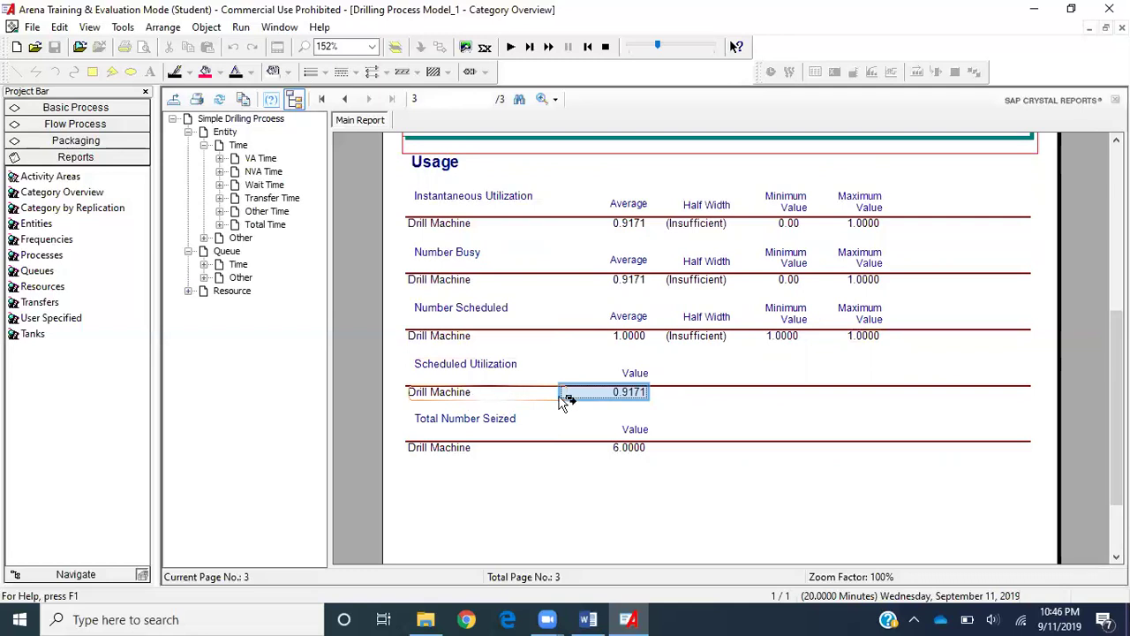
left_click(648, 224)
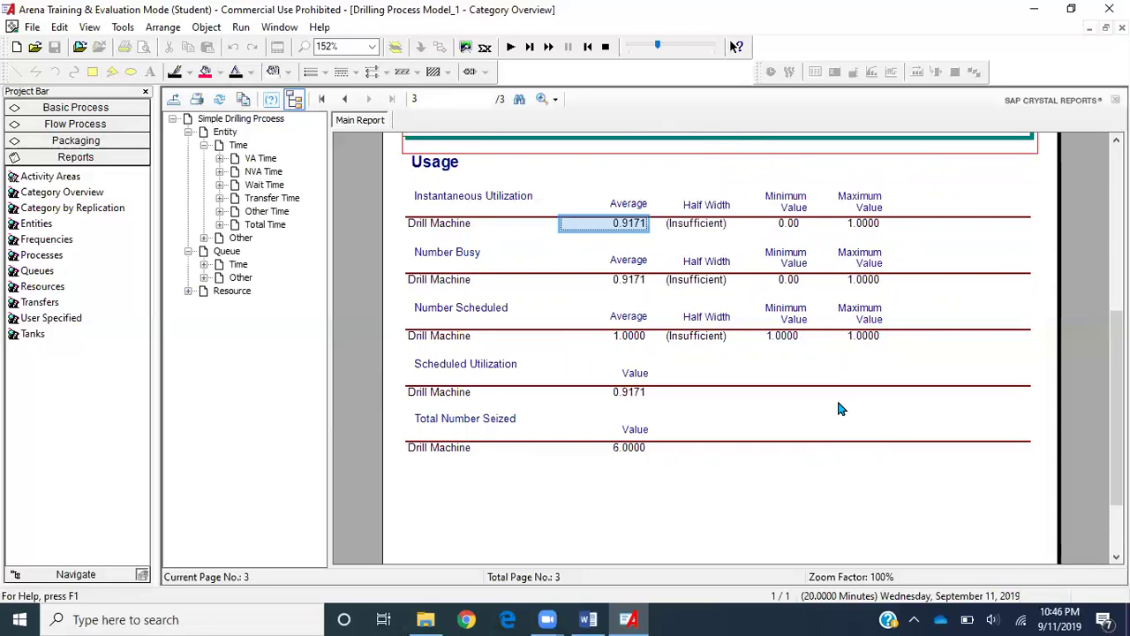
scroll(840, 409, "up", 5)
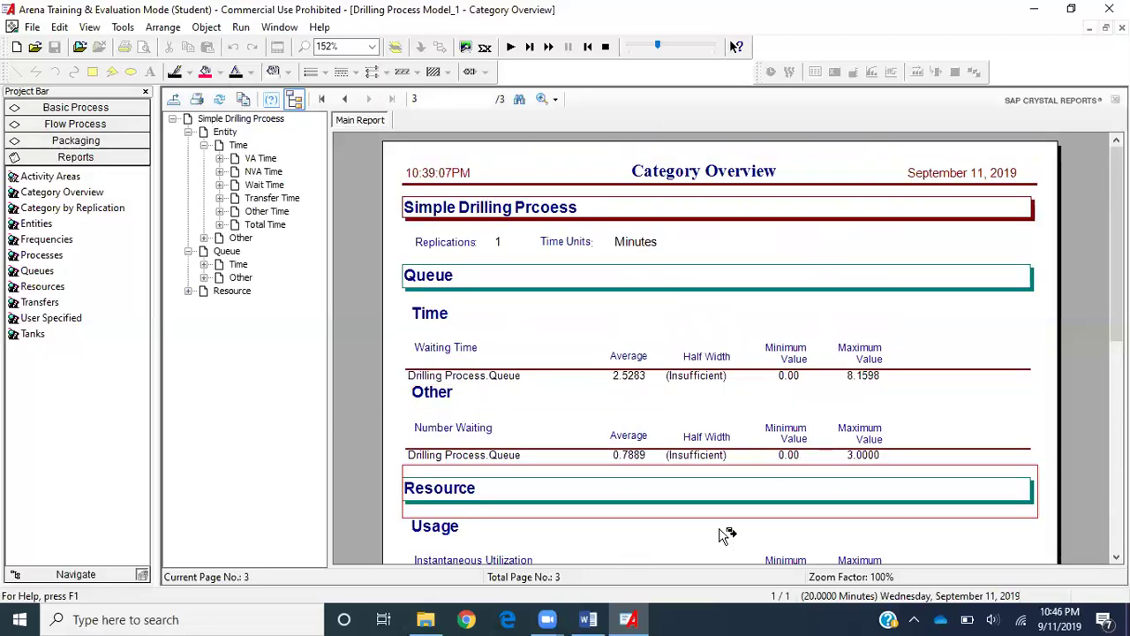
Look up the Parts' Number In in the Arena report and enter 7 for Total Number of Parts entered the system in the Word table.
left_click(590, 619)
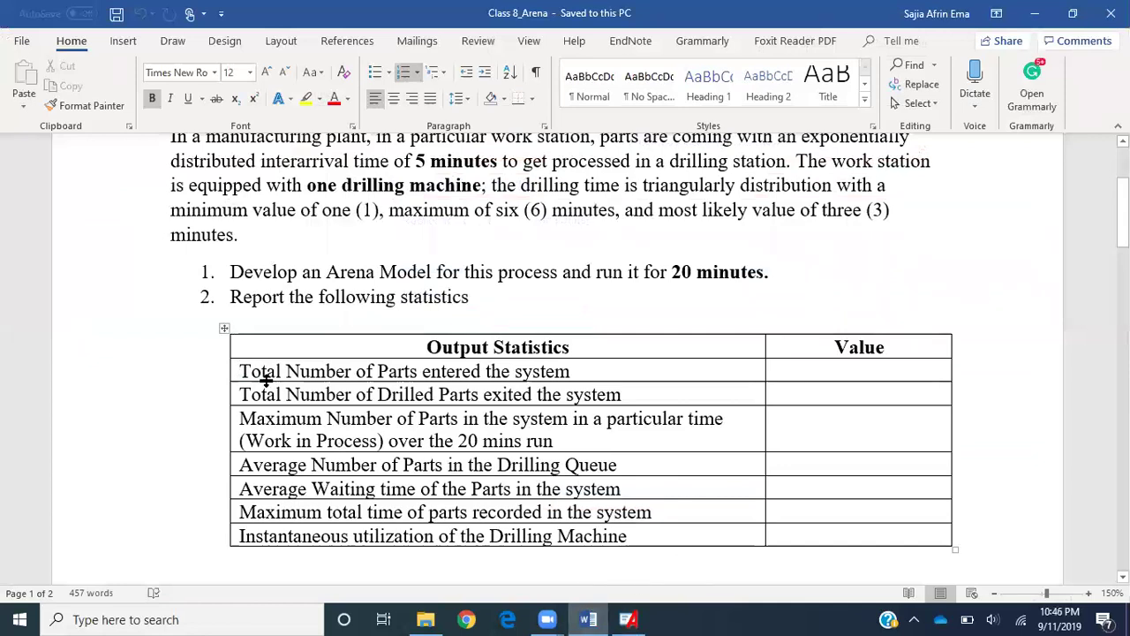
scroll(257, 391, "down", 1)
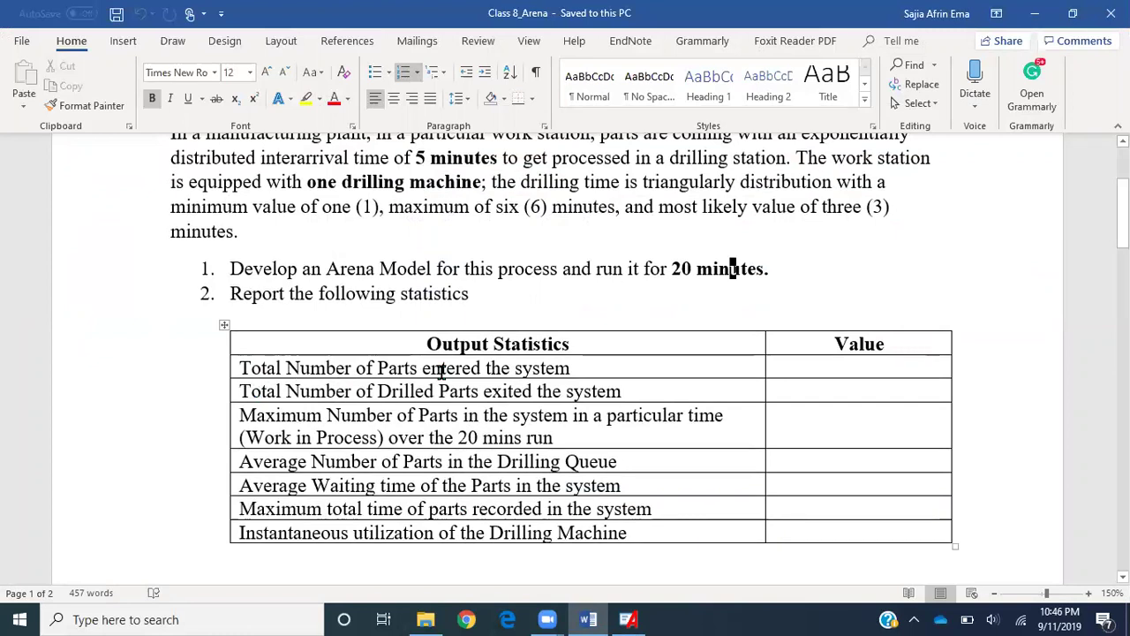
mouse_move(593, 618)
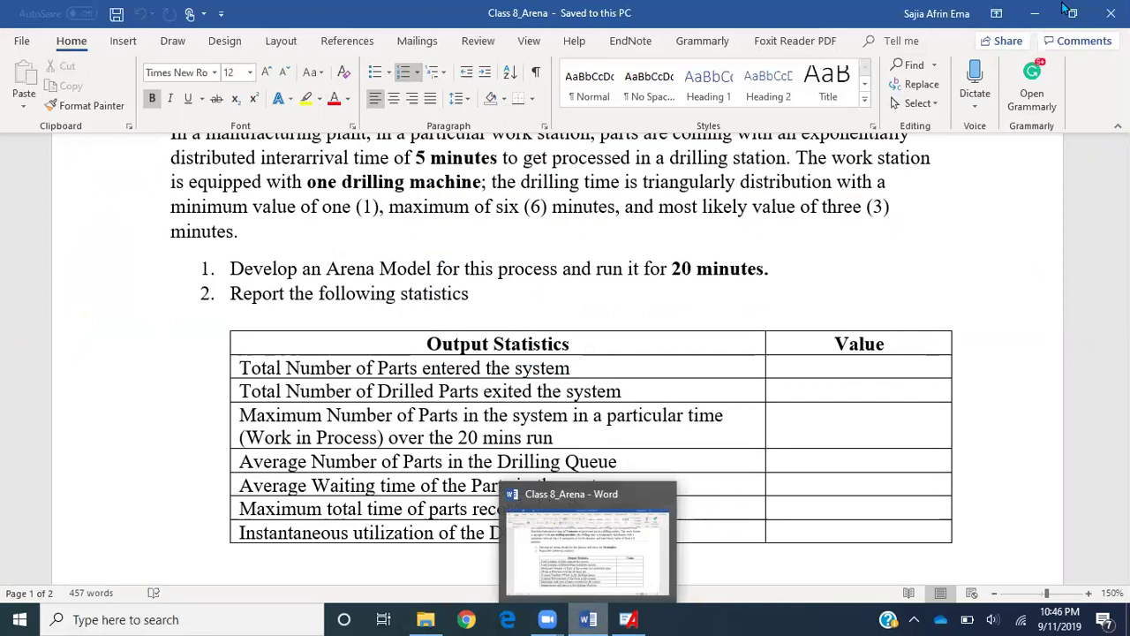
left_click(631, 618)
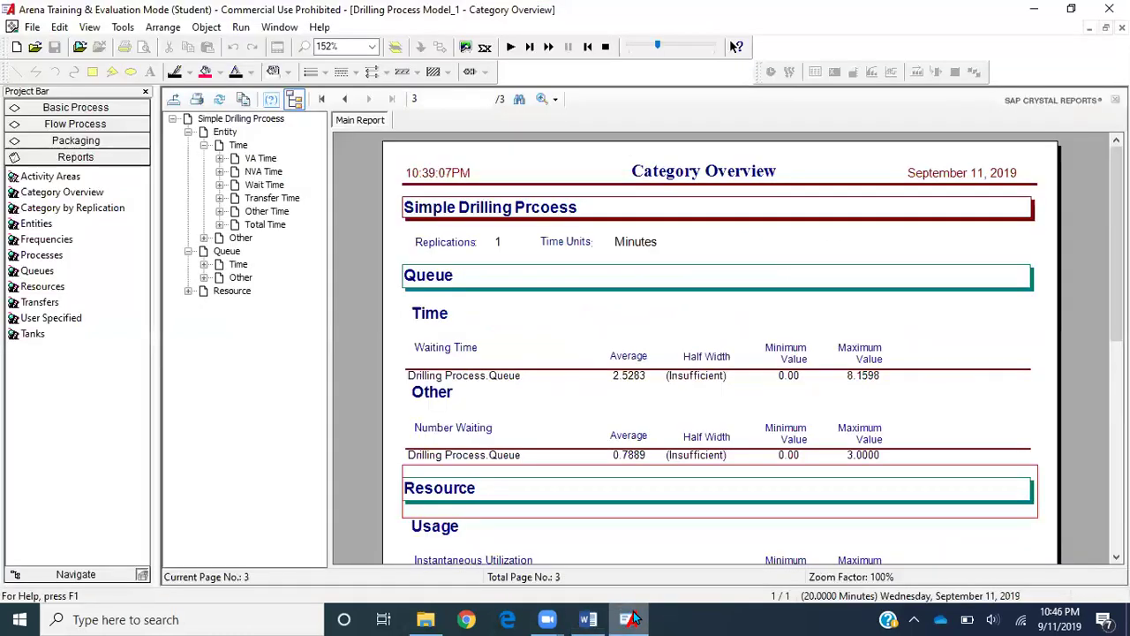
left_click(225, 132)
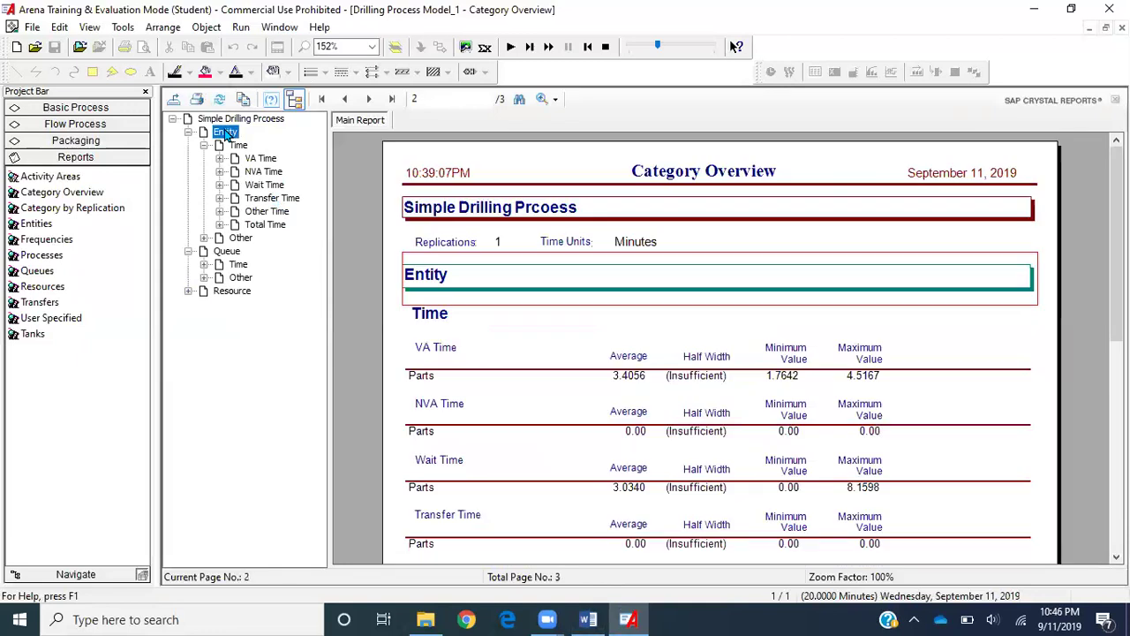
left_click(242, 238)
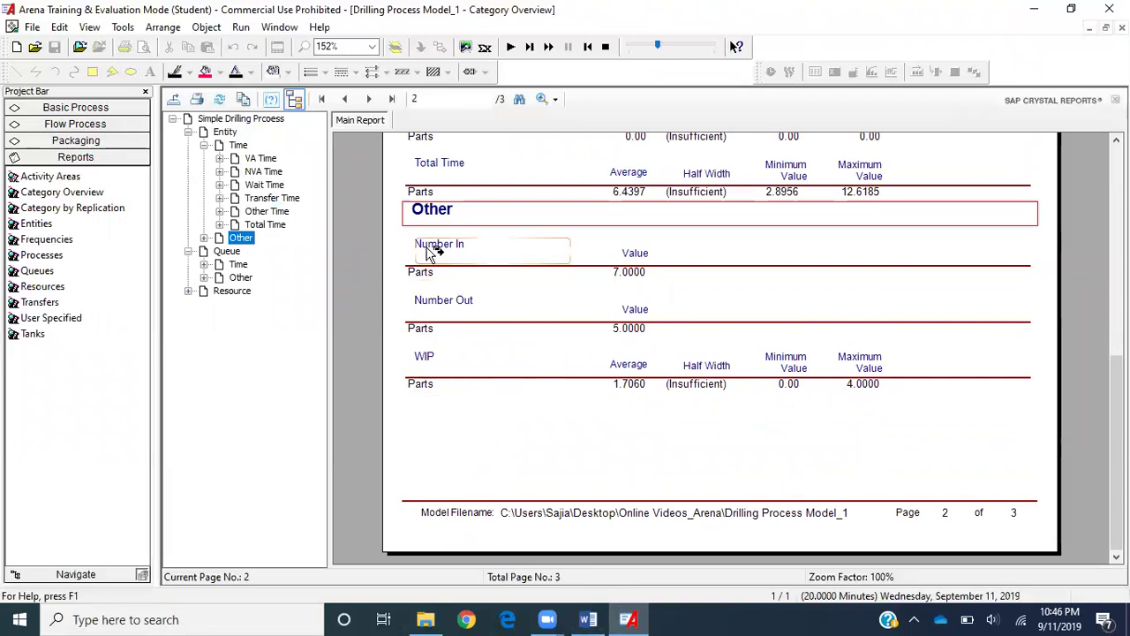
left_click(643, 273)
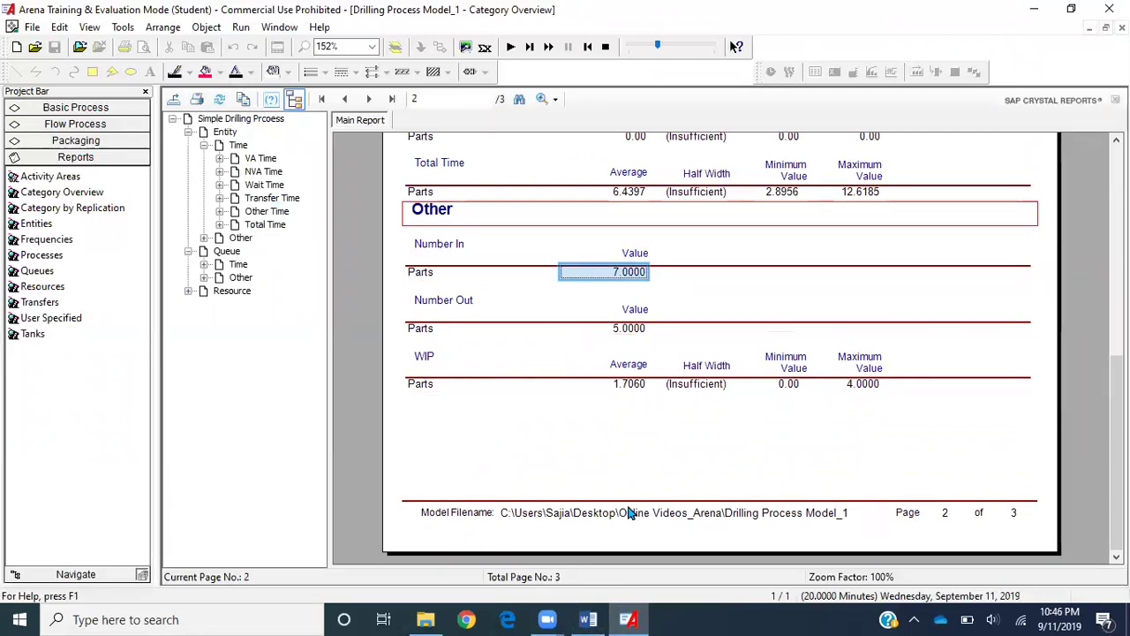
left_click(588, 619)
left_click(853, 368)
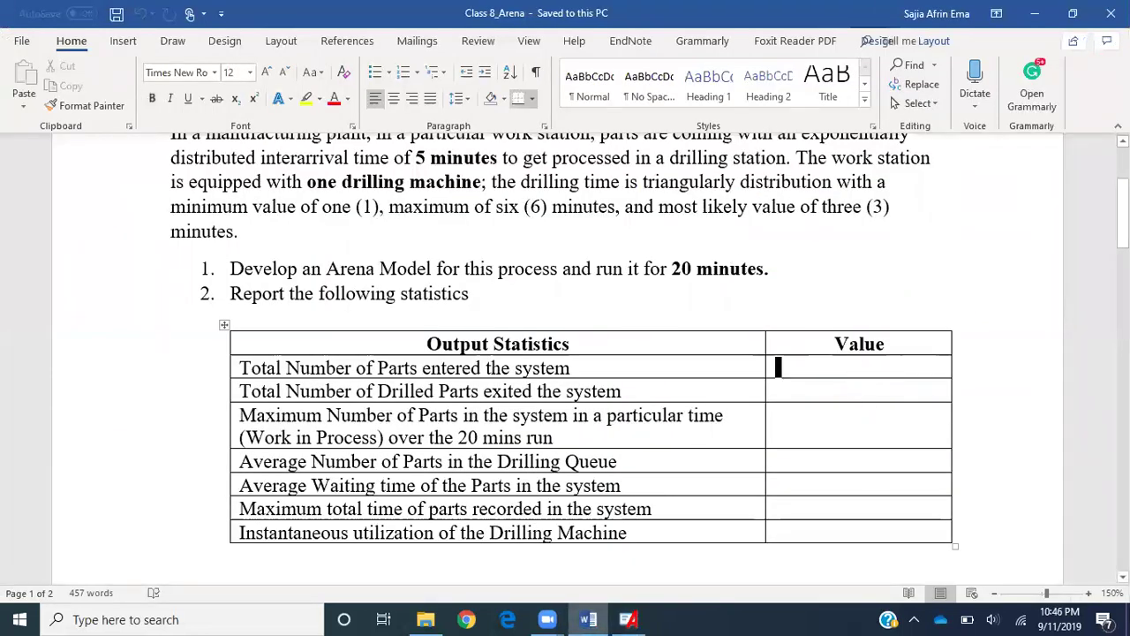
type("7")
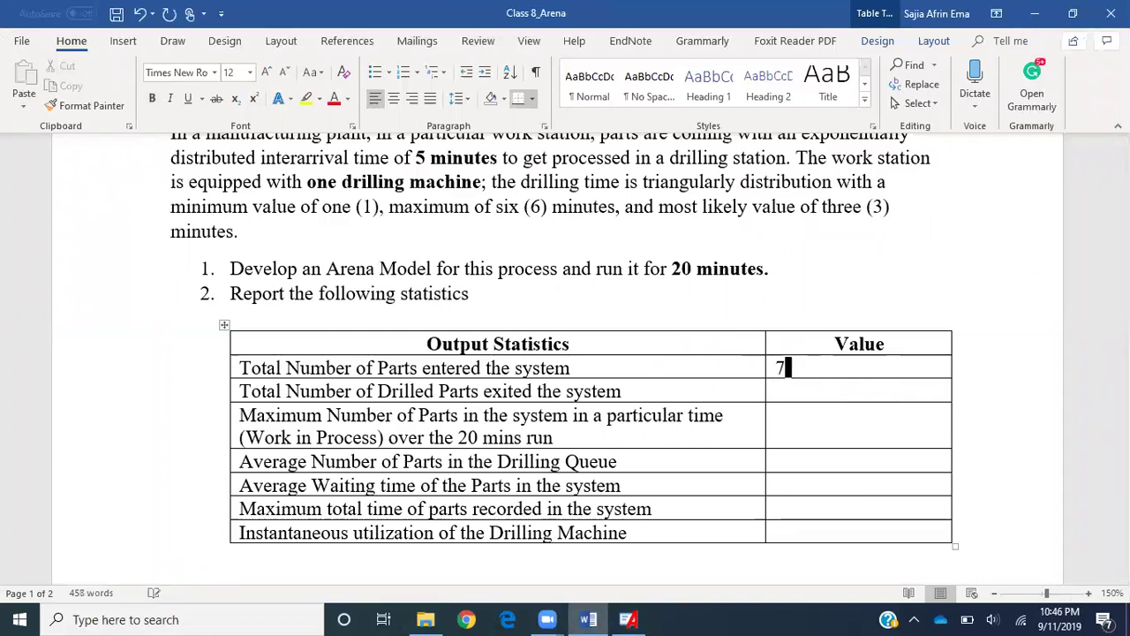
Look up the Parts' Number Out in Arena and enter 5 for Total Number of Drilled Parts exited the system in the Word table.
left_click(848, 389)
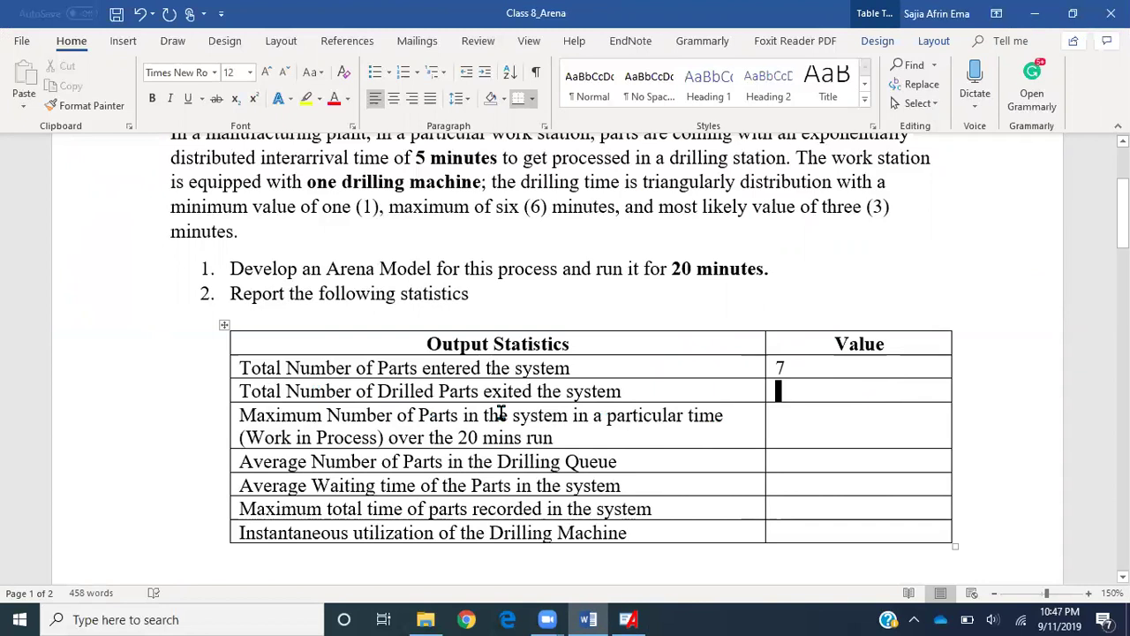
left_click(606, 619)
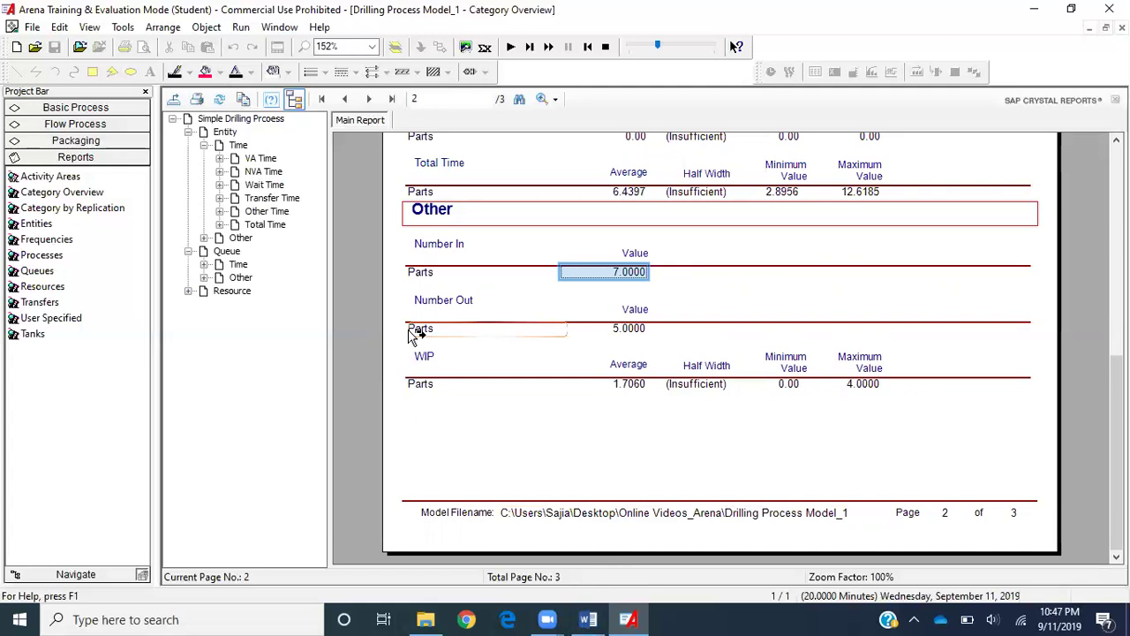
left_click(632, 329)
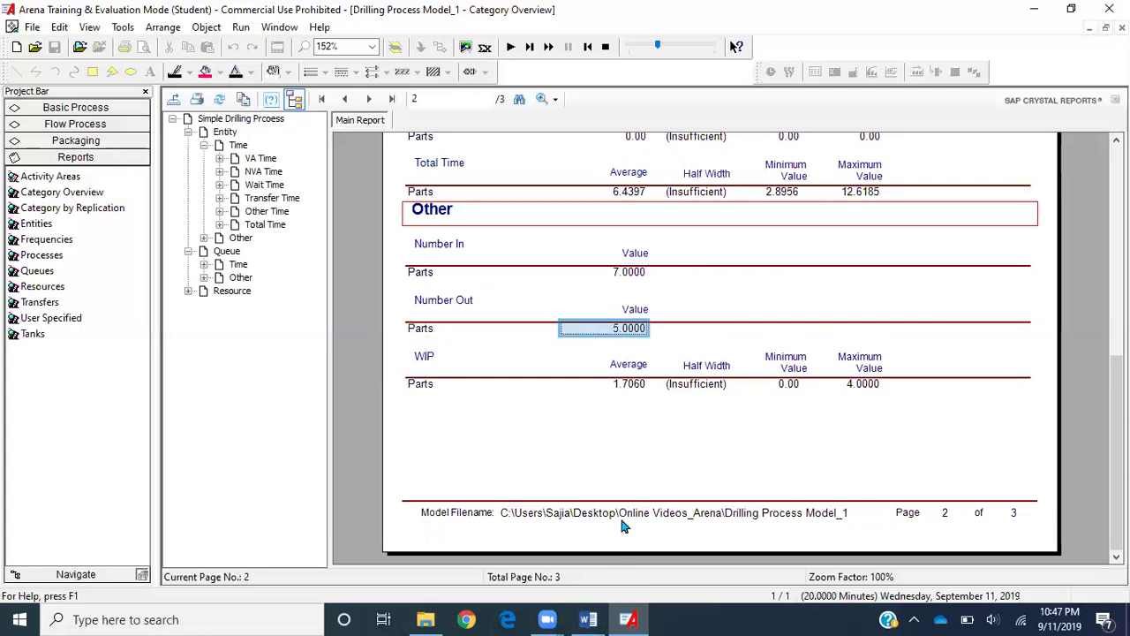
left_click(587, 620)
type("5")
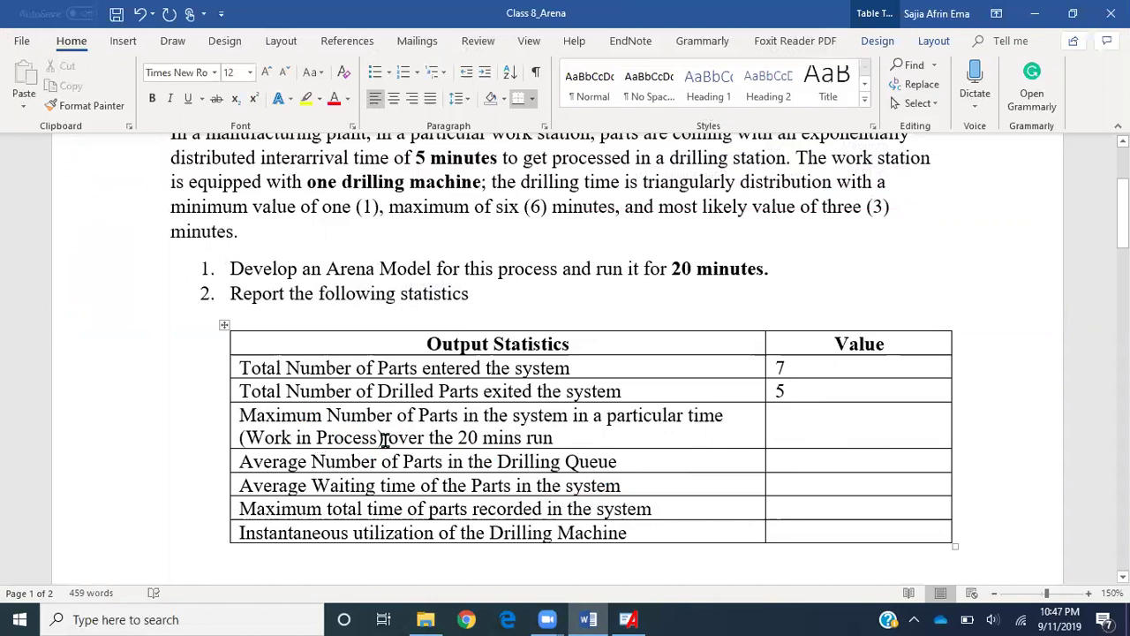
Check the Parts' maximum WIP in the Arena report and enter 4 for the Maximum Number of Parts in the system in the Word table.
left_click(594, 619)
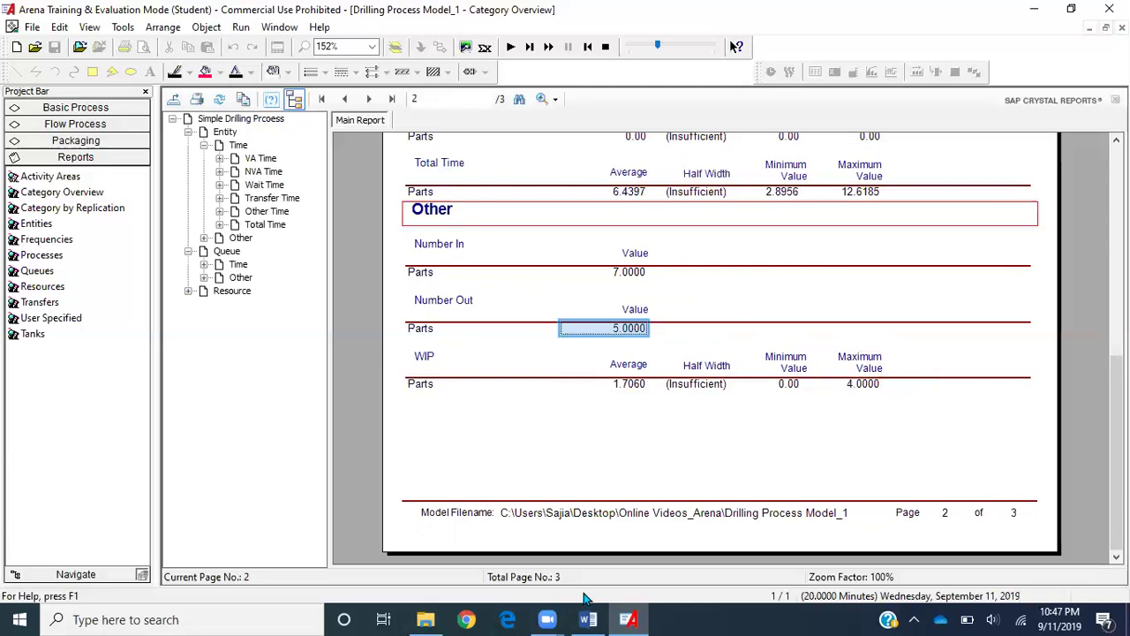
left_click(588, 620)
left_click(803, 413)
type("4")
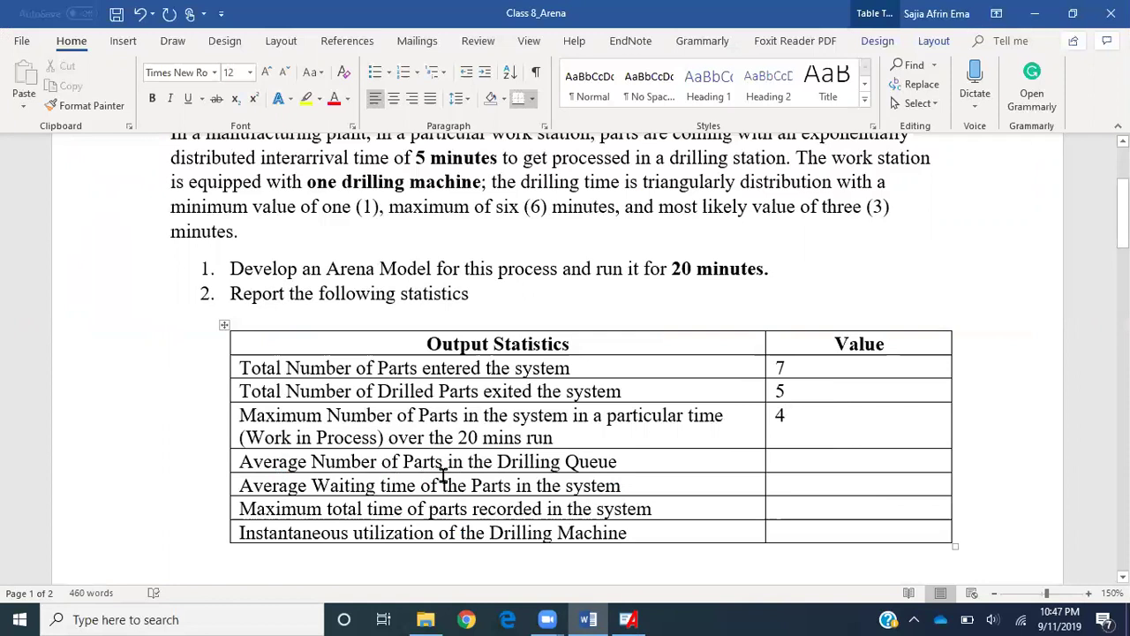
Look up the Drilling Process queue's average Number Waiting in Arena and enter 0.7889 minutes for Average Number of Parts in the Drilling Queue in Word.
left_click(628, 620)
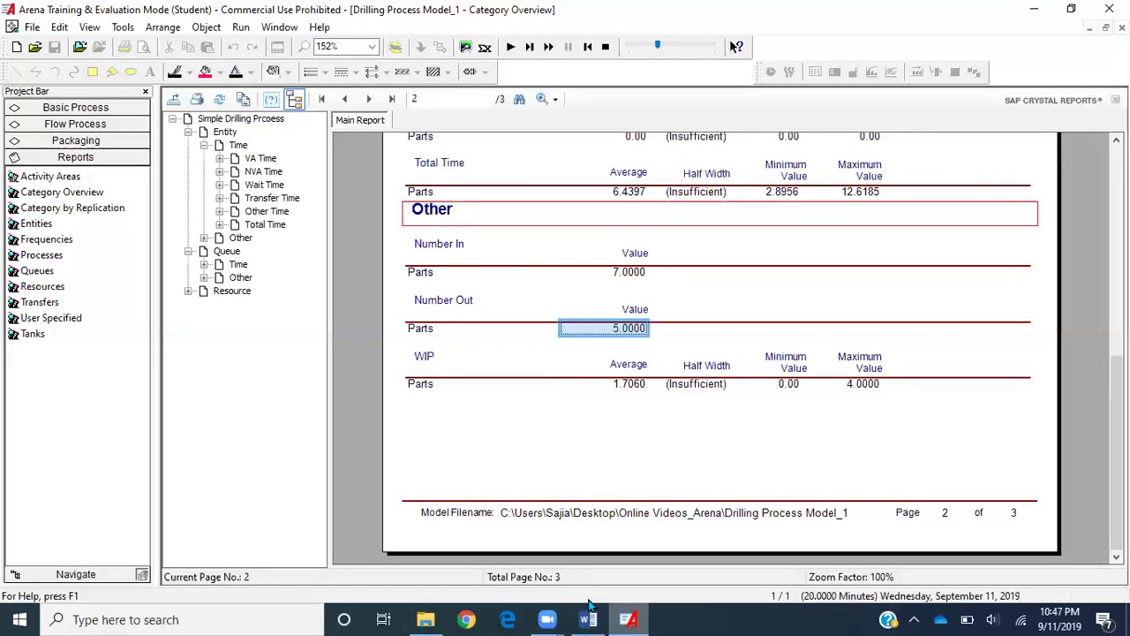
left_click(241, 278)
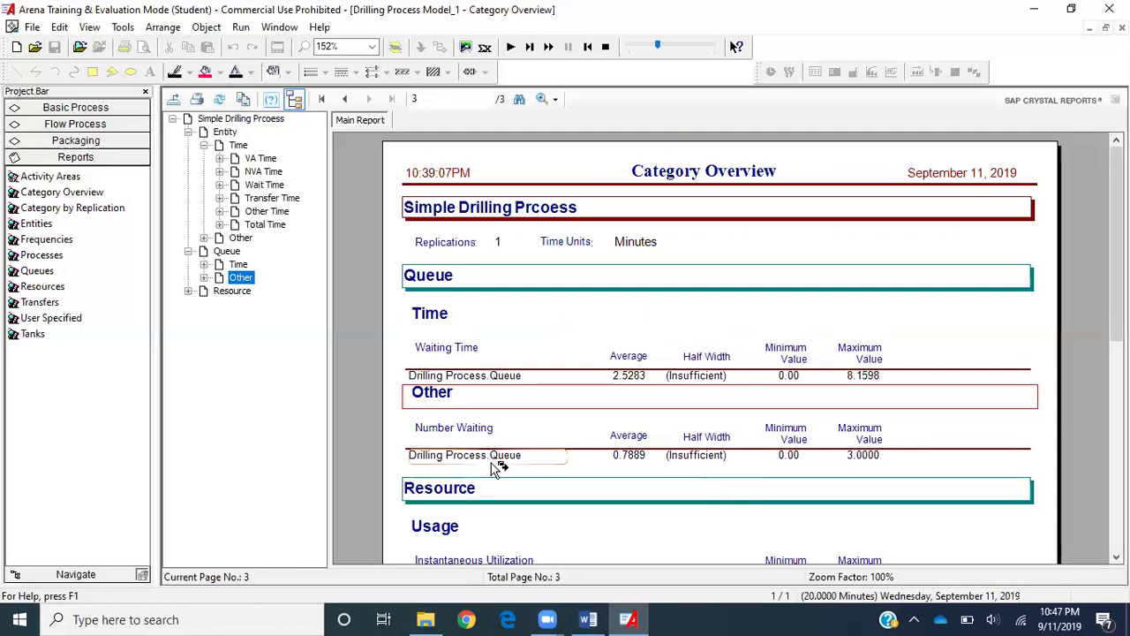
left_click(589, 619)
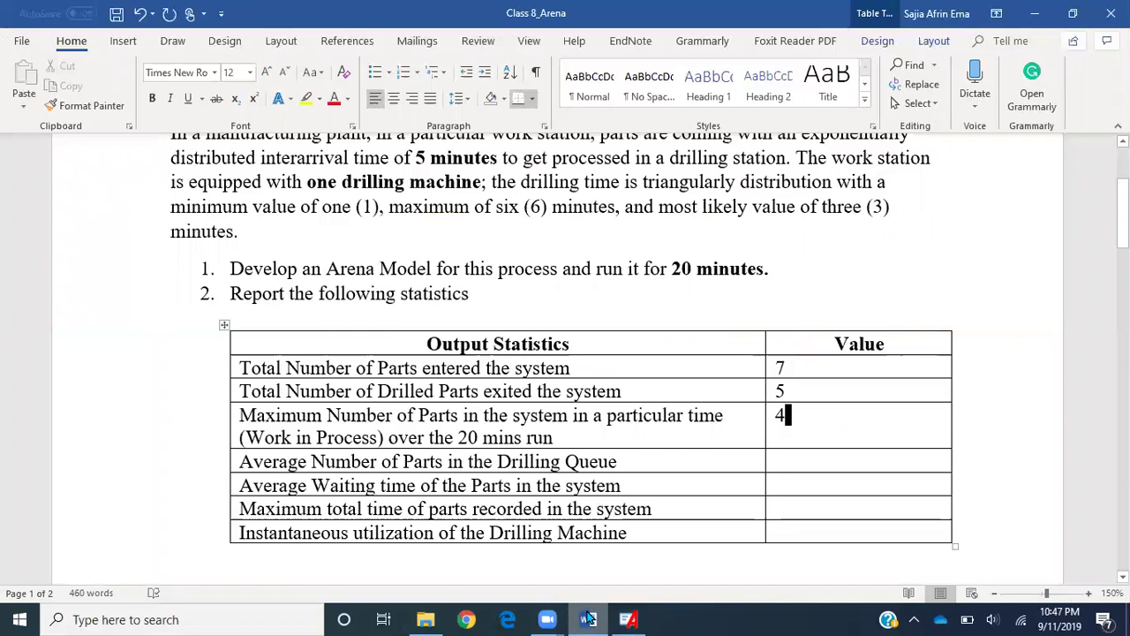
left_click(589, 620)
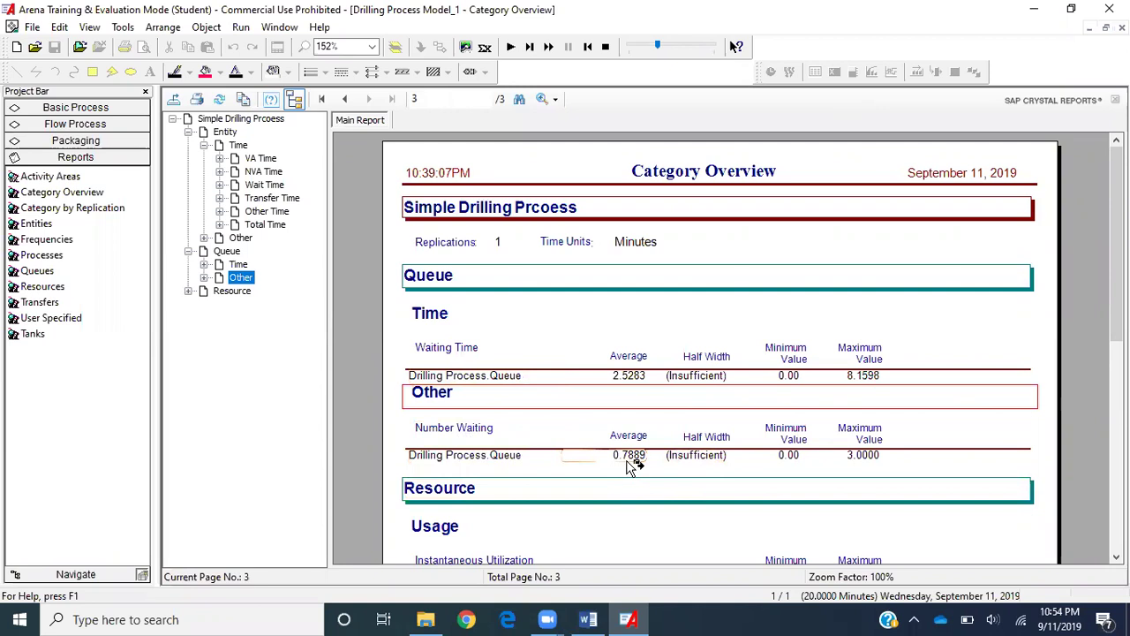
left_click(588, 619)
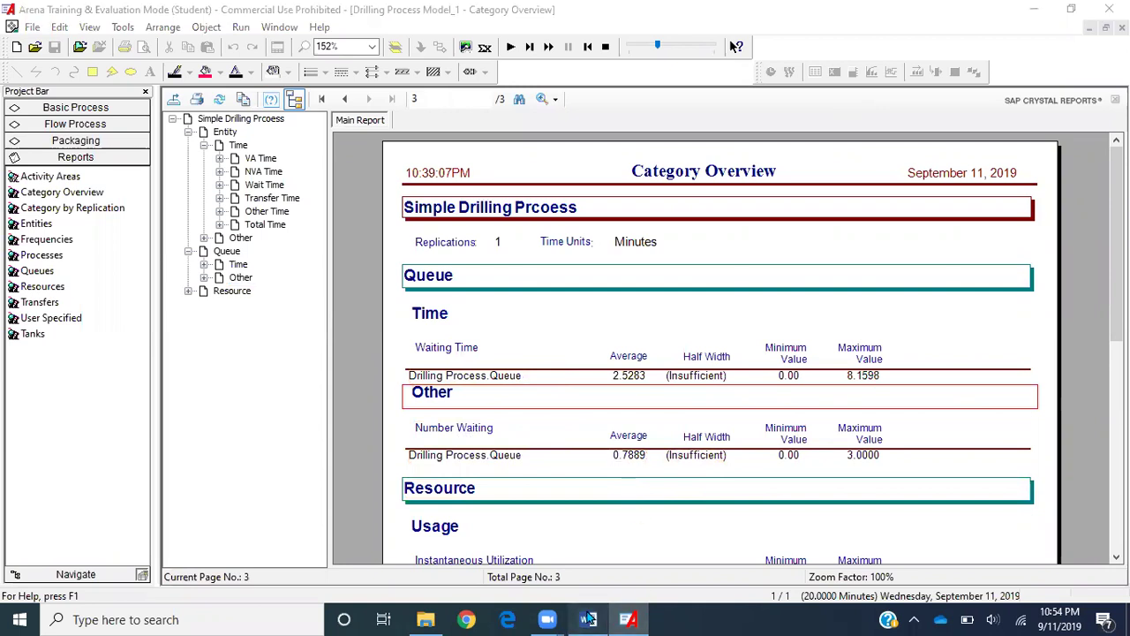
left_click(779, 462)
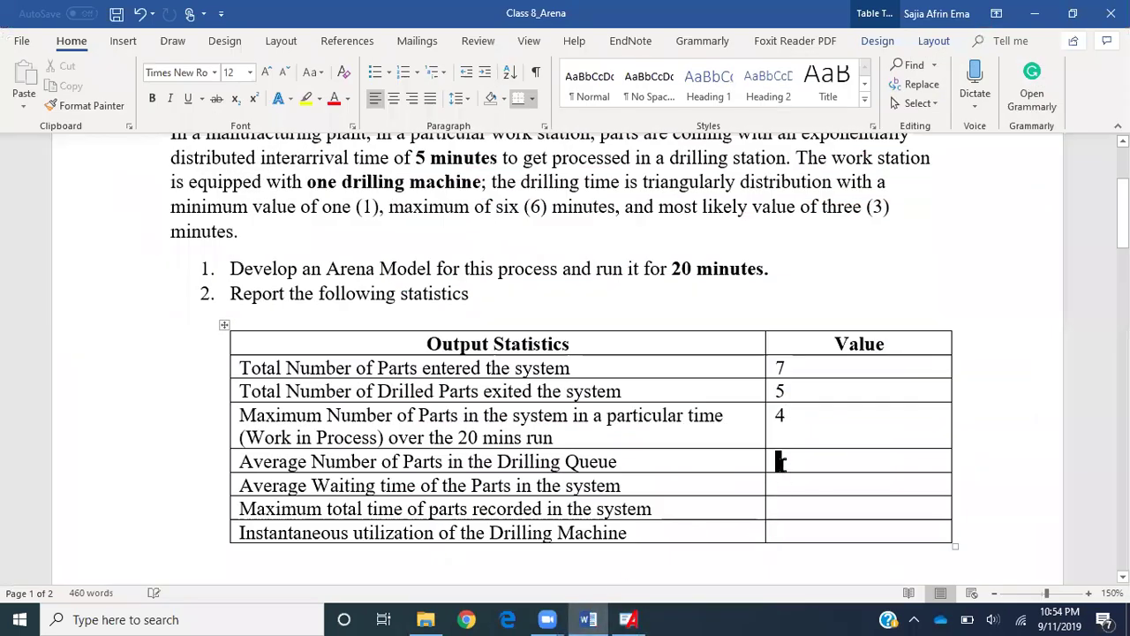
type("0.7")
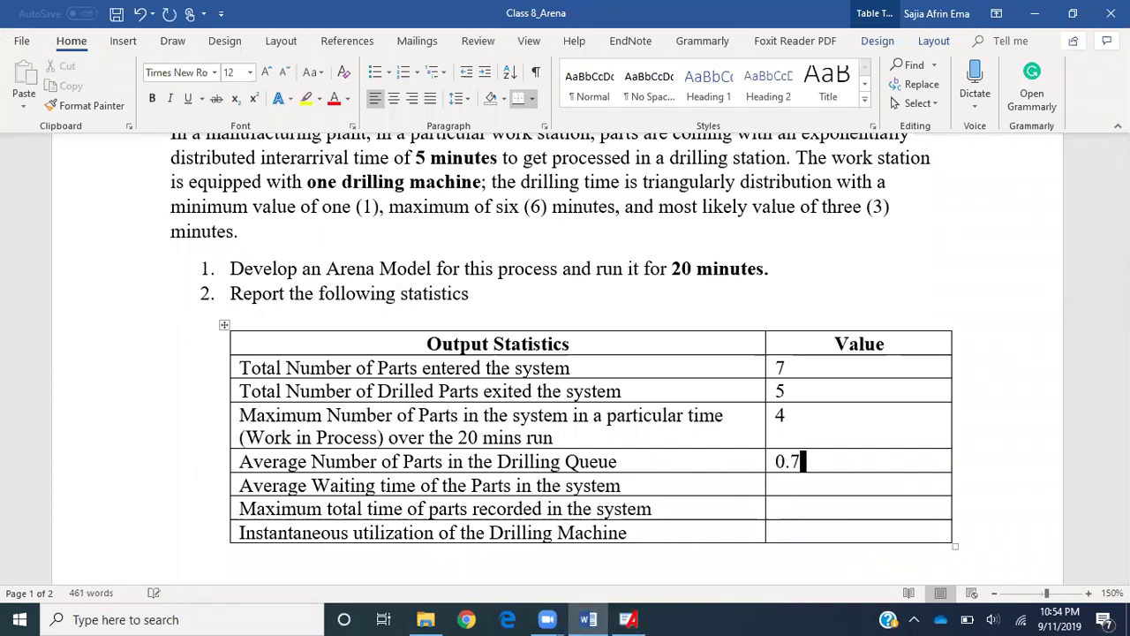
type("889 minutes")
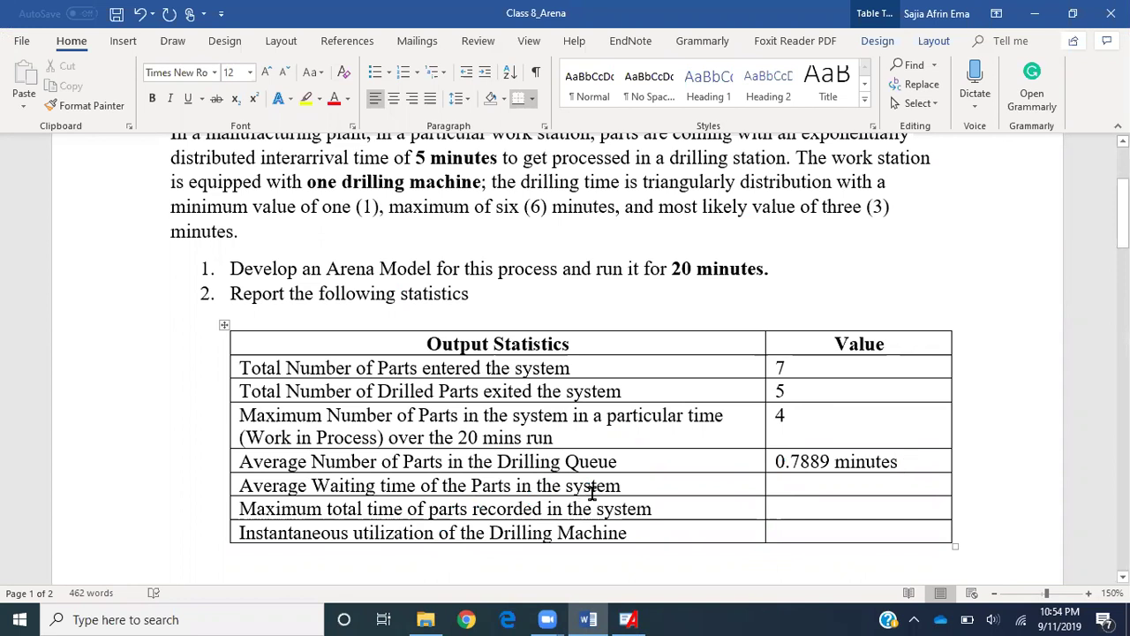
Look up the Parts' average Wait Time in the Arena report and enter 3.0340 minutes for Average Waiting time of the Parts in the Word table.
left_click(632, 619)
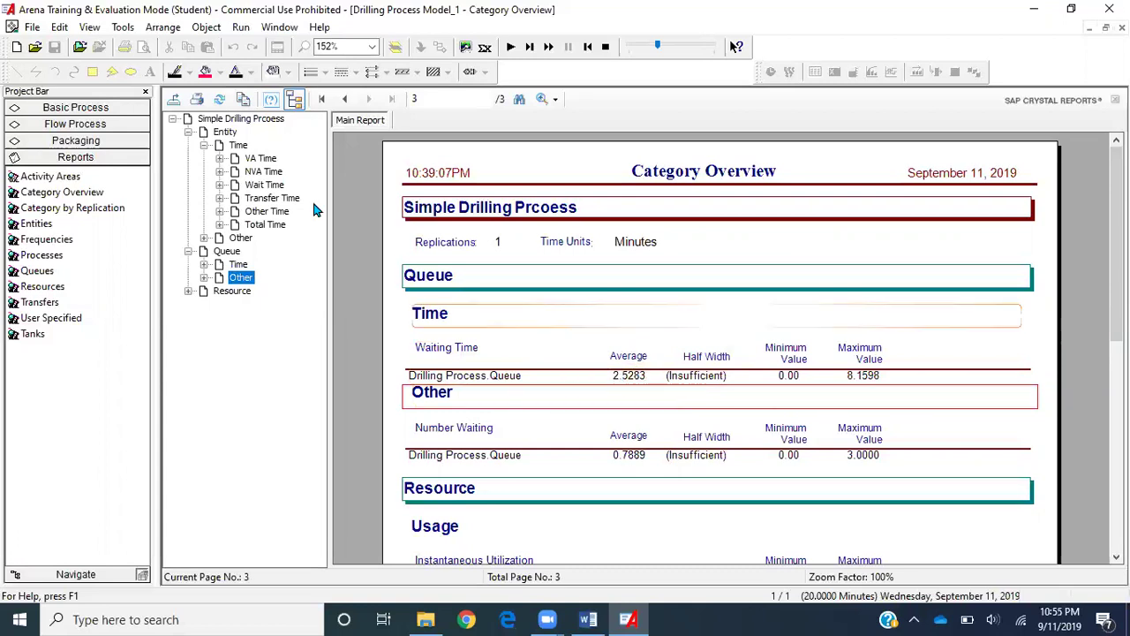
left_click(265, 186)
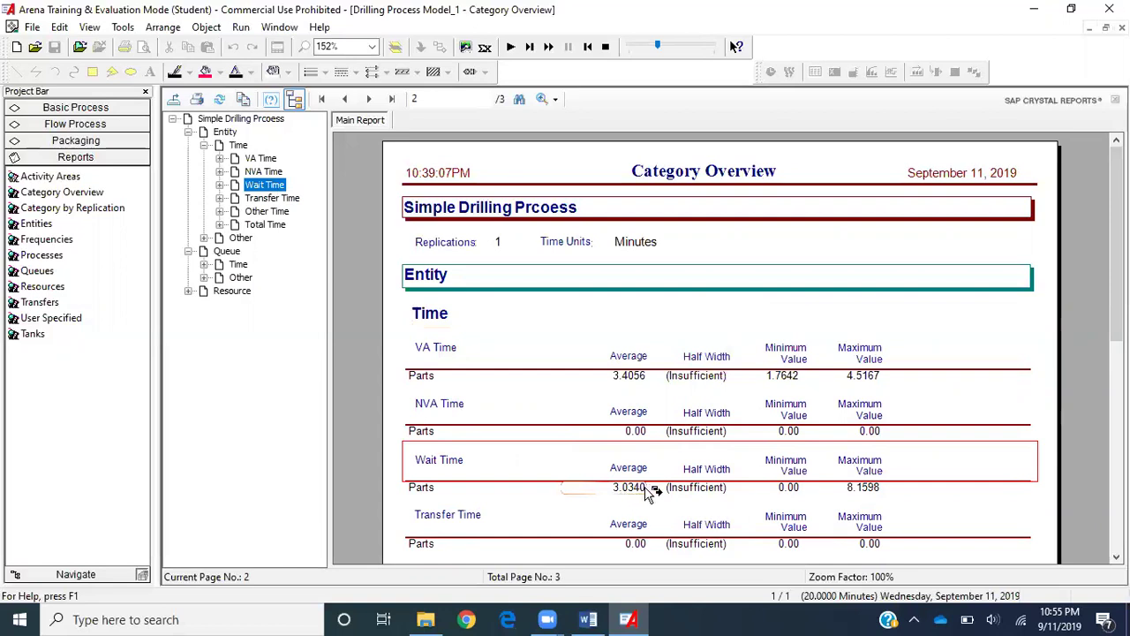
left_click(592, 620)
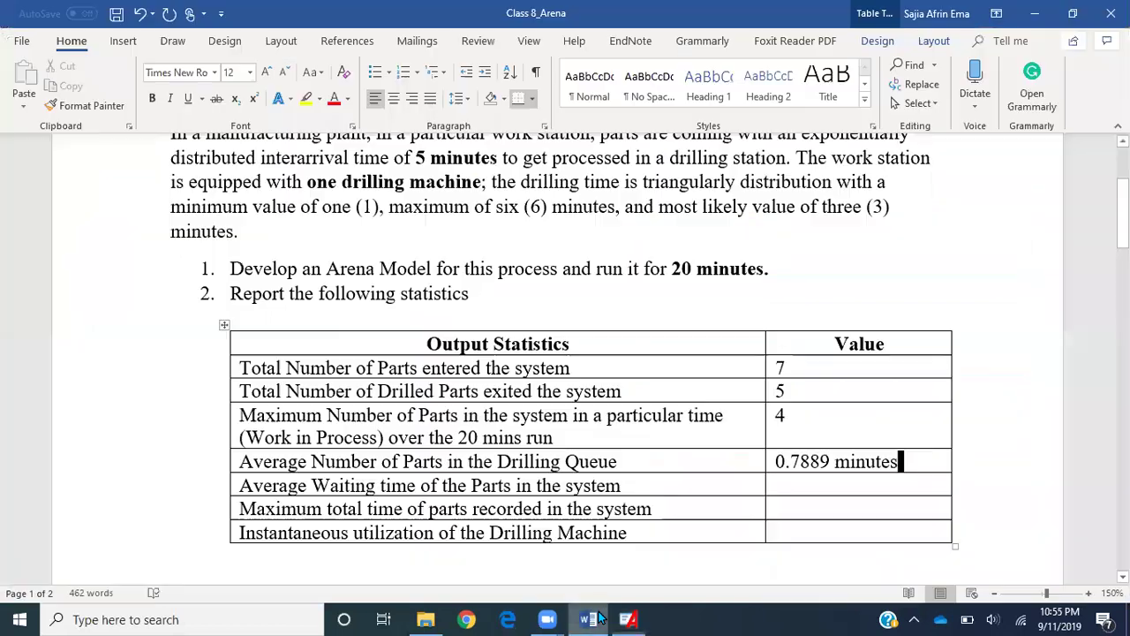
left_click(813, 488)
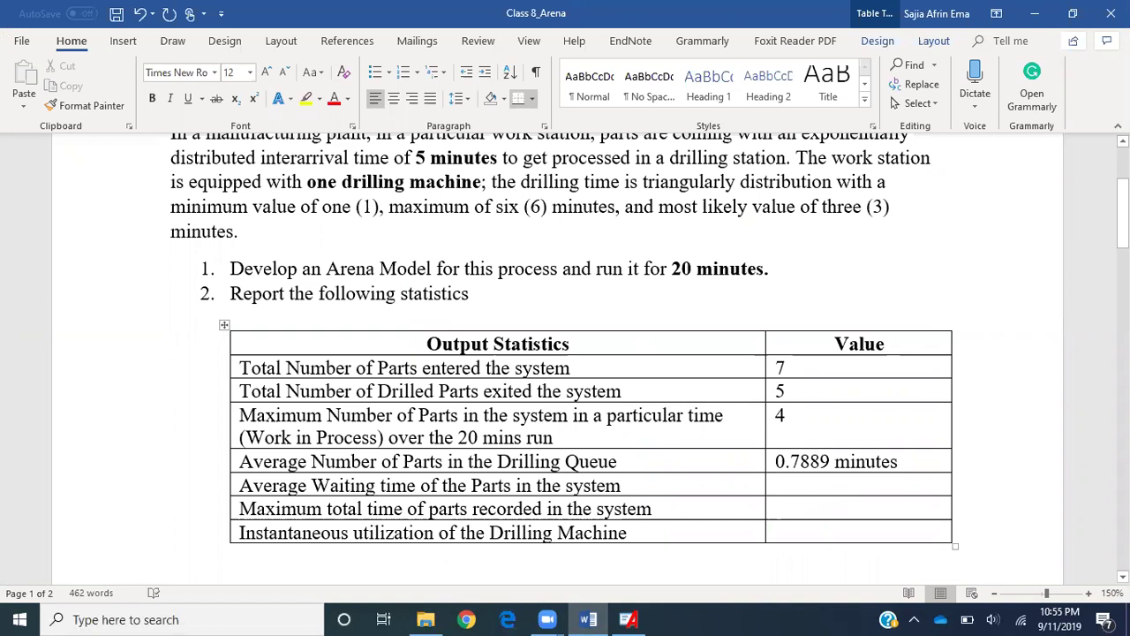
type("3.0")
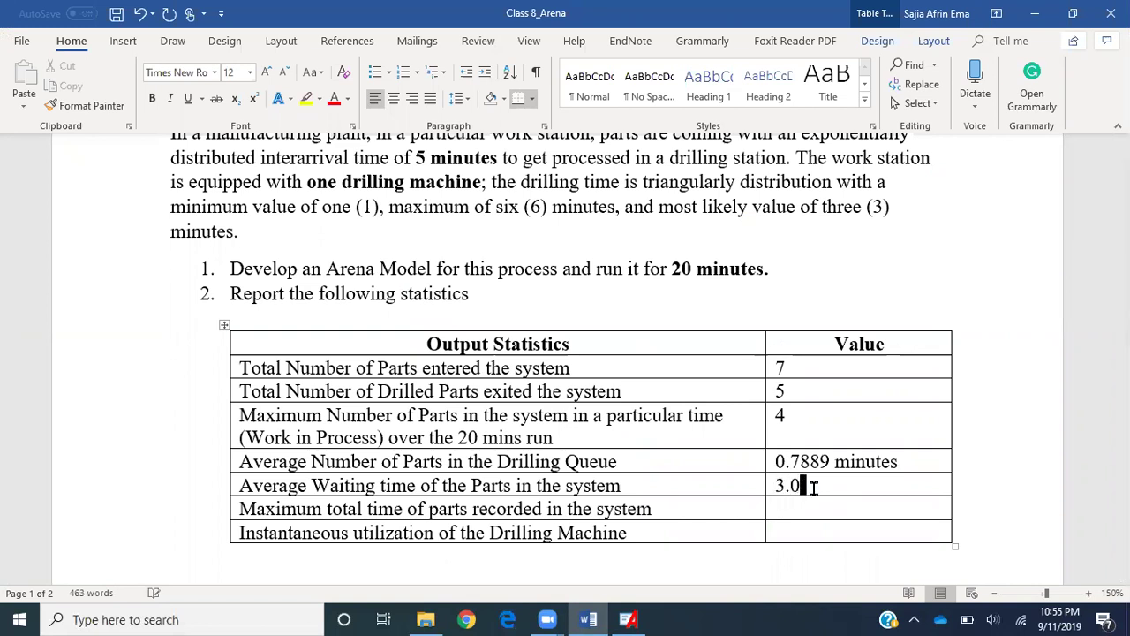
left_click(586, 620)
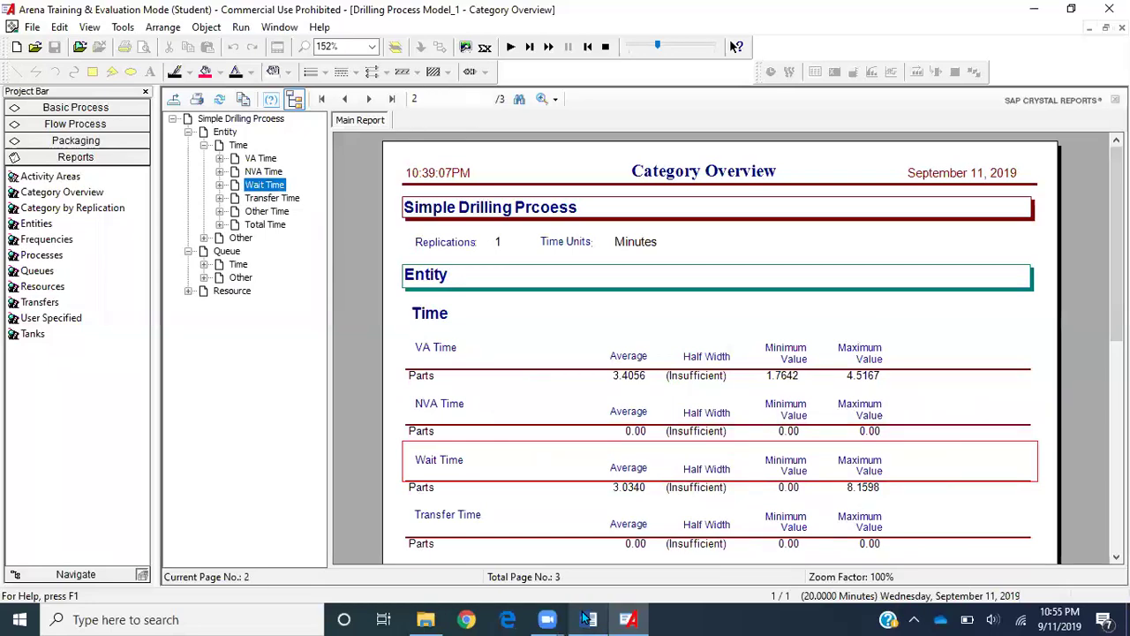
left_click(621, 487)
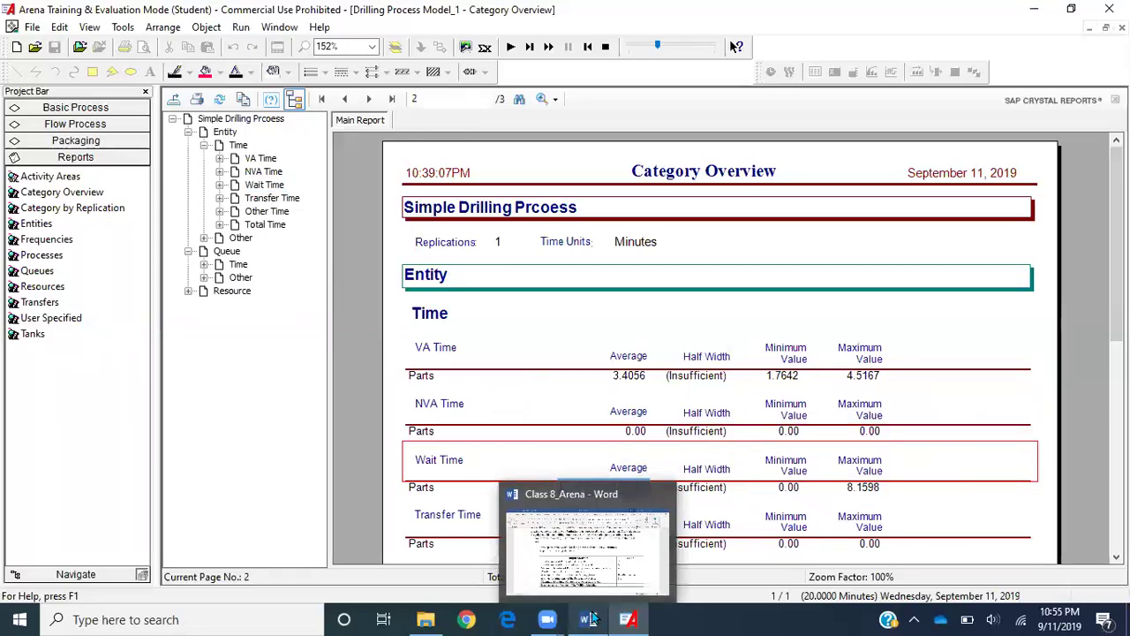
left_click(589, 619)
type("3.0340 i")
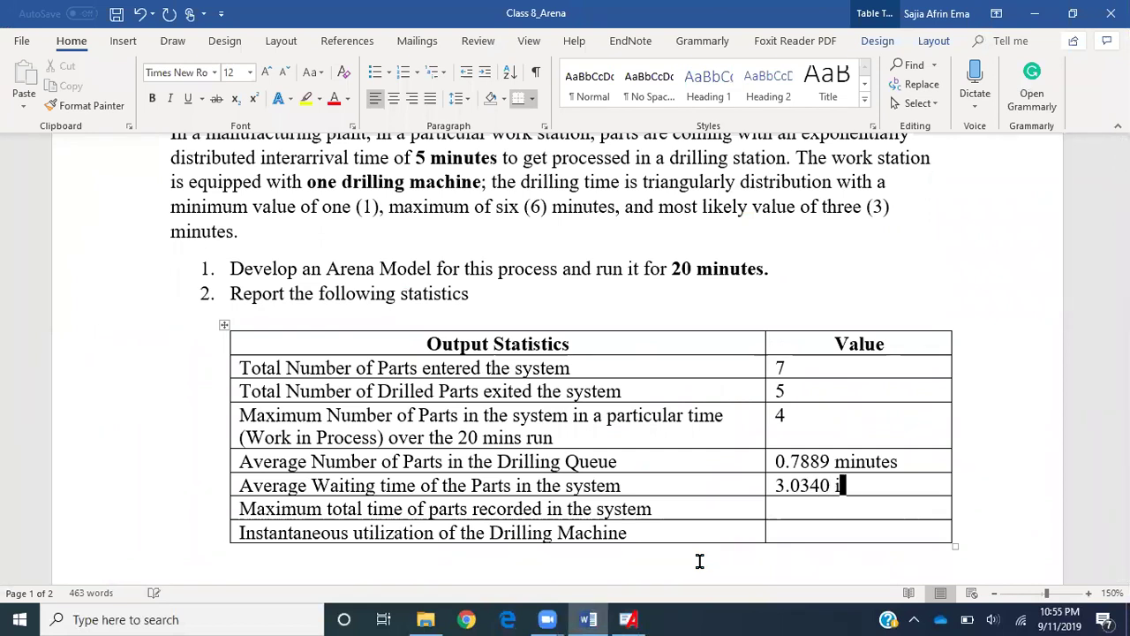
key("BackSpace")
type("minutes")
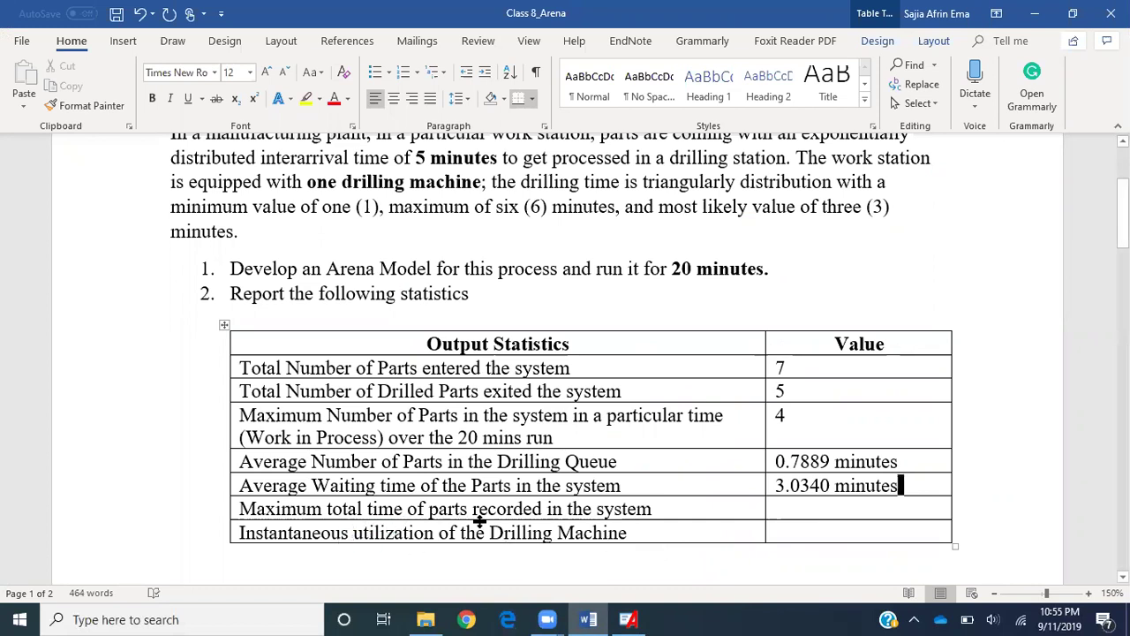
Look up the Parts' maximum Total Time in Arena and enter 12.6185 minutes for Maximum total time of parts recorded in the system in Word.
left_click(629, 619)
scroll(533, 510, "down", 3)
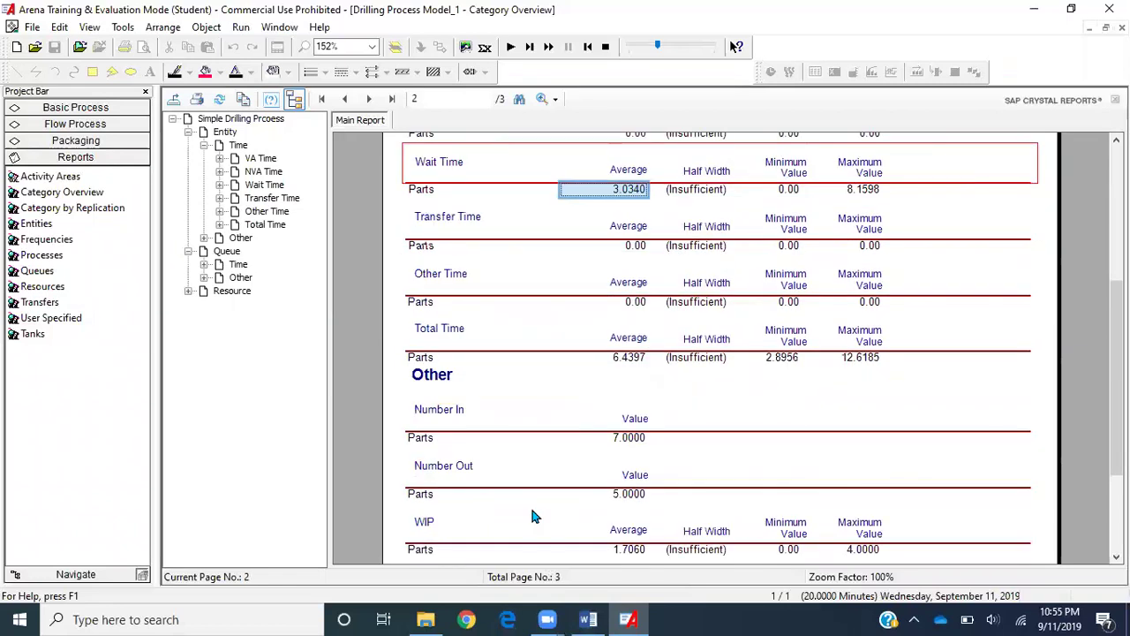
left_click(442, 361)
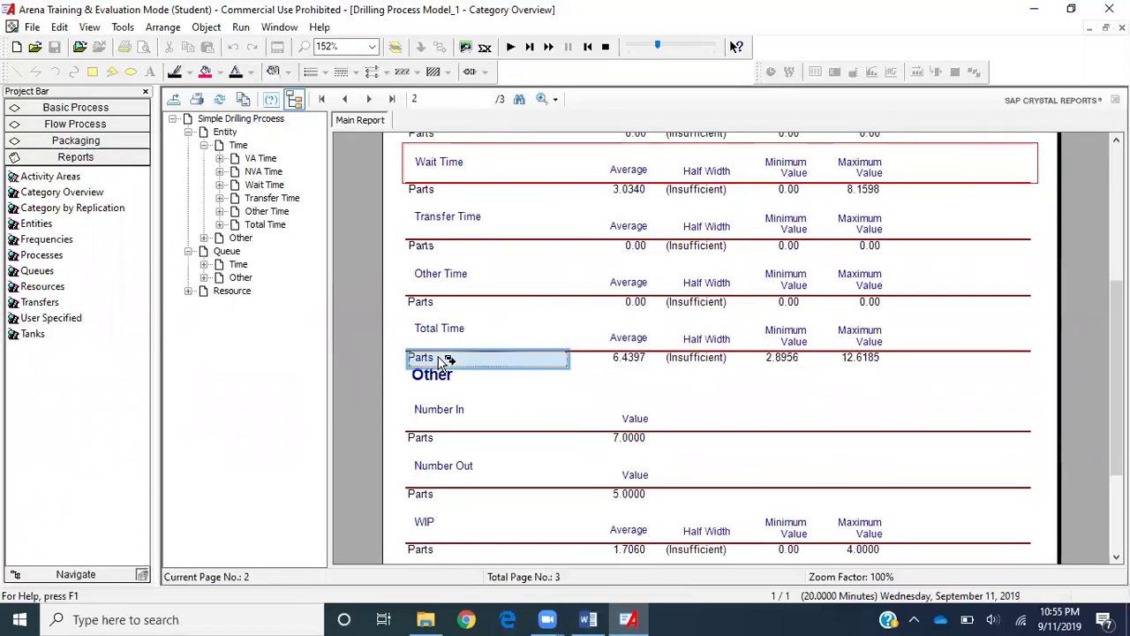
left_click(880, 362)
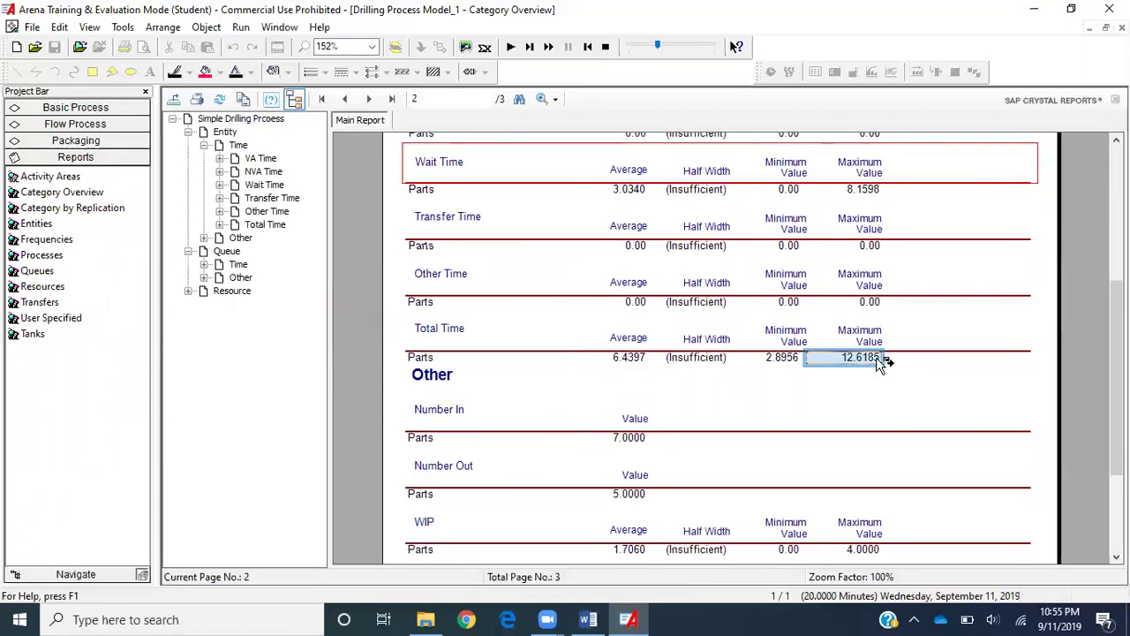
left_click(629, 620)
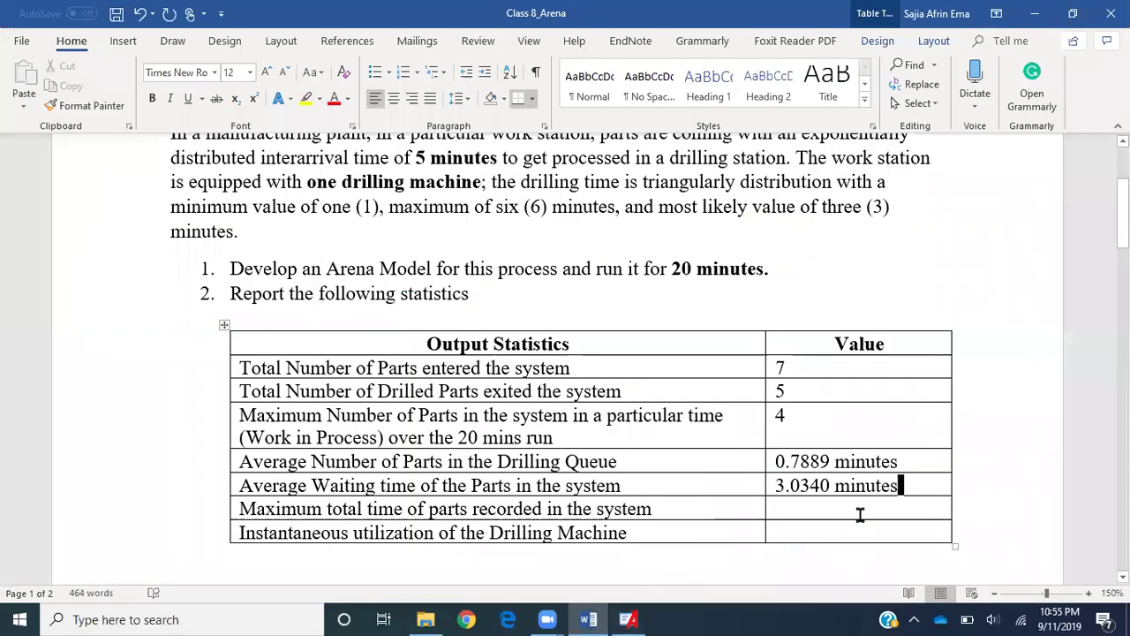
type("12.")
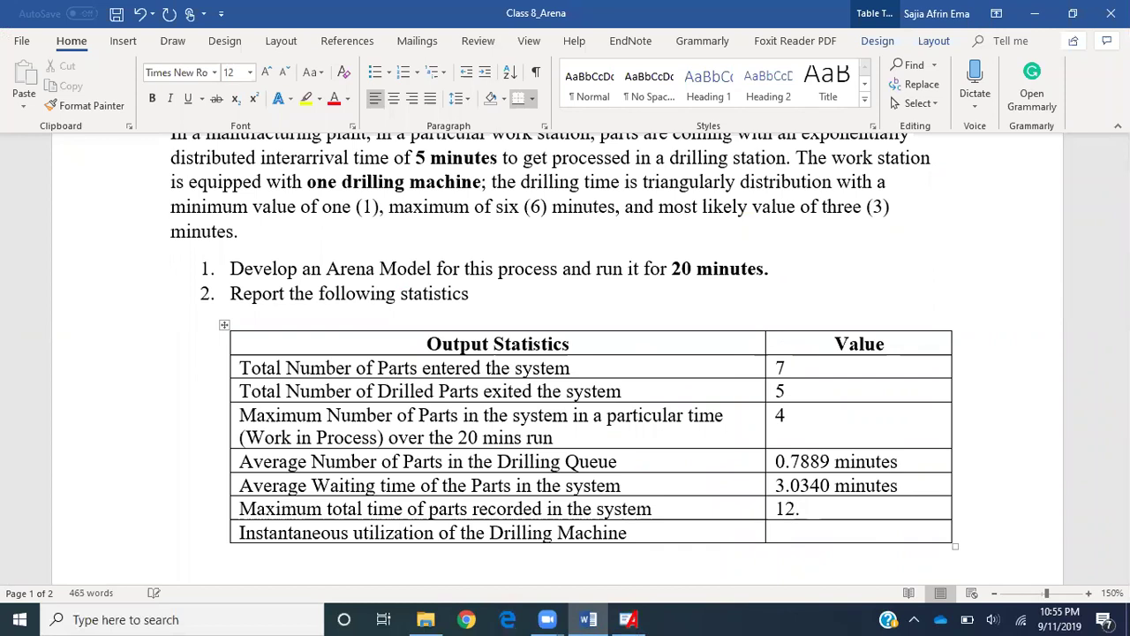
left_click(629, 619)
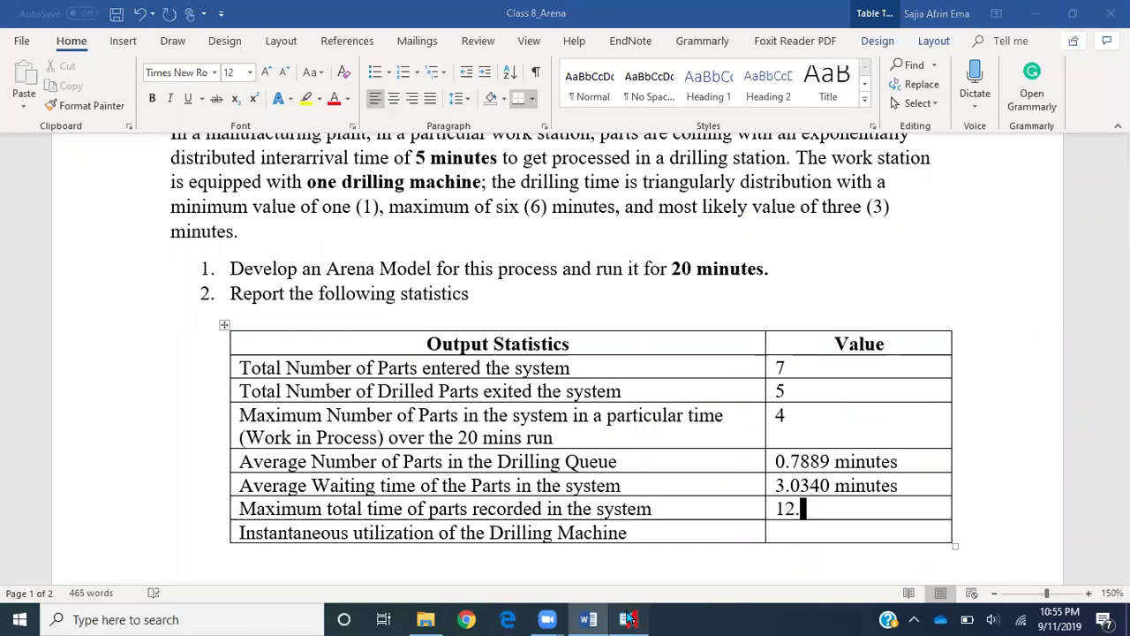
left_click(628, 620)
type("6")
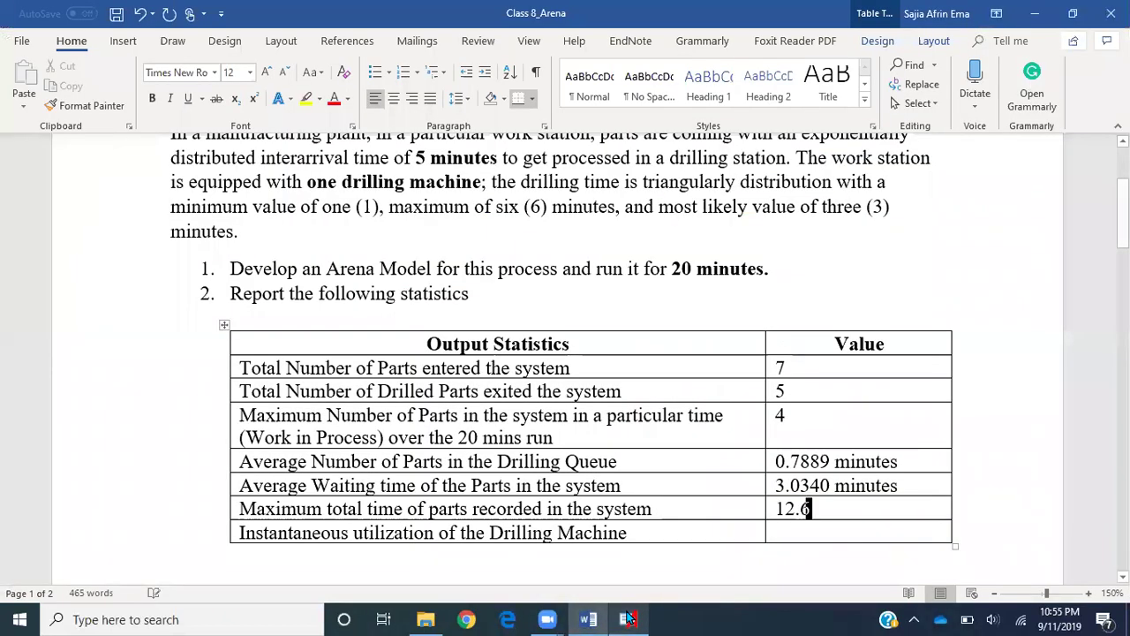
type("18")
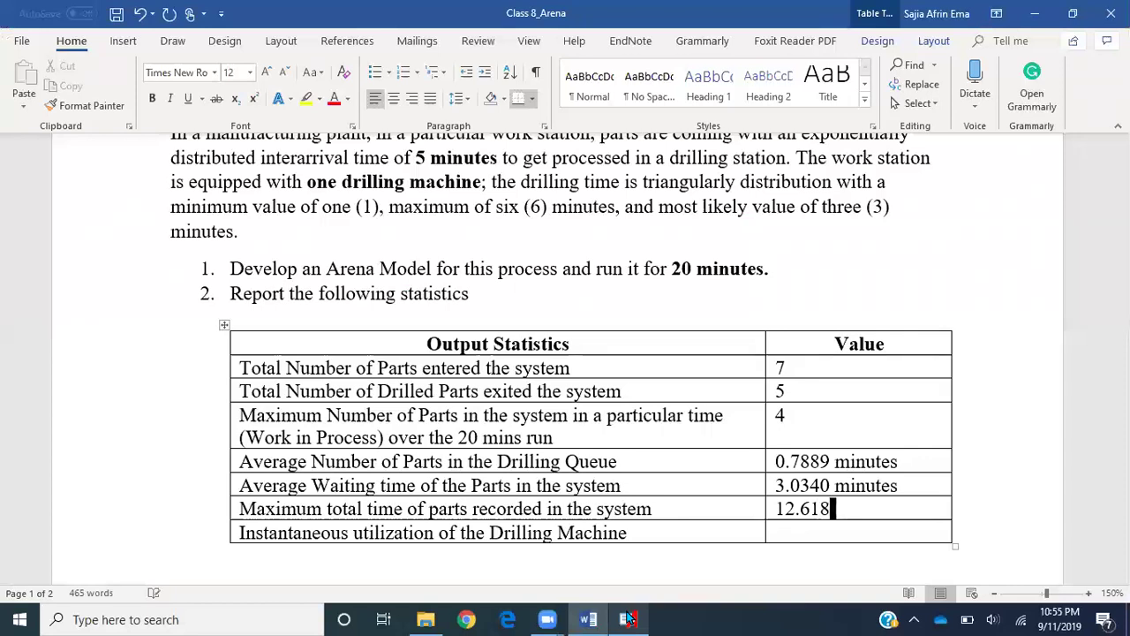
type("5 minutes")
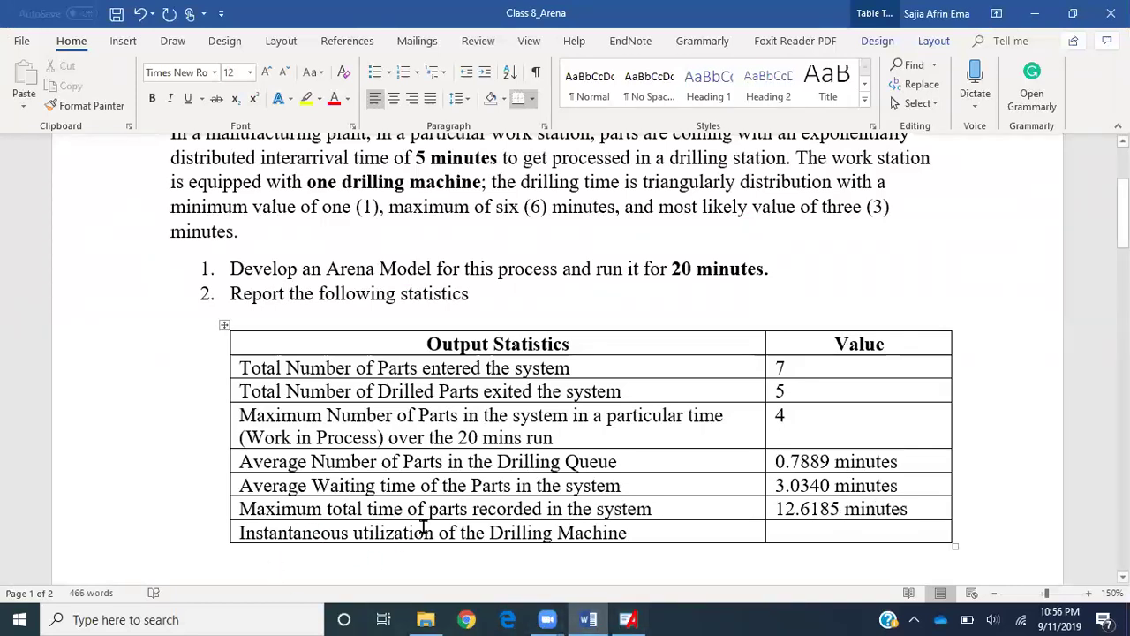
Look up the Drill Machine's average Instantaneous Utilization in Arena's resource usage report and enter 91.71% for Instantaneous utilization in the Word table.
left_click(626, 619)
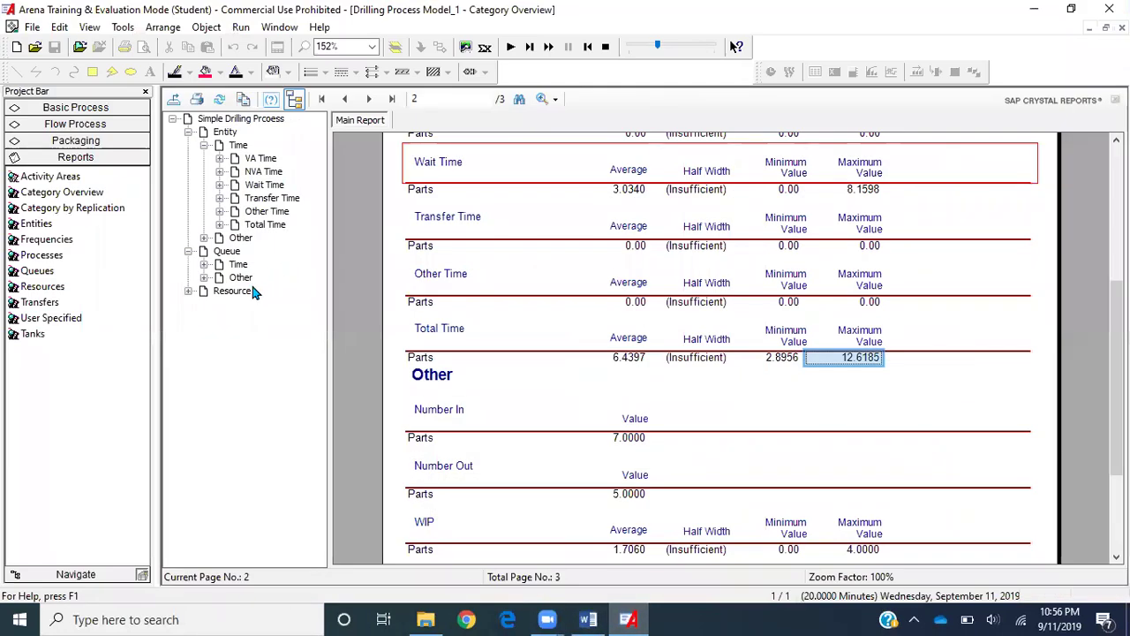
left_click(188, 292)
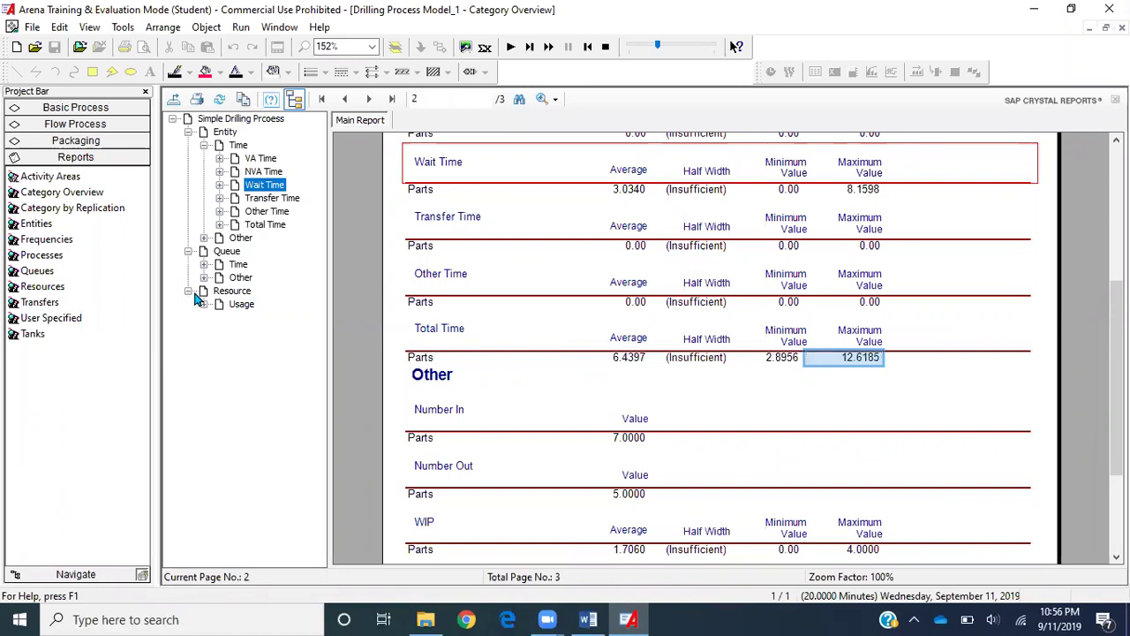
left_click(241, 305)
scroll(386, 415, "down", 3)
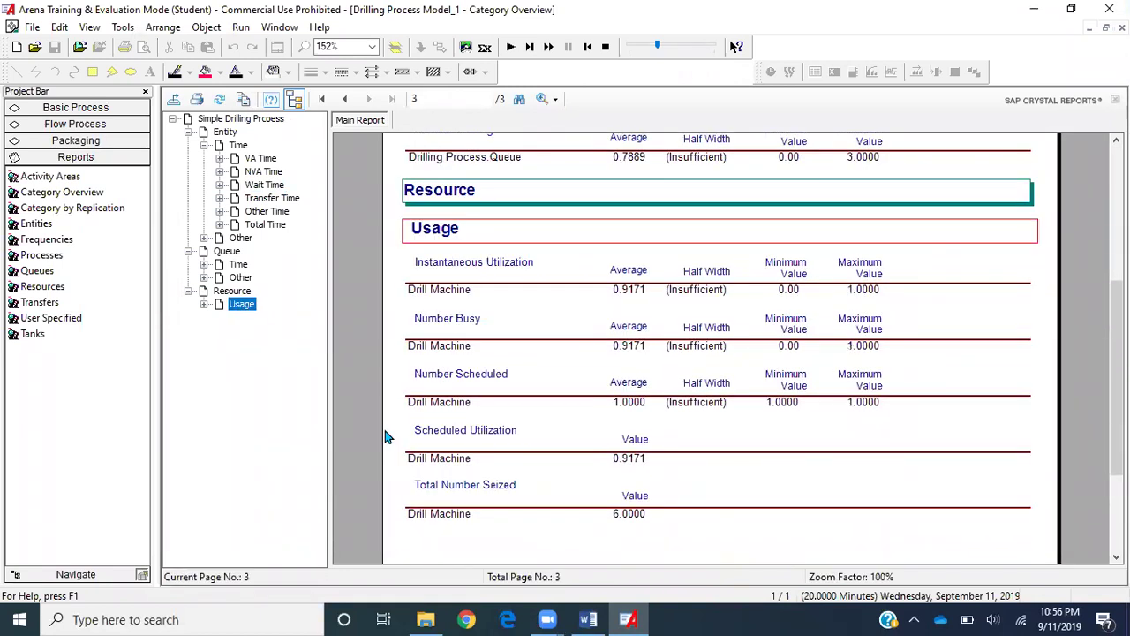
left_click(481, 266)
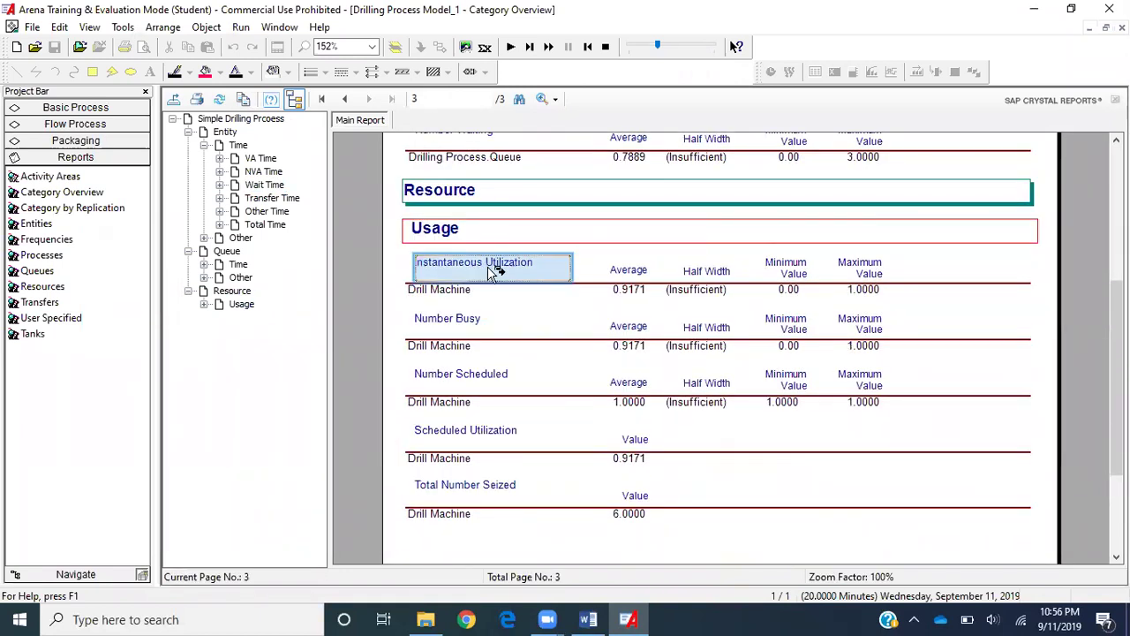
left_click(638, 293)
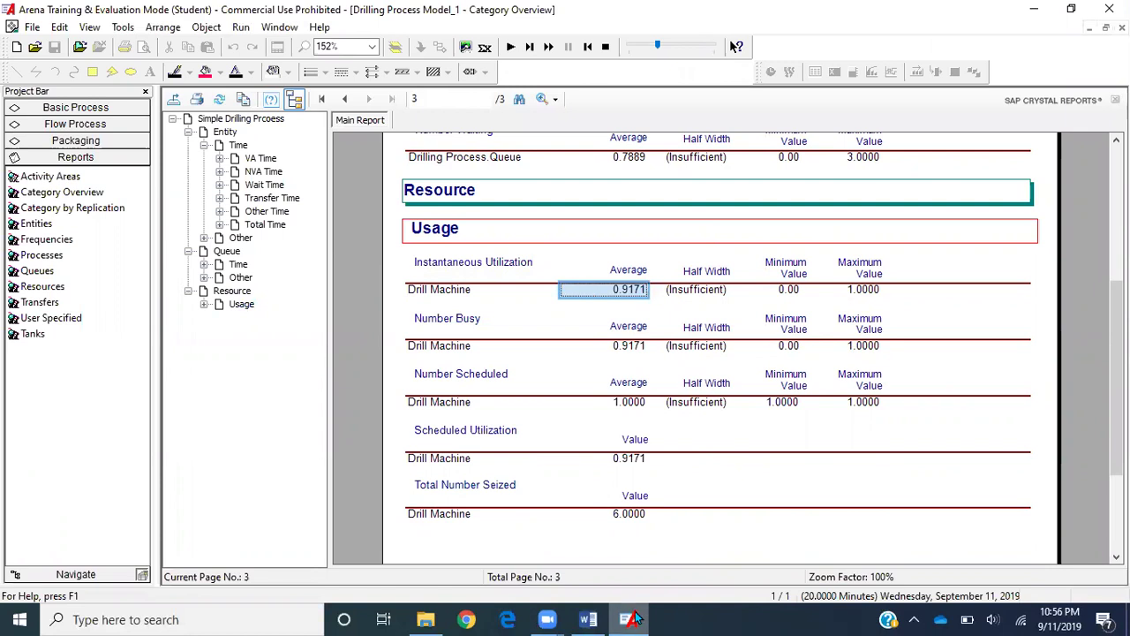
left_click(589, 619)
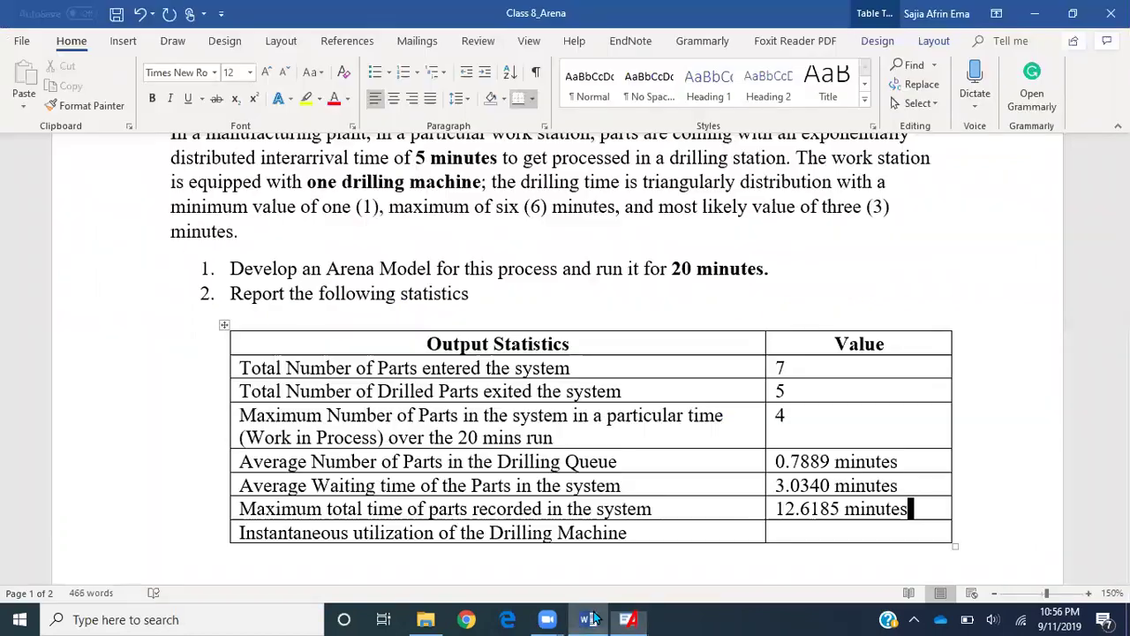
left_click(879, 528)
type("91")
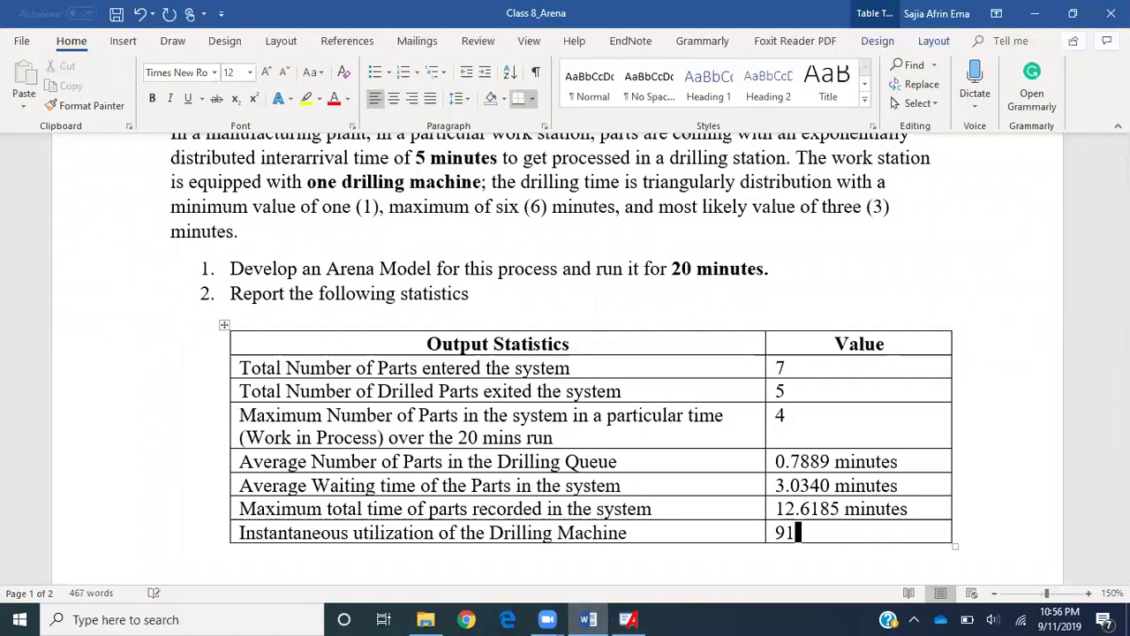
type(".71%")
left_click(998, 527)
scroll(998, 528, "down", 1)
scroll(998, 526, "up", 1)
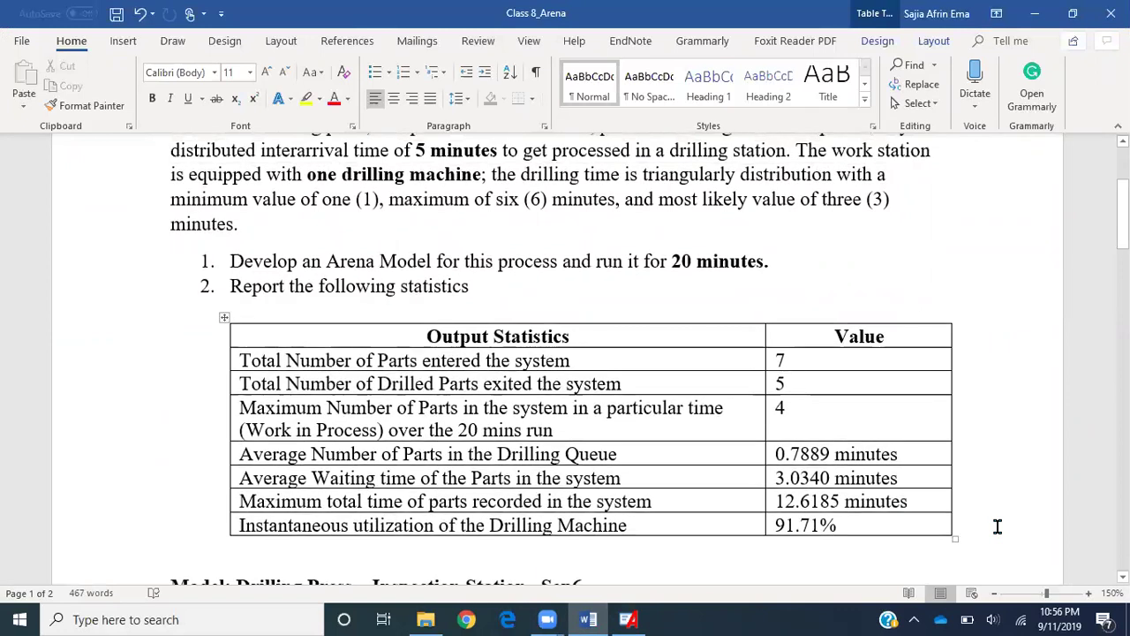
scroll(998, 526, "down", 3)
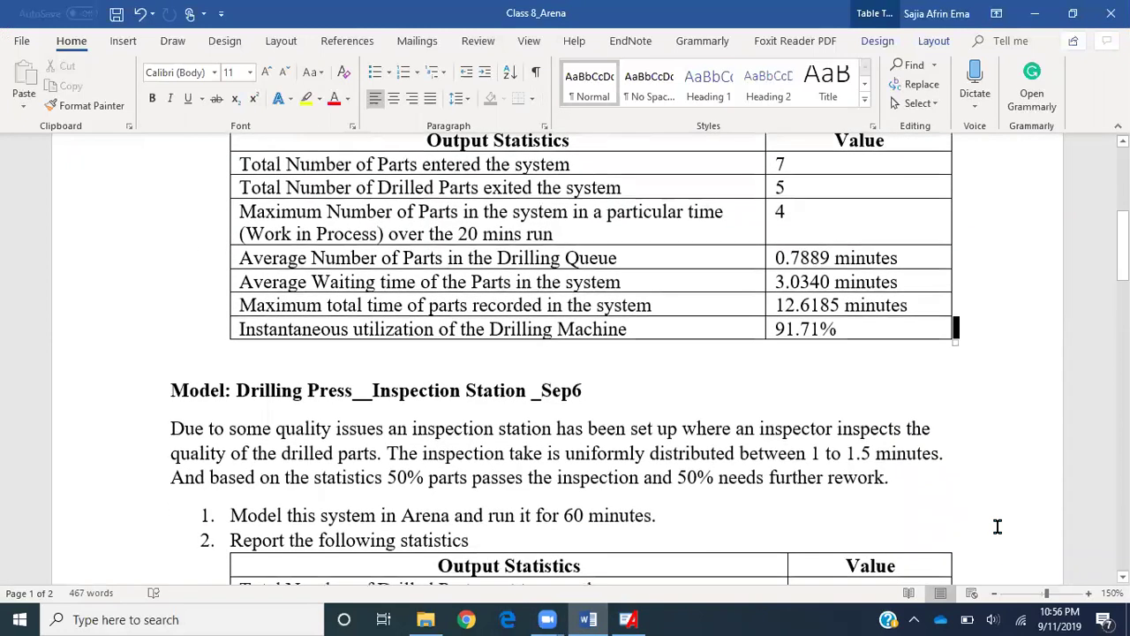
scroll(998, 527, "up", 3)
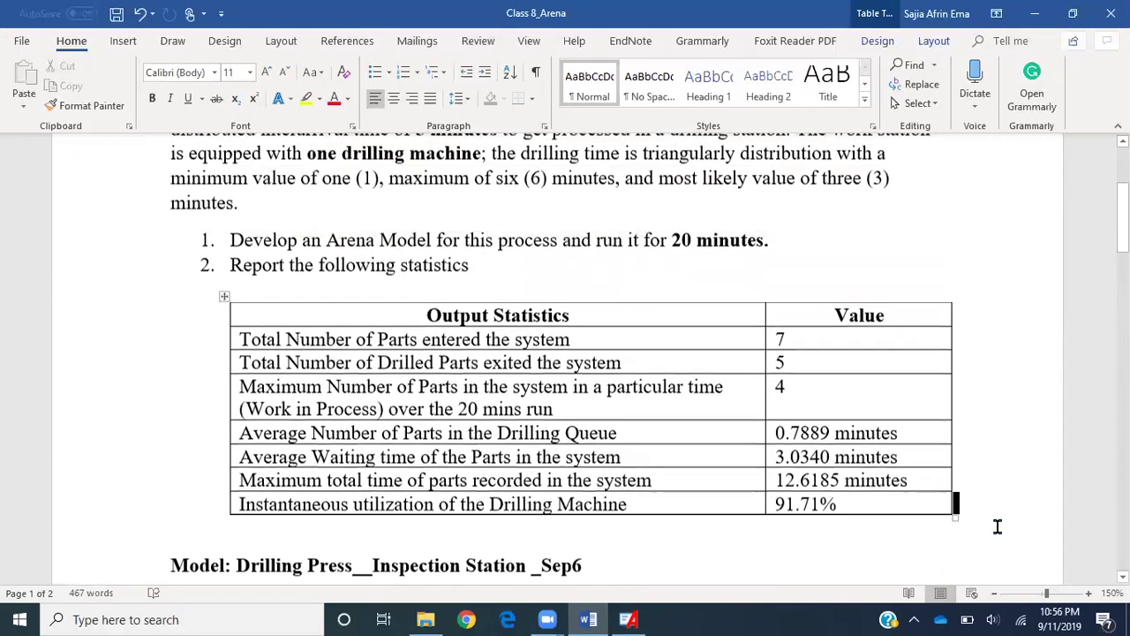